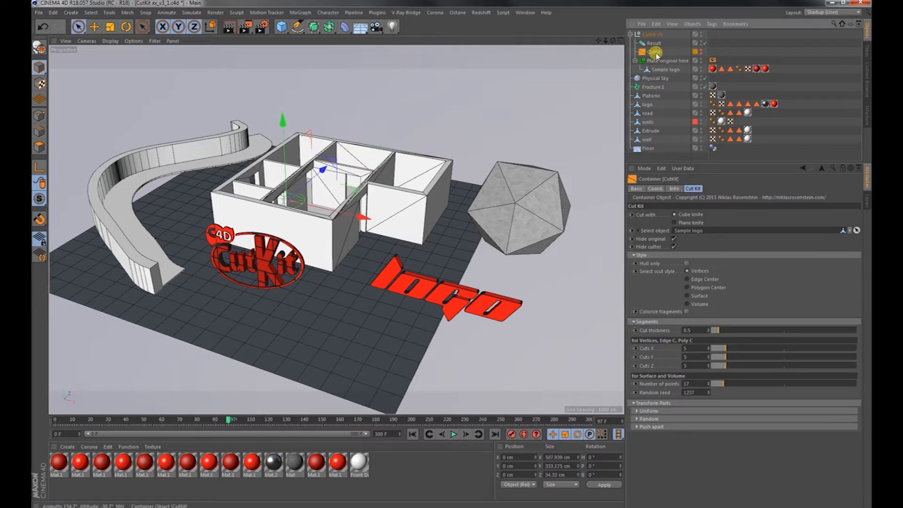
Assign Platonic as the CutKit's selected object and move it into the Place original here group.
click(850, 230)
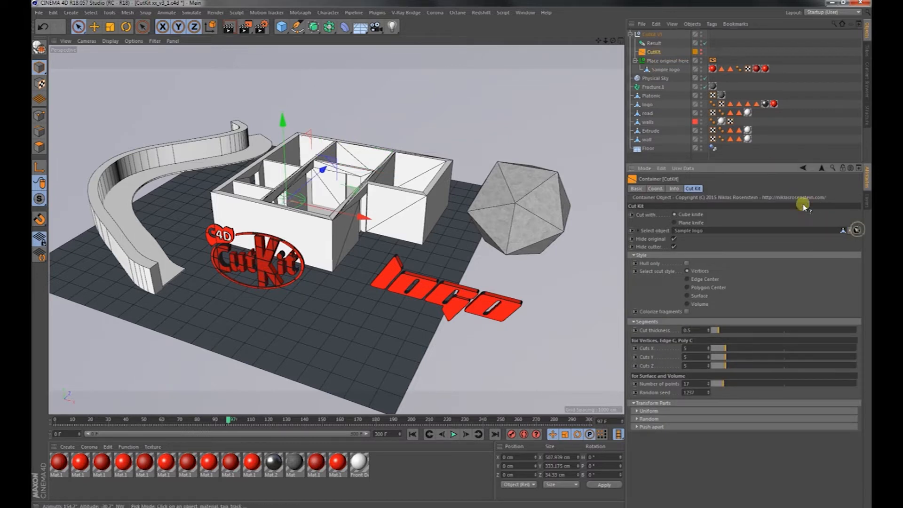
click(651, 96)
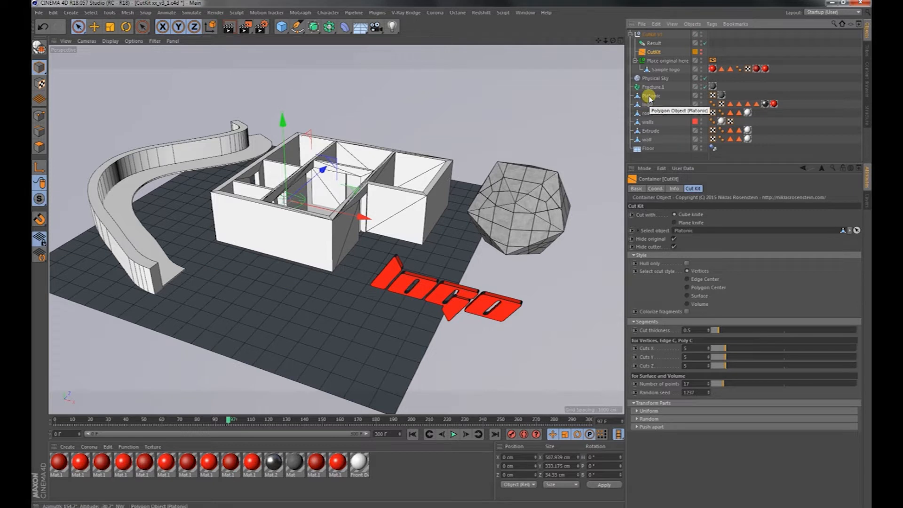
drag(650, 65, 650, 63)
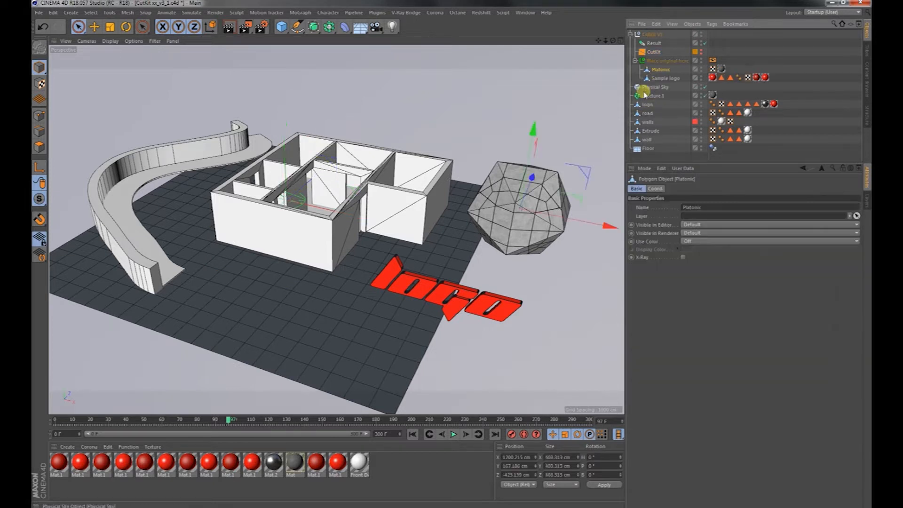
Switch the CutKit's cutting tool to the Plane knife for the Platonic object.
alt+right_drag(550, 206, 451, 255)
alt+middle_drag(524, 208, 401, 262)
mouse_move(401, 261)
alt+mouse_down()
mouse_move(295, 238)
mouse_move(316, 216)
mouse_move(420, 281)
mouse_move(406, 253)
alt+mouse_up()
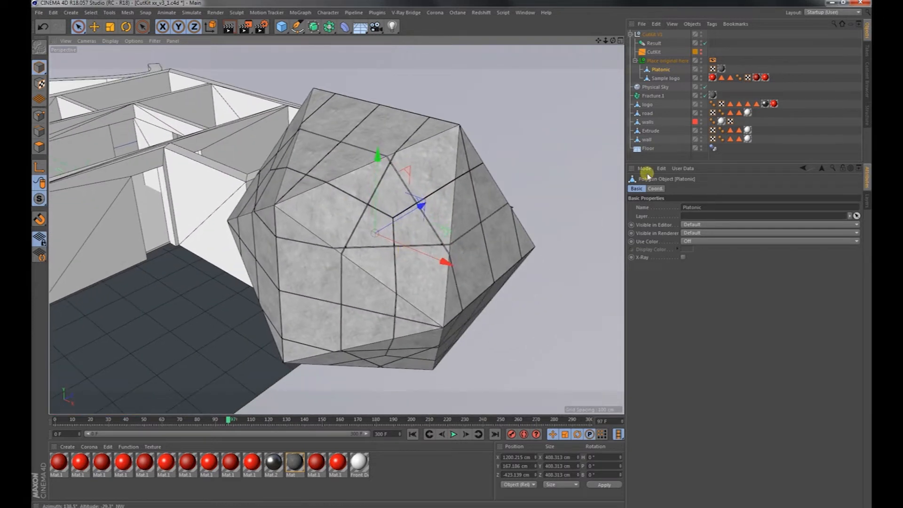
click(654, 52)
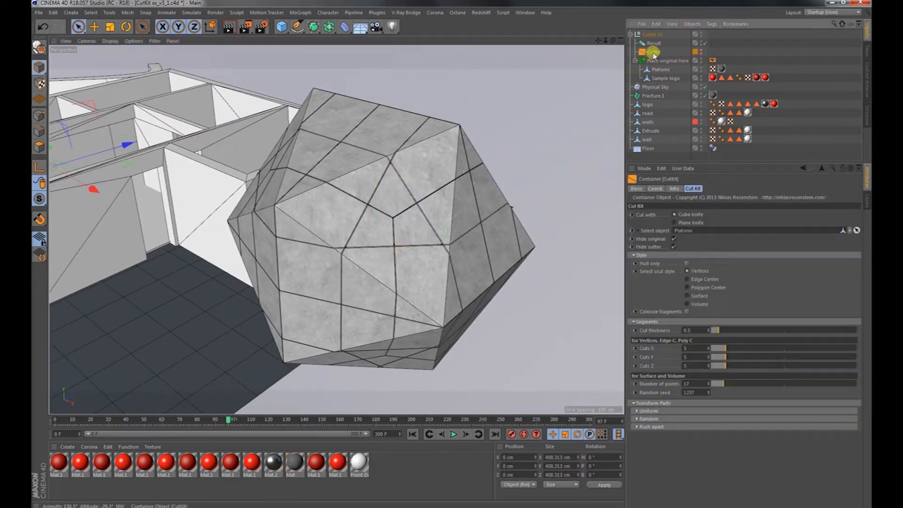
click(688, 223)
Show the cutter planes around the Platonic object by disabling Hide cutter, and hide them again.
alt+drag(420, 235, 414, 192)
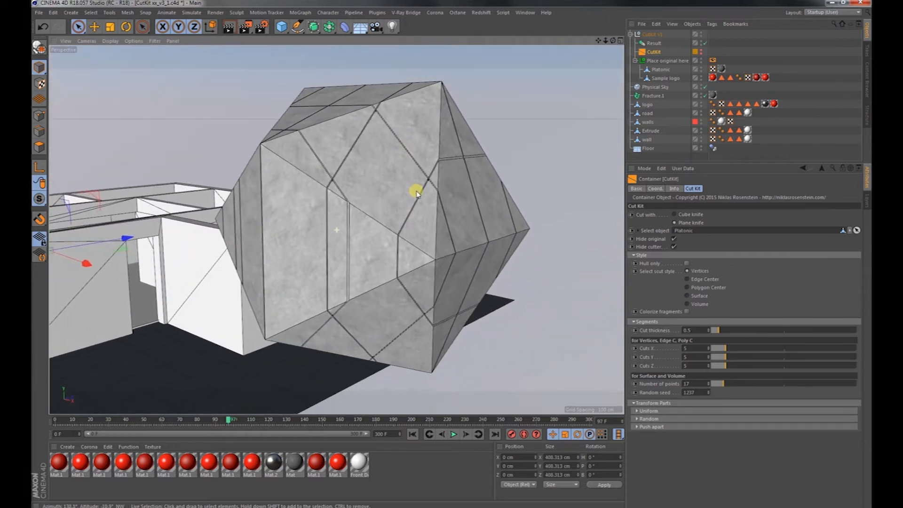
click(674, 248)
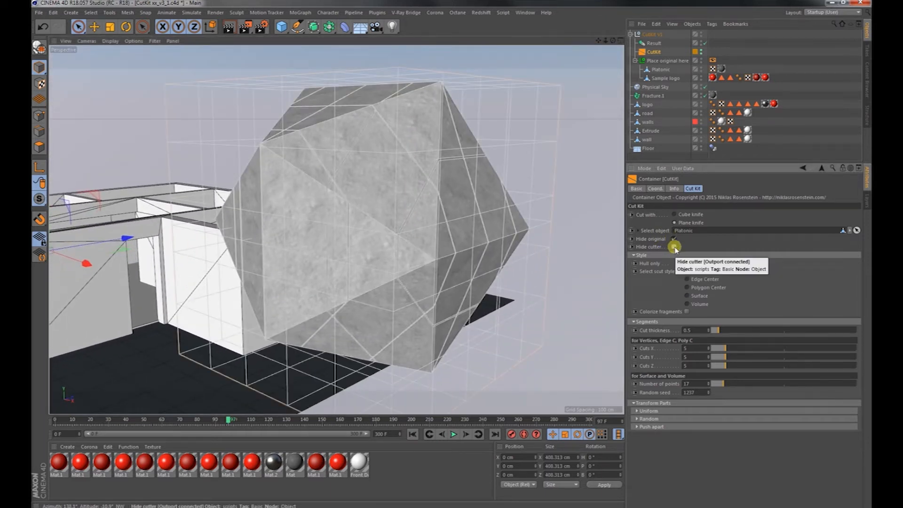
click(674, 247)
Try the Edge Center, Polygon Center and Surface cut styles on the Platonic object, ending on Volume.
alt+drag(414, 250, 457, 269)
click(688, 279)
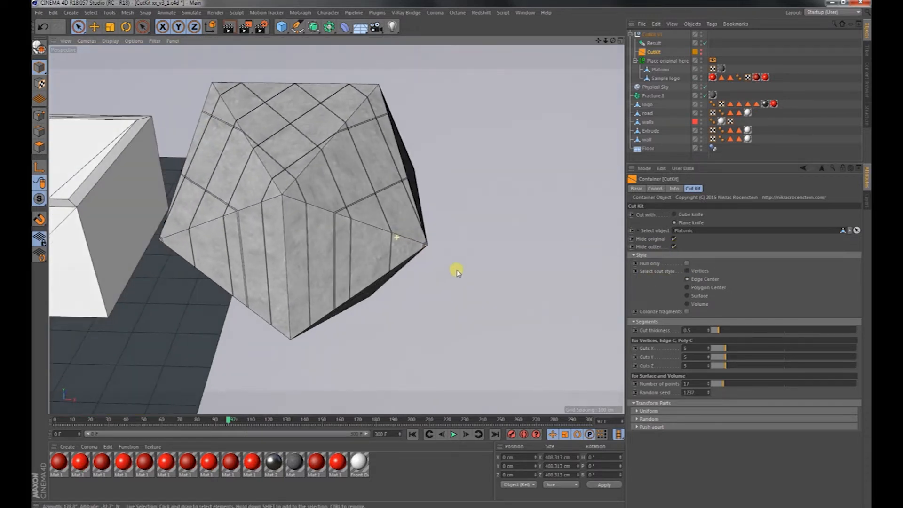
click(698, 288)
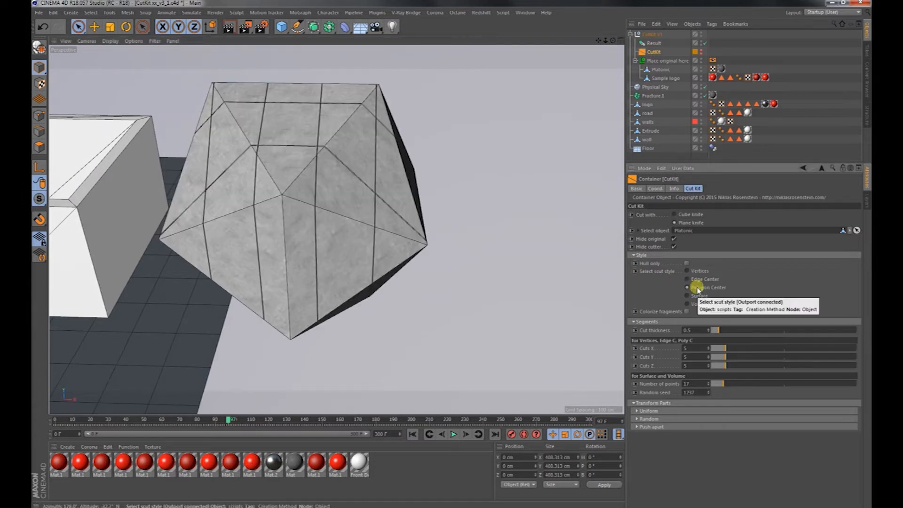
click(698, 295)
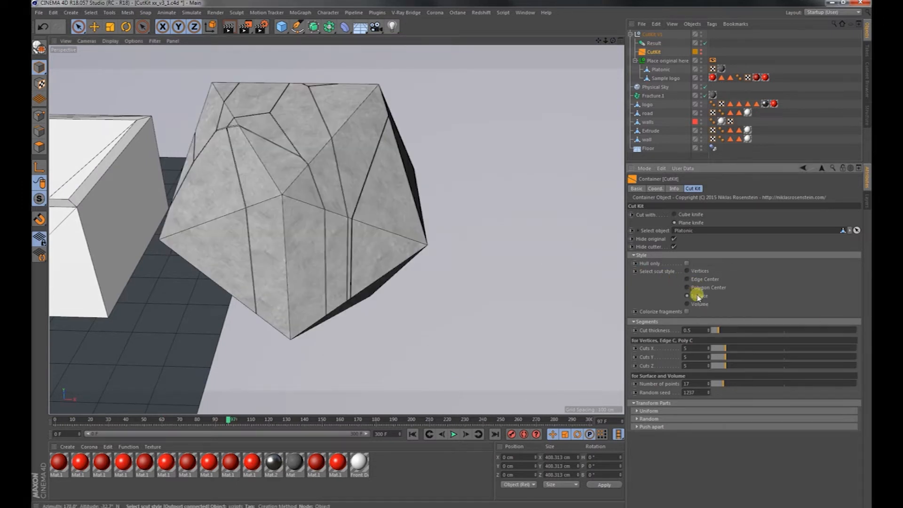
click(700, 305)
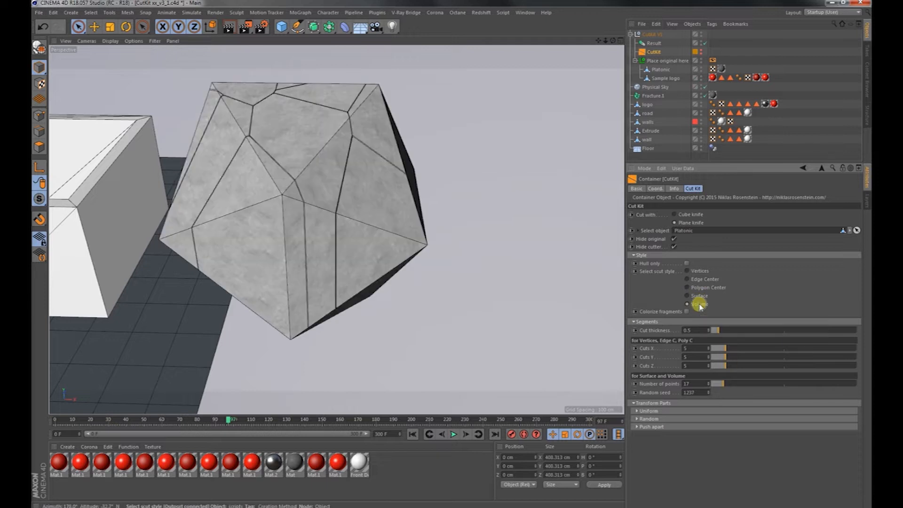
Enable Hull only to inspect the hollow cut gaps on the Platonic object up close, and disable it again.
alt+drag(316, 205, 346, 183)
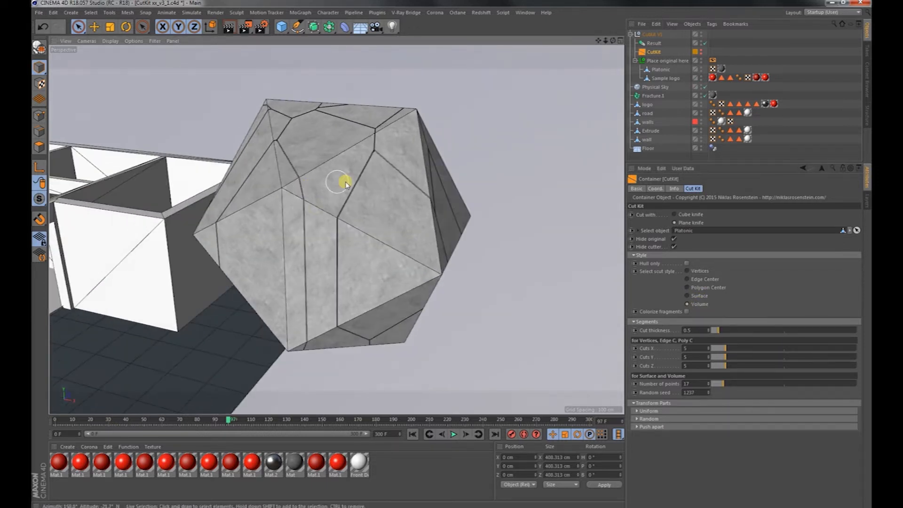
click(688, 264)
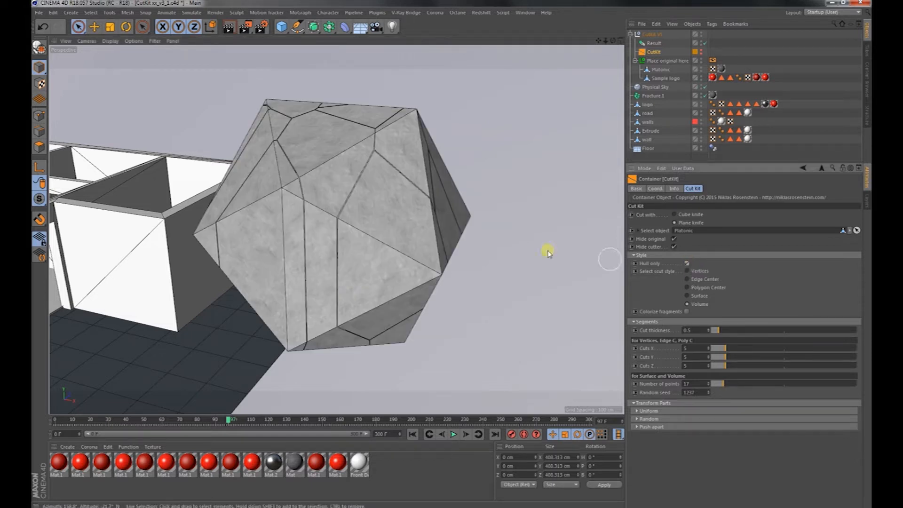
alt+right_drag(313, 196, 492, 182)
alt+drag(301, 200, 283, 146)
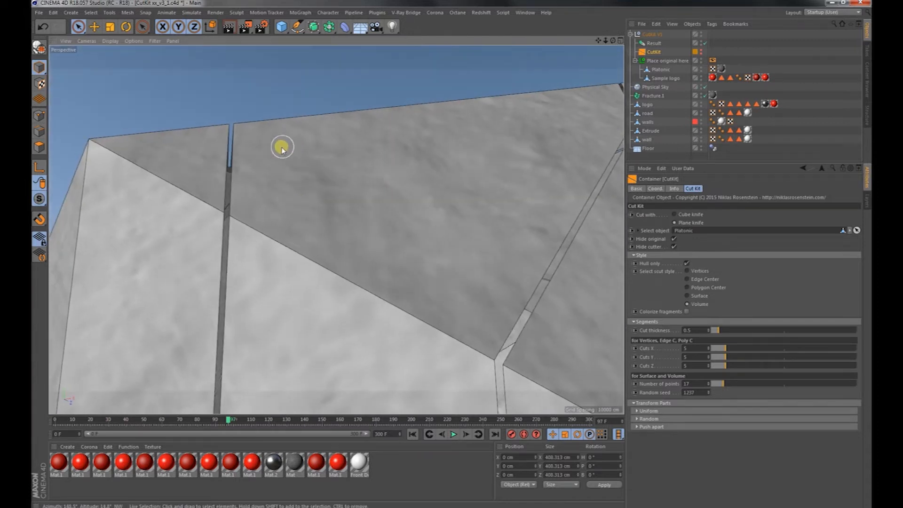
click(686, 263)
Enable Colorize fragments to view the Platonic object's pieces, and disable it again.
alt+drag(410, 259, 426, 289)
alt+right_drag(425, 288, 262, 315)
alt+middle_drag(426, 327, 362, 194)
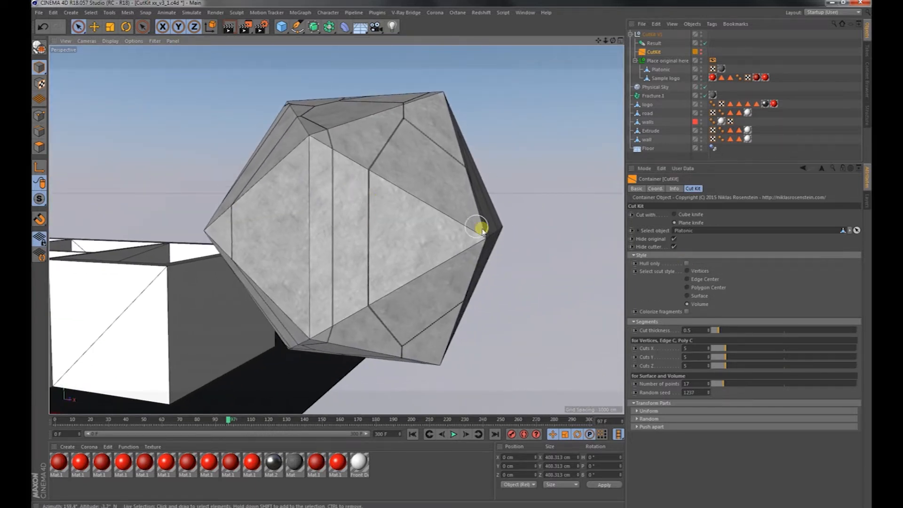
click(687, 313)
mouse_move(418, 251)
alt+mouse_down()
mouse_move(486, 262)
mouse_move(388, 262)
mouse_move(359, 234)
mouse_move(430, 259)
alt+mouse_up()
click(687, 312)
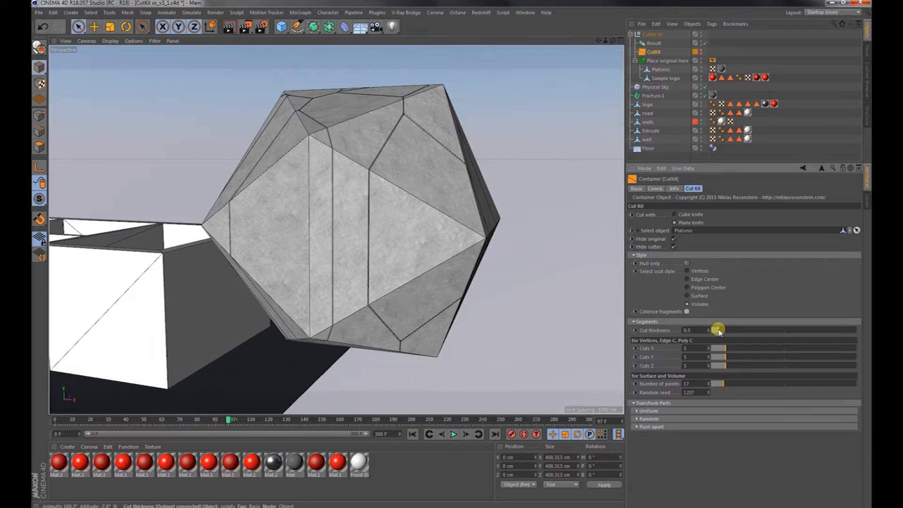
Try wider gaps between the fragments and settle the Cut thickness at 2.9.
drag(719, 330, 730, 330)
alt+drag(442, 262, 593, 294)
drag(736, 330, 792, 331)
alt+drag(575, 304, 603, 282)
click(754, 330)
Switch the CutKit to the Cube knife, compare other cut styles with Volume, and inspect the fragments from several angles.
alt+drag(356, 256, 331, 274)
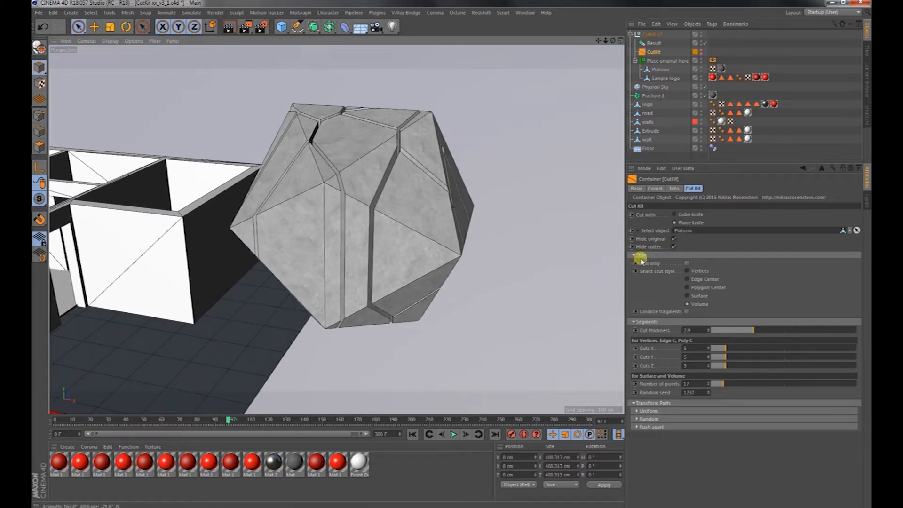
click(685, 216)
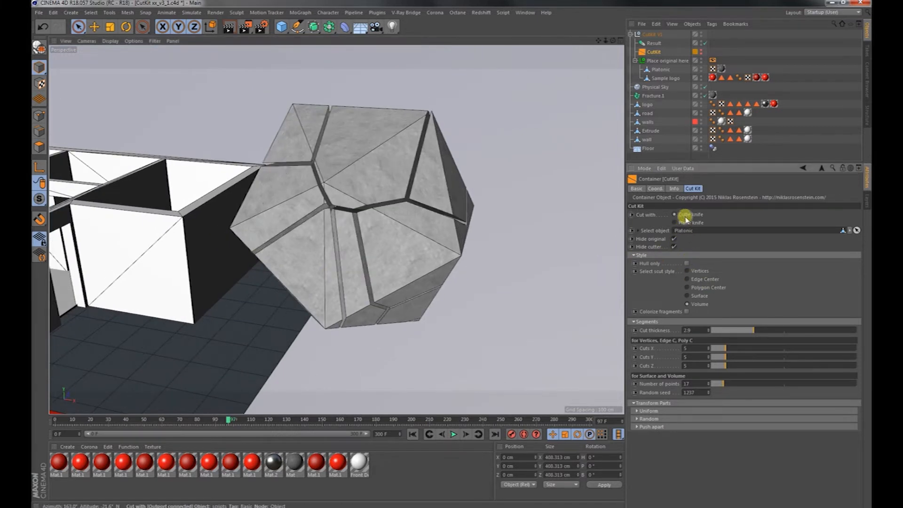
click(699, 296)
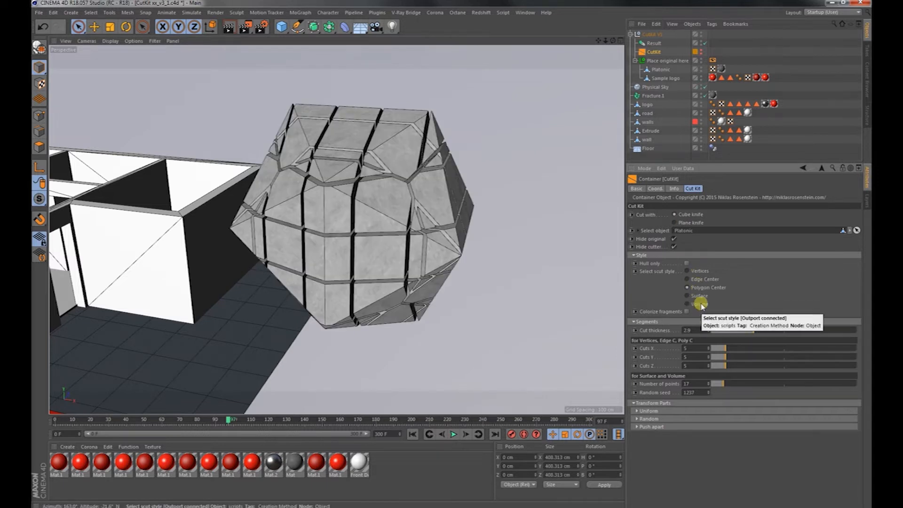
click(700, 304)
alt+right_drag(409, 249, 450, 248)
alt+drag(441, 253, 388, 272)
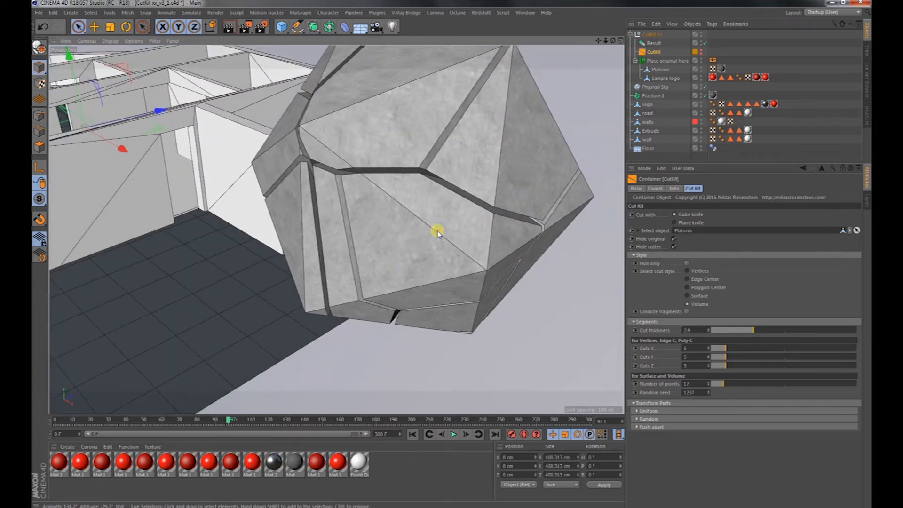
alt+right_drag(438, 230, 388, 252)
alt+drag(388, 252, 414, 238)
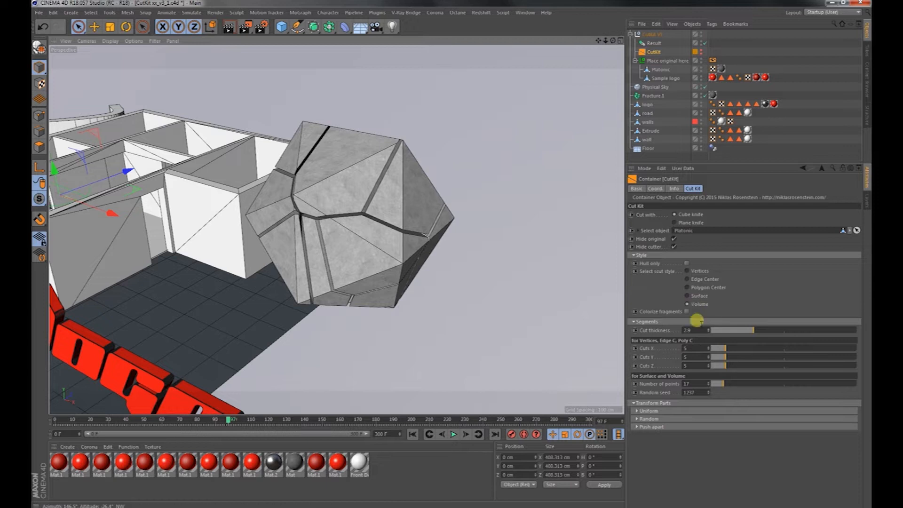
Set the cut style to Vertices with Cuts X at 16, Cuts Y at 13 and Cuts Z at 14.
click(697, 272)
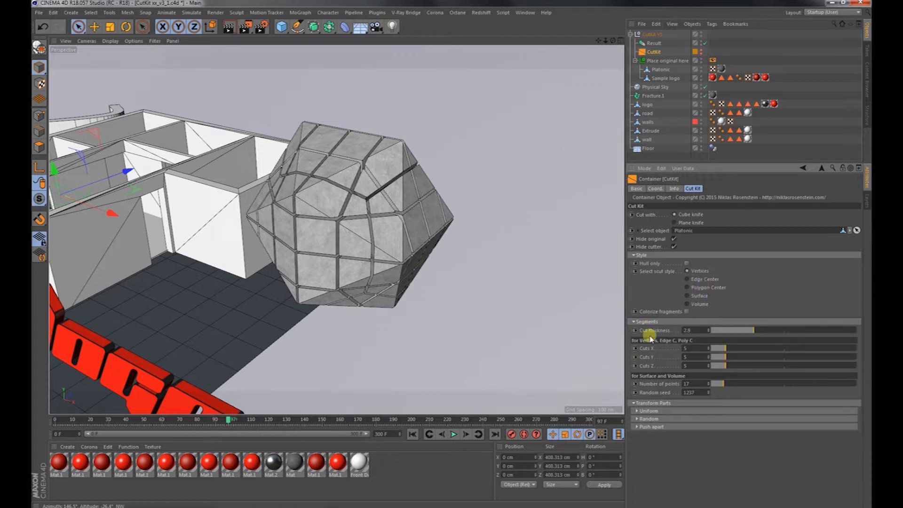
drag(758, 348, 756, 349)
click(749, 358)
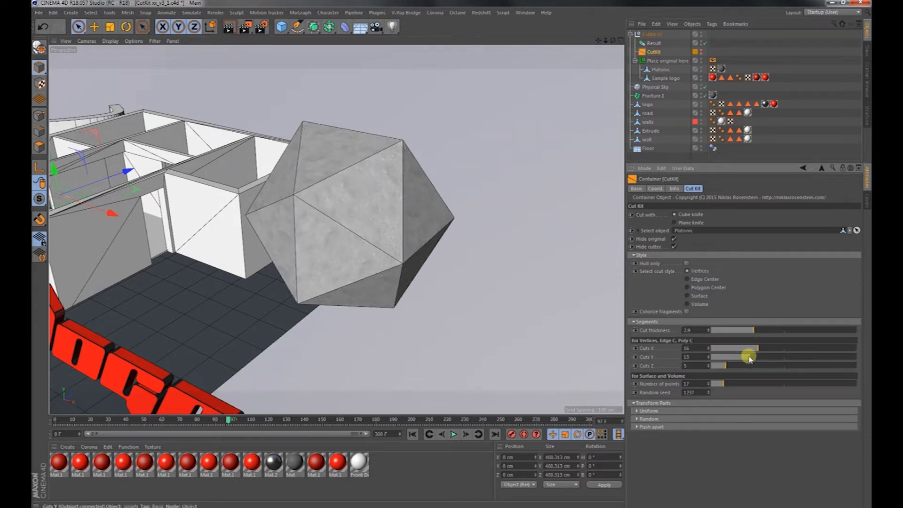
click(751, 366)
Reduce Cuts Y to 10 and try Cuts X at 8 and 1, checking the sliced Platonic object.
click(734, 348)
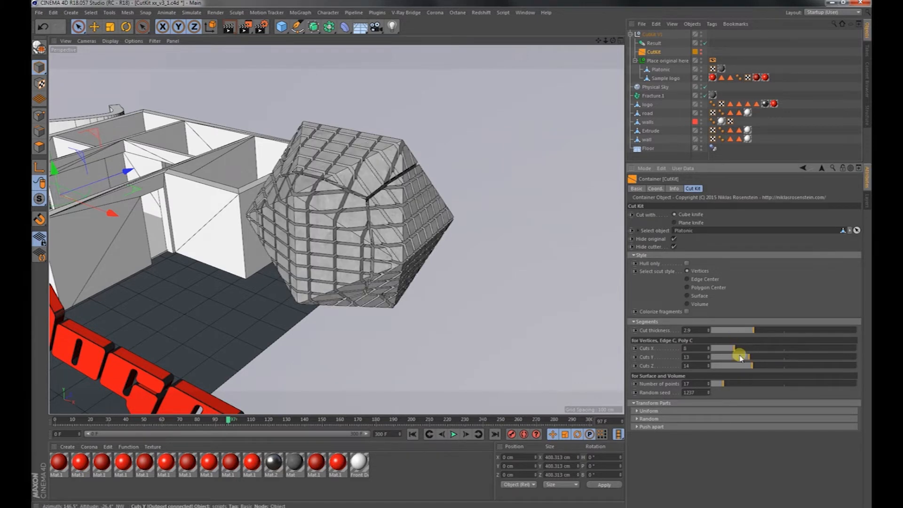
click(741, 357)
click(715, 348)
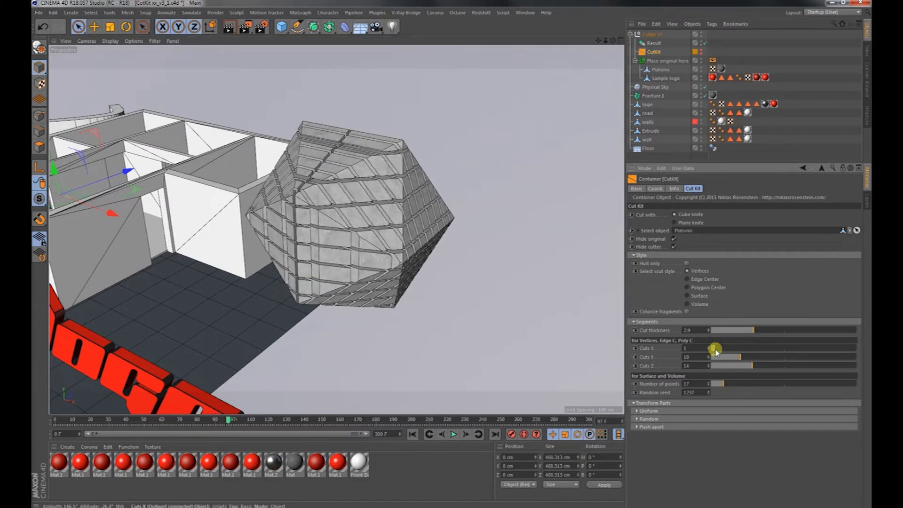
alt+drag(369, 258, 436, 270)
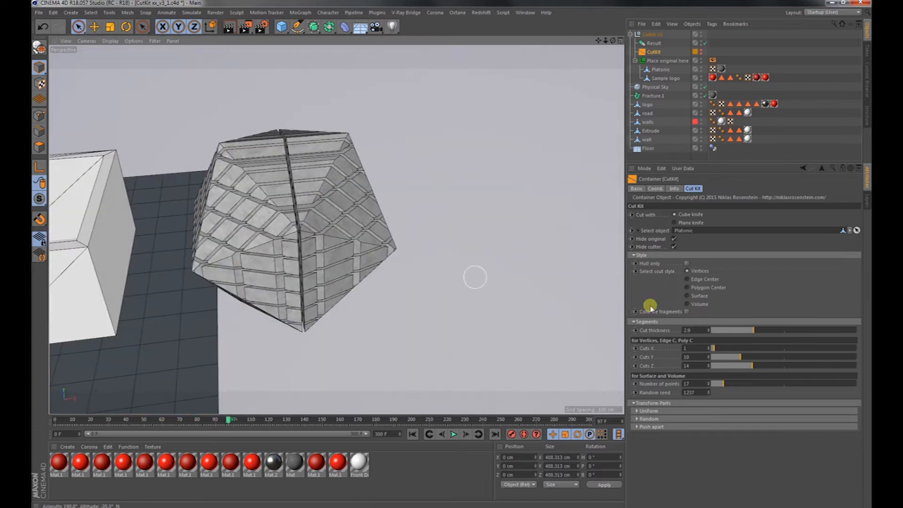
Set Cuts X, Cuts Y and Cuts Z to 7 each for the Platonic object.
click(748, 348)
alt+drag(365, 254, 282, 212)
click(732, 349)
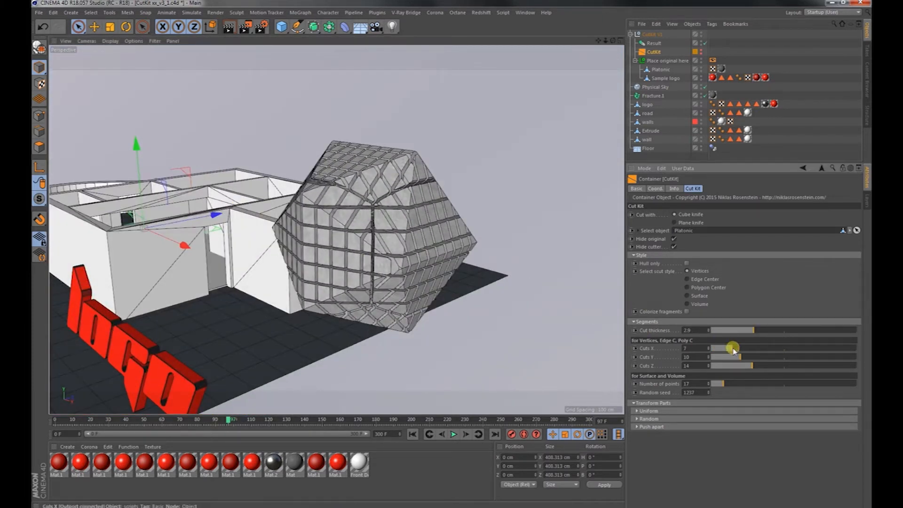
click(732, 357)
click(733, 365)
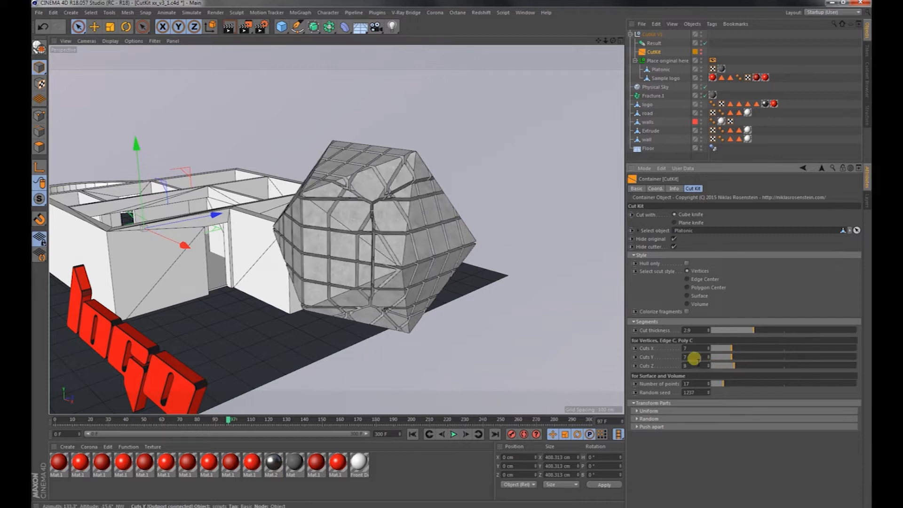
click(709, 367)
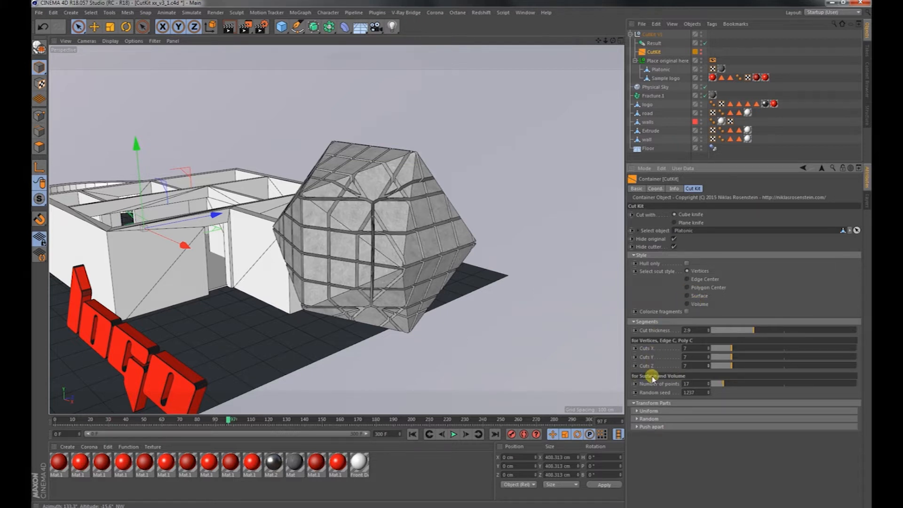
Switch the cut style to Surface, with Cuts X at 6 and Number of points at 125.
click(687, 296)
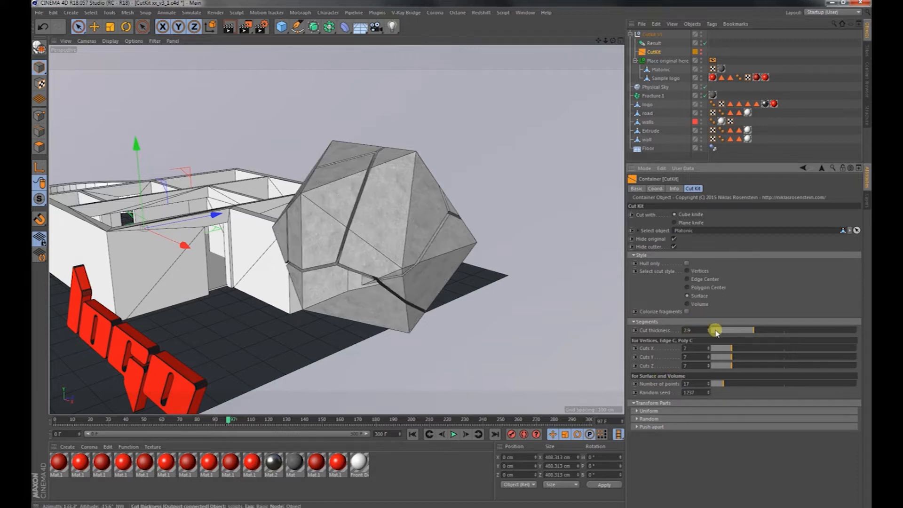
mouse_move(742, 352)
mouse_down()
mouse_move(722, 348)
mouse_move(731, 352)
mouse_up()
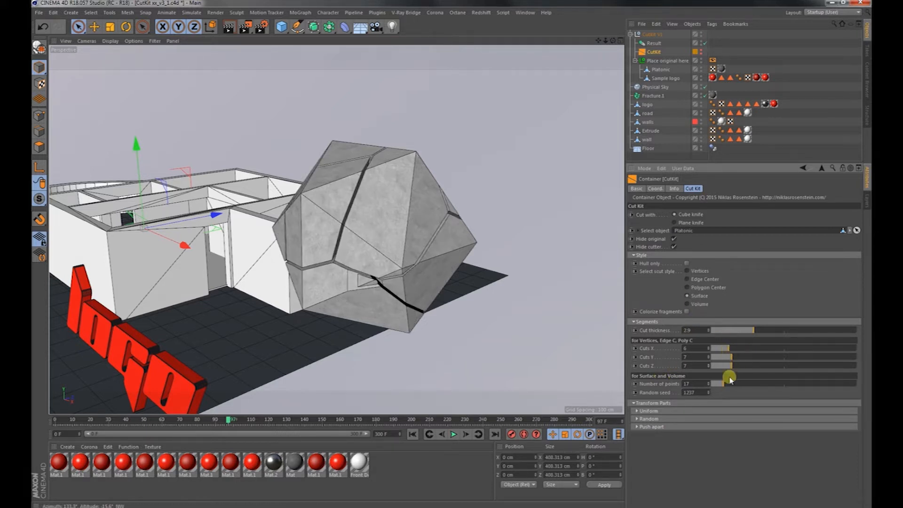
click(774, 384)
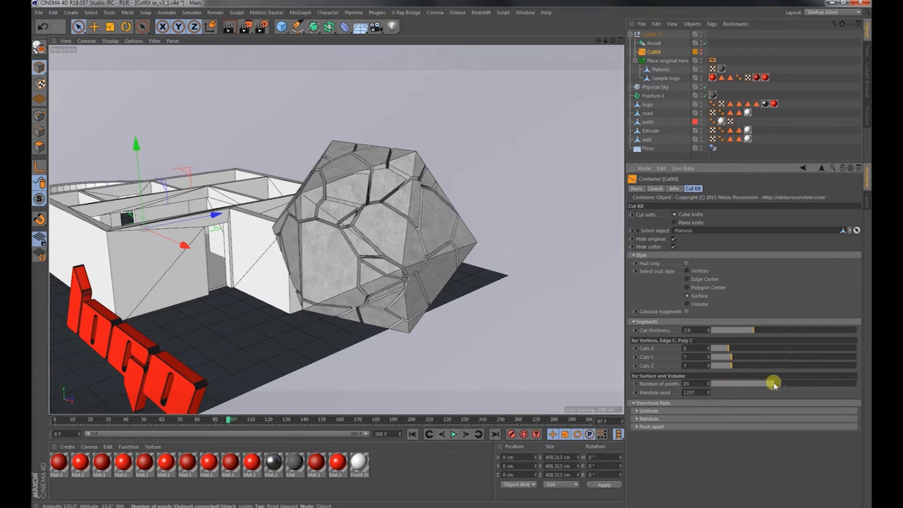
click(803, 383)
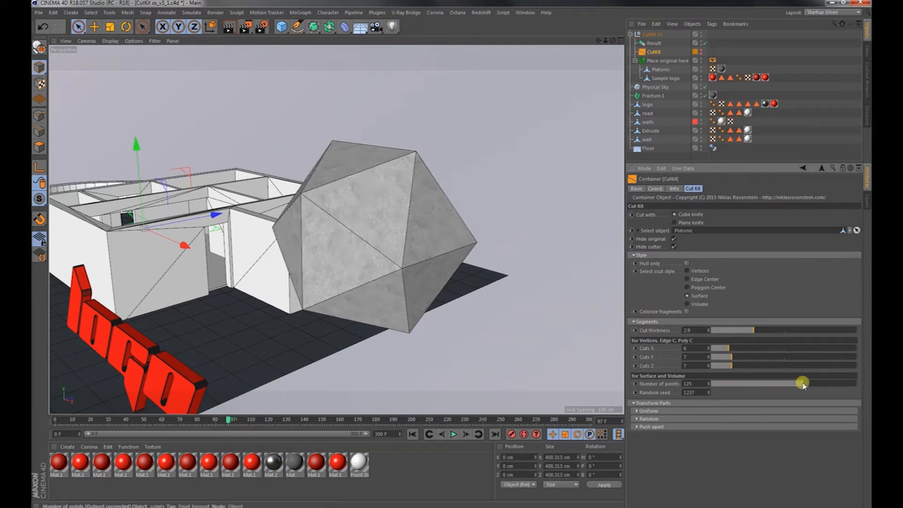
Set the cut style to Volume, check the fragments, and collapse the Segments settings.
click(700, 304)
alt+drag(526, 266, 416, 239)
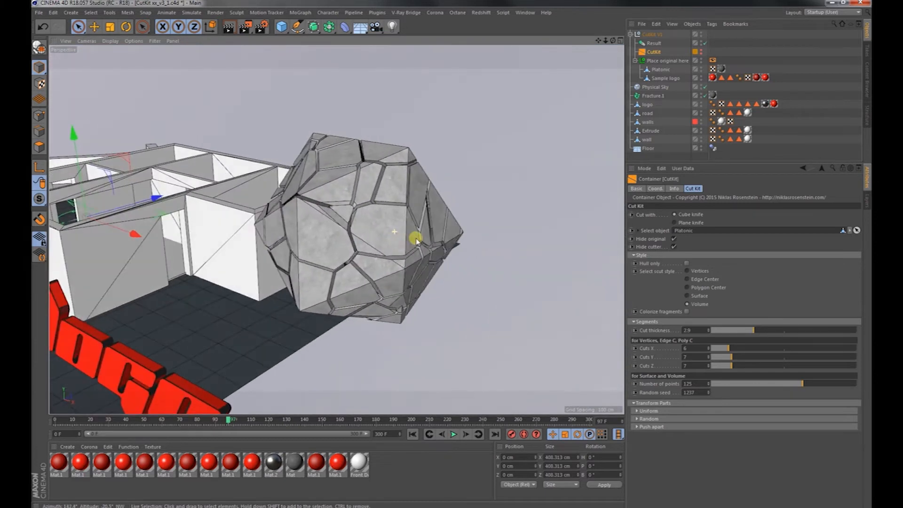
click(646, 321)
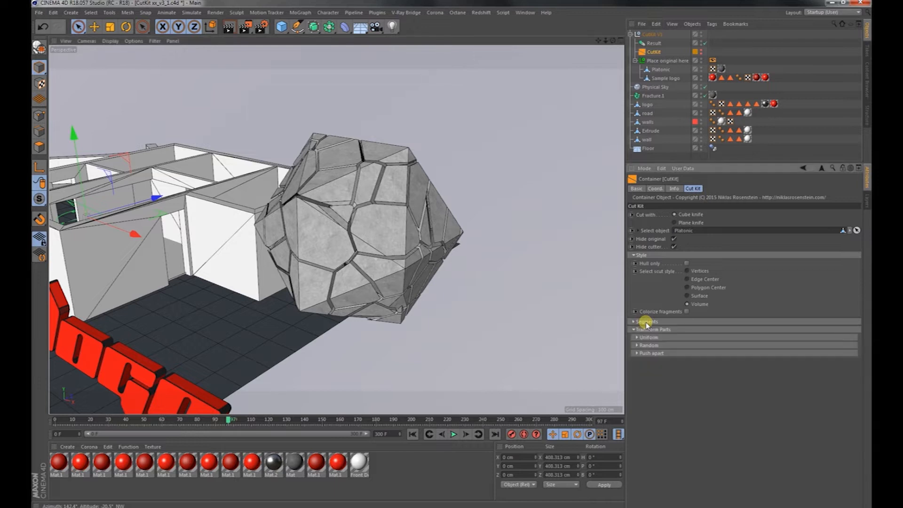
Expand the Uniform transform settings and set the fragments' Scale to 0.05 with Strength at 100%.
click(649, 331)
click(649, 331)
click(654, 337)
scroll(410, 271, up, 3)
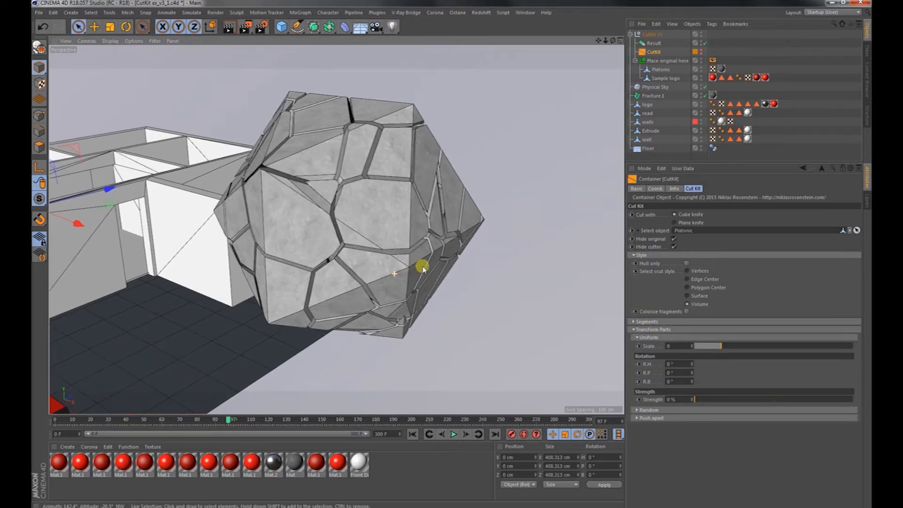
alt+drag(416, 253, 428, 225)
alt+middle_drag(384, 273, 383, 234)
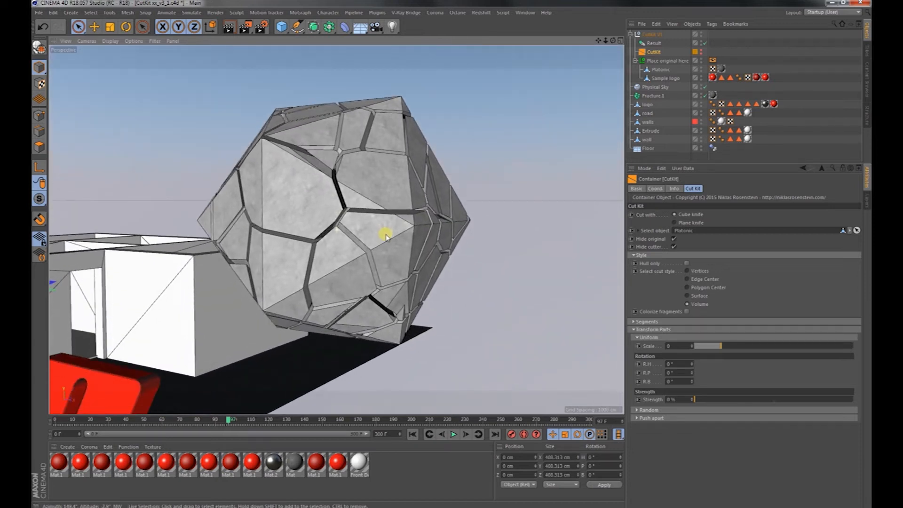
drag(723, 347, 732, 348)
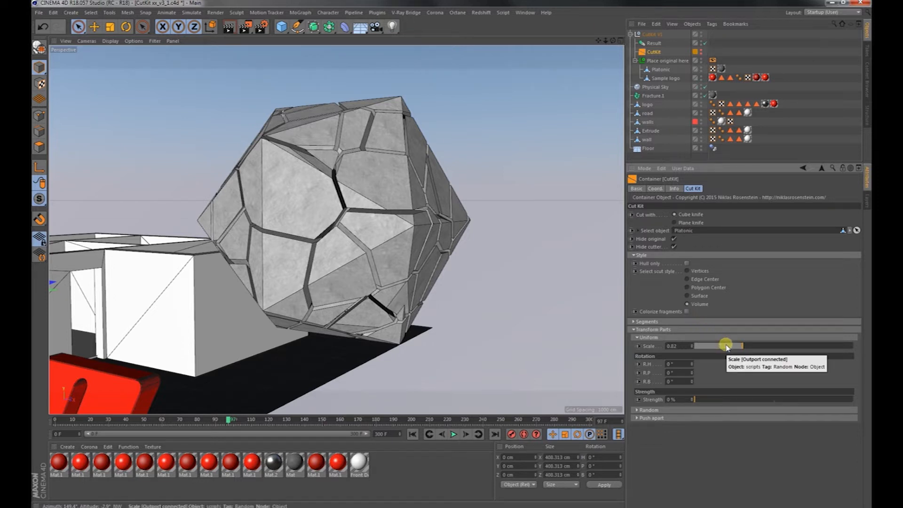
drag(727, 346, 699, 344)
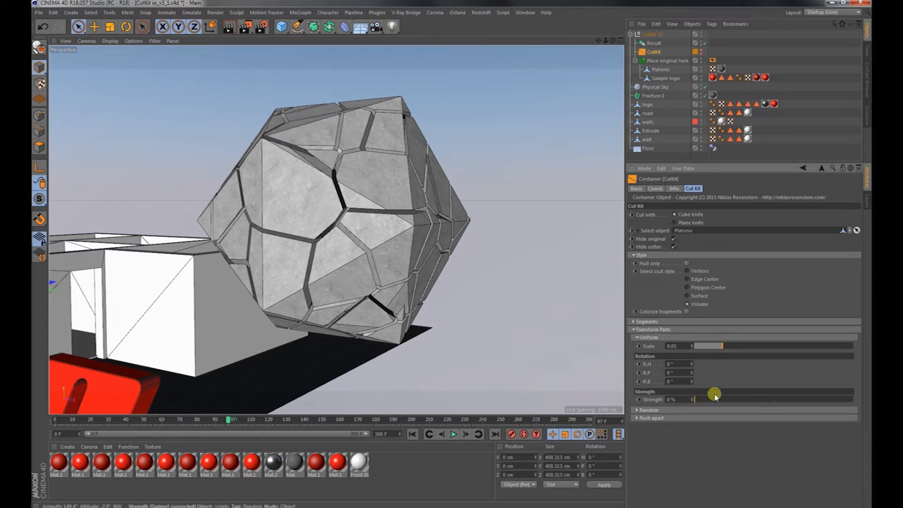
drag(697, 398, 861, 398)
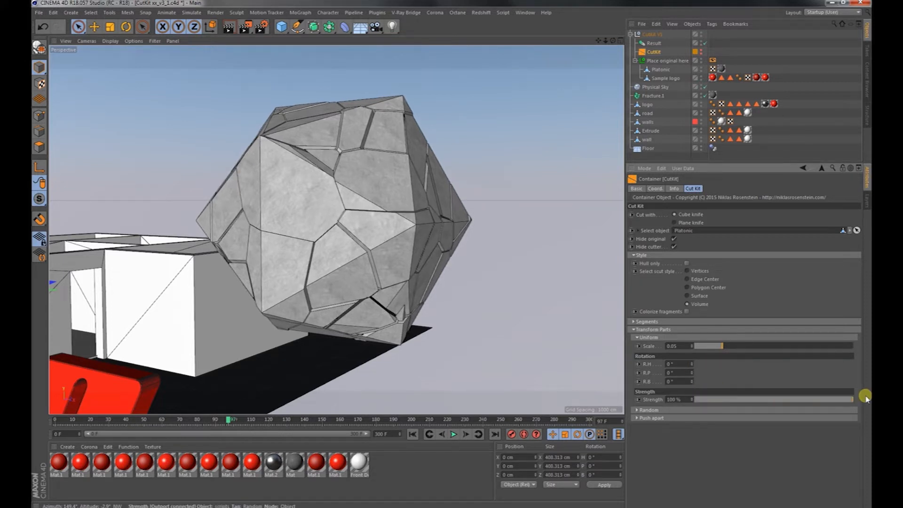
Try uniform Scale values down to -0.98 with R.H 37°, R.P 68° and R.B 96°, and lower the uniform Strength to 0%.
mouse_move(722, 347)
mouse_down()
mouse_move(696, 345)
mouse_move(765, 346)
mouse_move(710, 343)
mouse_move(720, 346)
mouse_up()
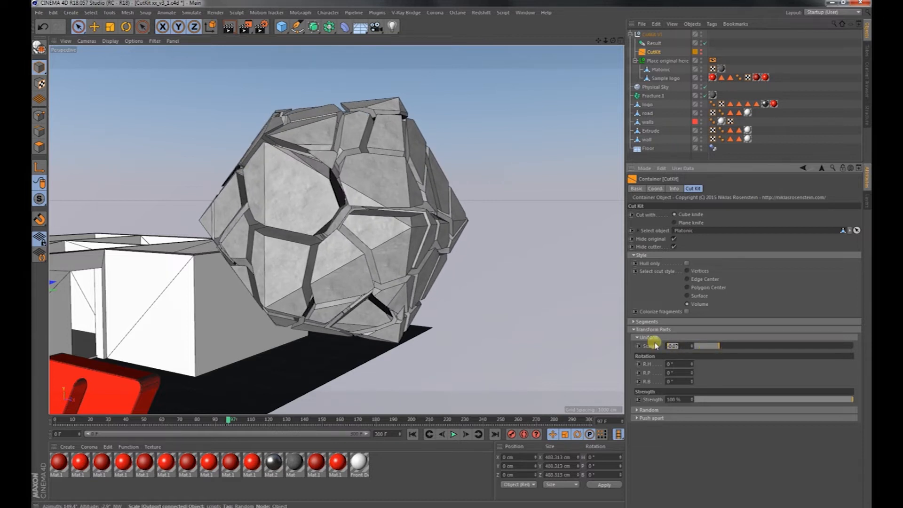
key(Return)
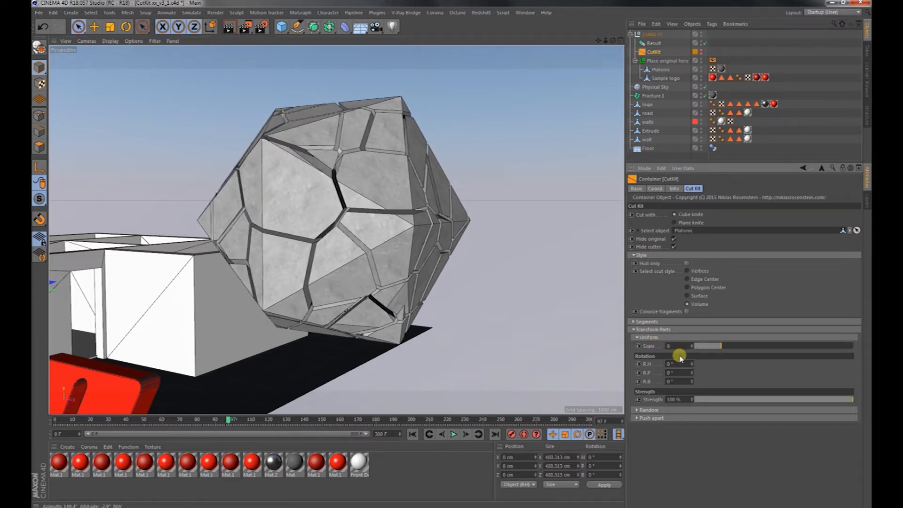
drag(692, 364, 693, 380)
drag(730, 353, 696, 346)
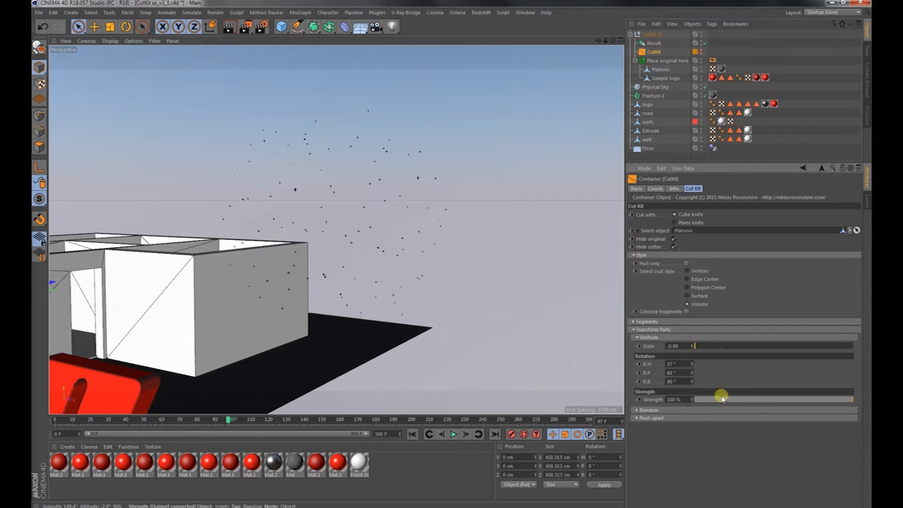
drag(853, 400, 684, 406)
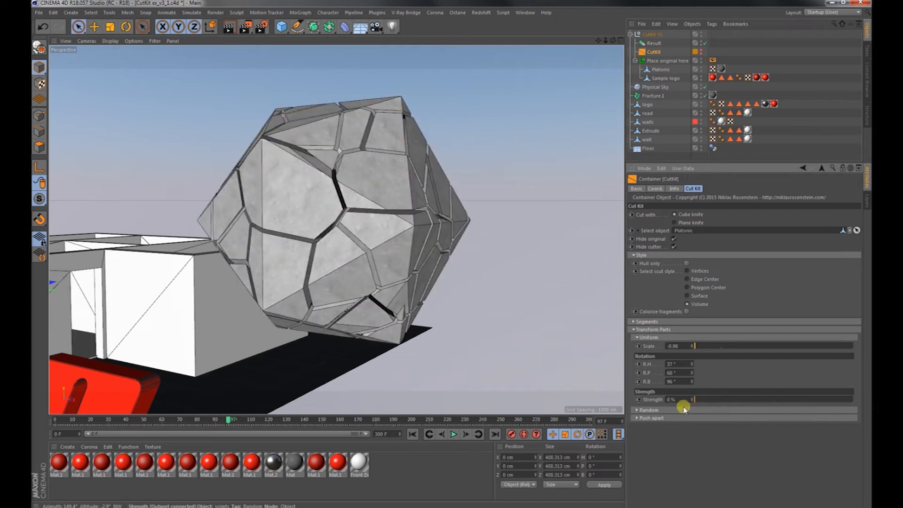
Keyframe the uniform Strength at 0% on frame 0 and at 100% on frame 153.
right_click(652, 401)
click(651, 402)
drag(228, 420, 60, 427)
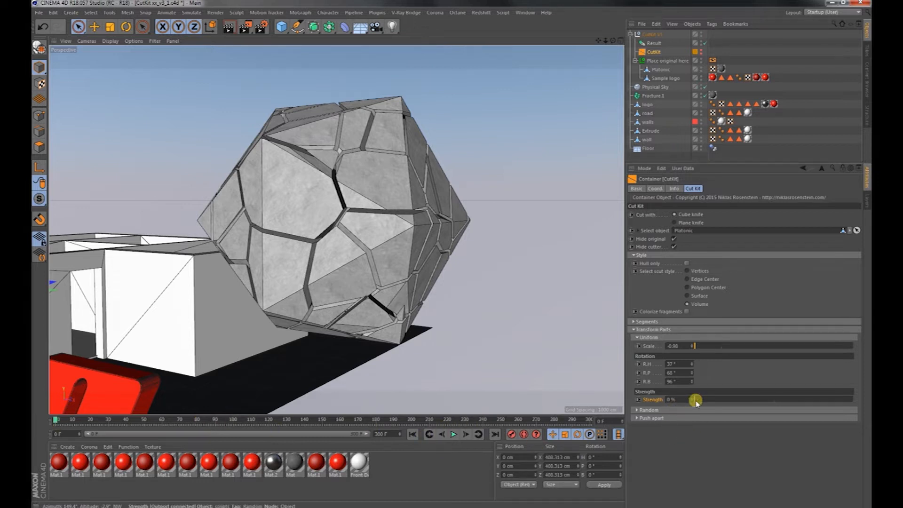
click(524, 434)
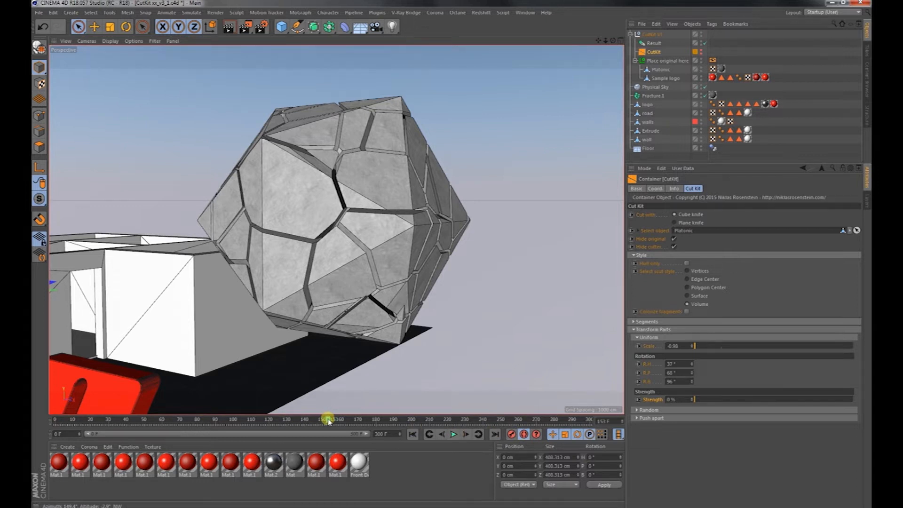
drag(699, 400, 853, 399)
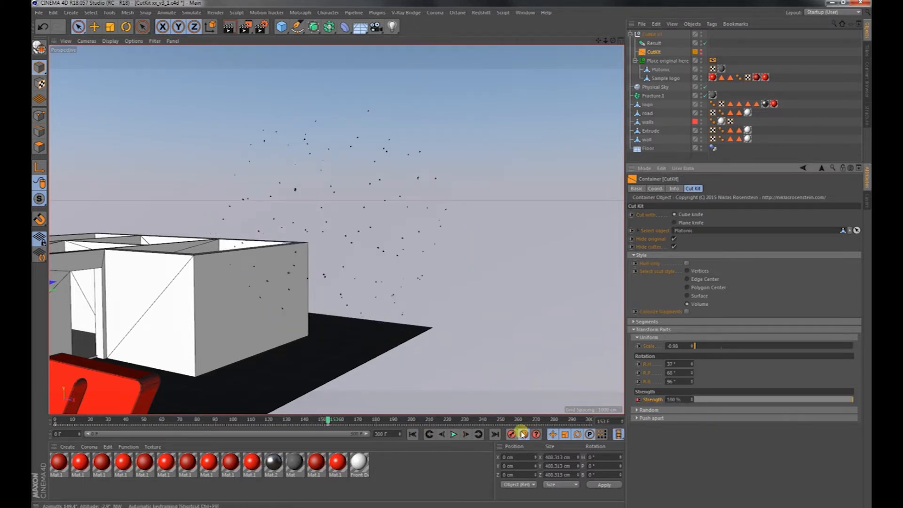
click(523, 433)
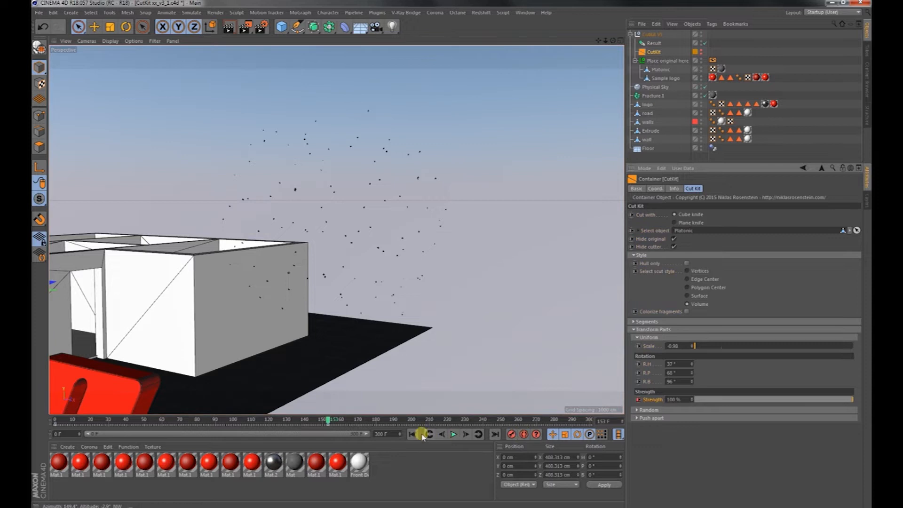
Play the Strength animation from the start, stop it, and return to frame 0.
click(413, 433)
click(454, 434)
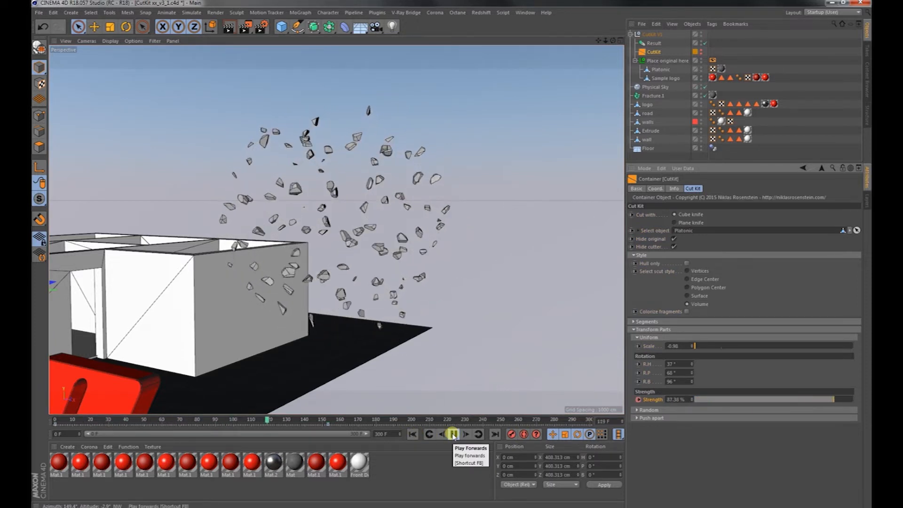
click(453, 434)
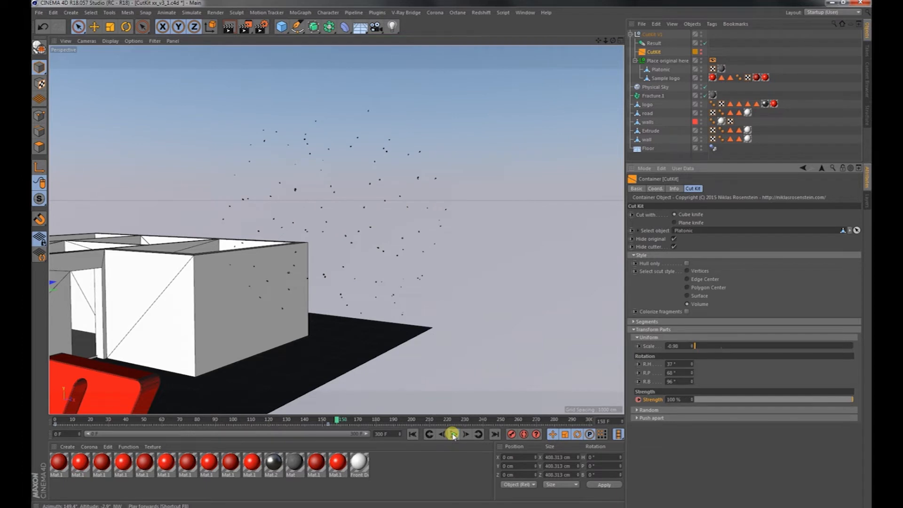
click(414, 434)
Delete the animation track of the uniform Strength.
right_click(636, 400)
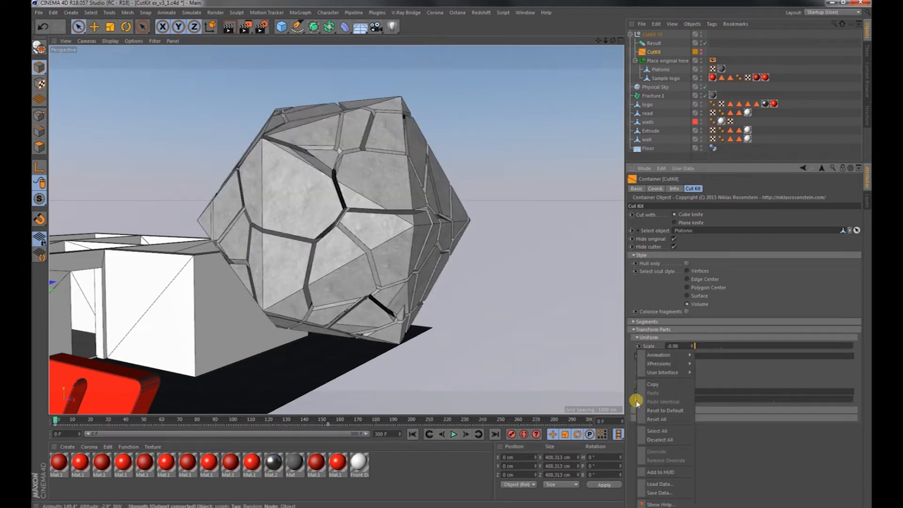
mouse_move(677, 355)
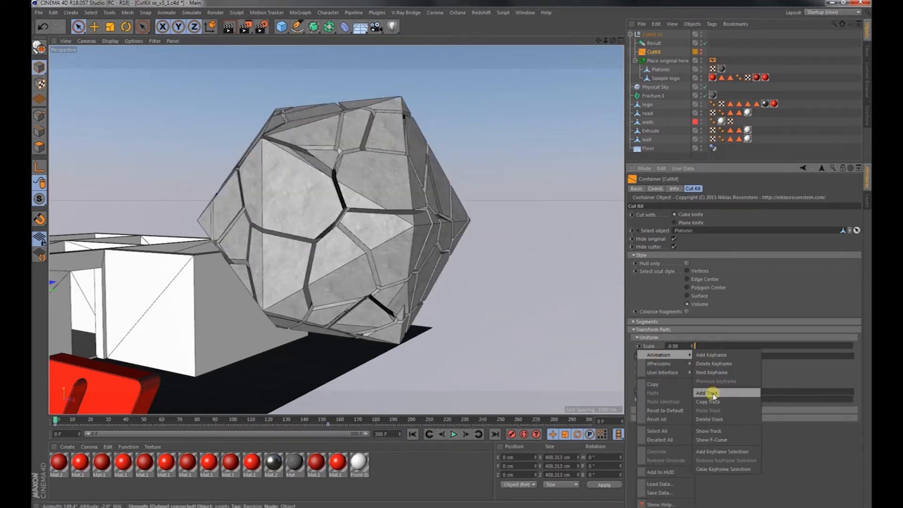
click(710, 420)
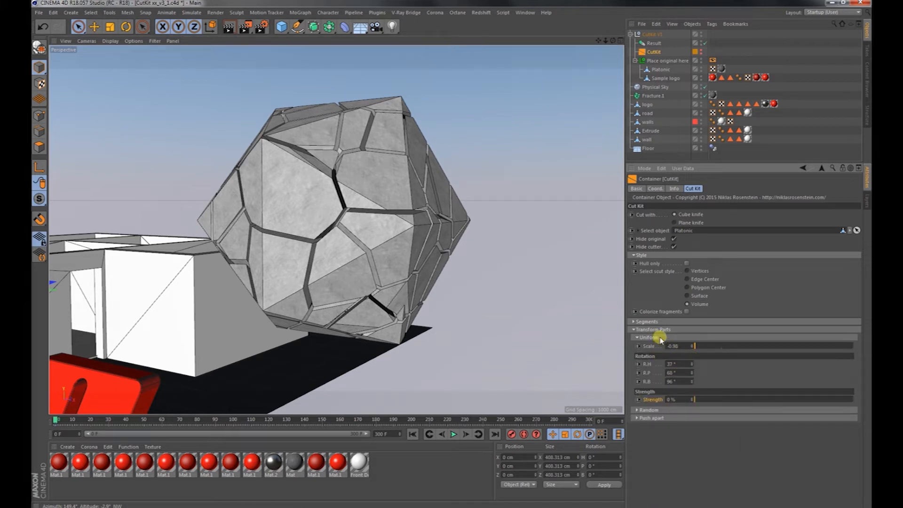
Raise the uniform Strength to 100% and reset the uniform Scale, R.H, R.P and R.B to 0.
mouse_move(696, 346)
mouse_down()
mouse_move(736, 346)
mouse_move(698, 346)
mouse_up()
drag(712, 399, 853, 399)
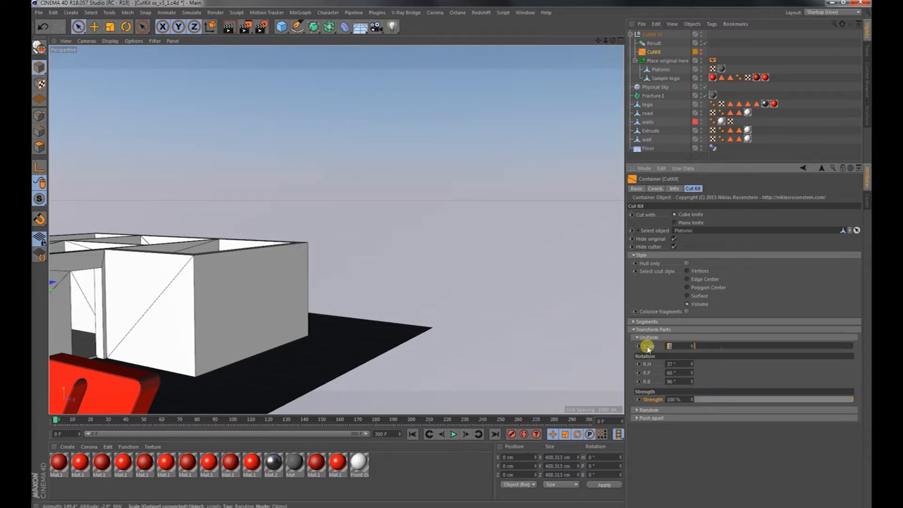
key(Return)
text(0)
drag(682, 373, 639, 384)
text(00)
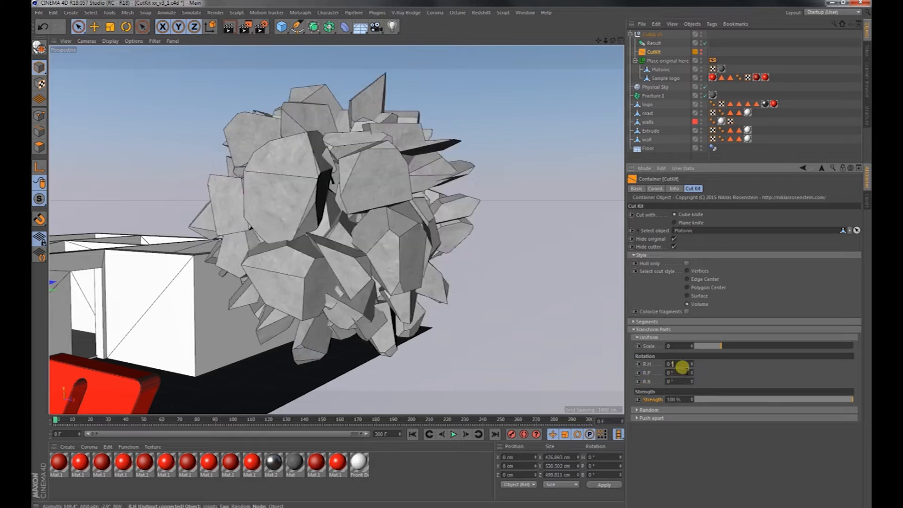
click(682, 366)
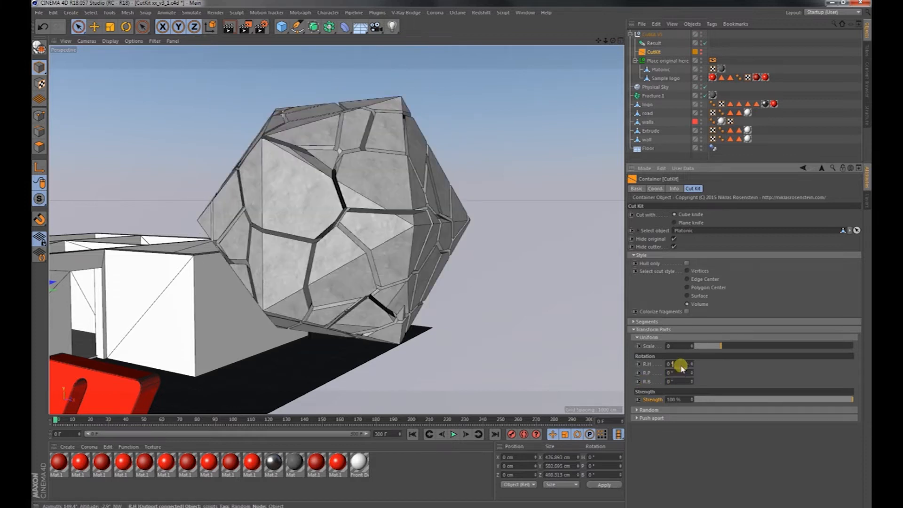
Replace the Uniform settings with the Random ones: Position X 152, Y 130, Z 155, Scale -0.4, R.H 201°, R.P 209° and R.B 264°.
click(649, 337)
click(651, 345)
drag(695, 363, 718, 377)
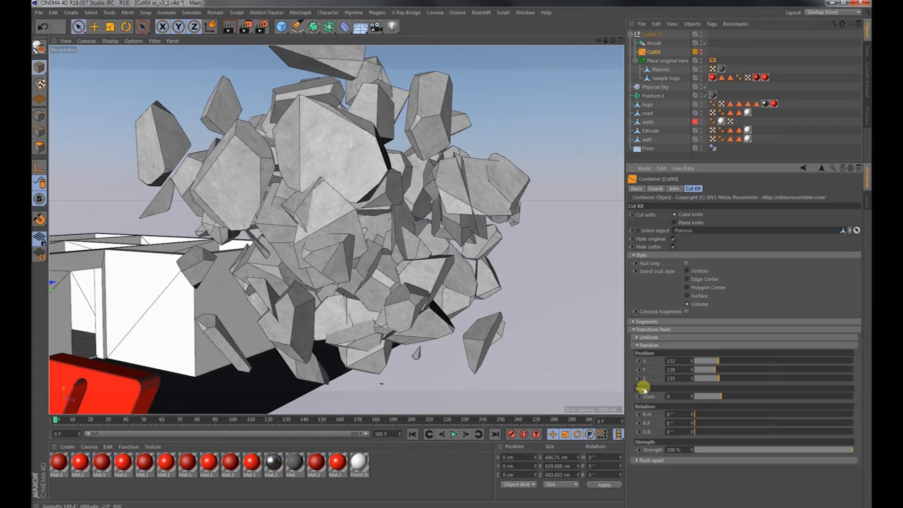
drag(714, 397, 811, 434)
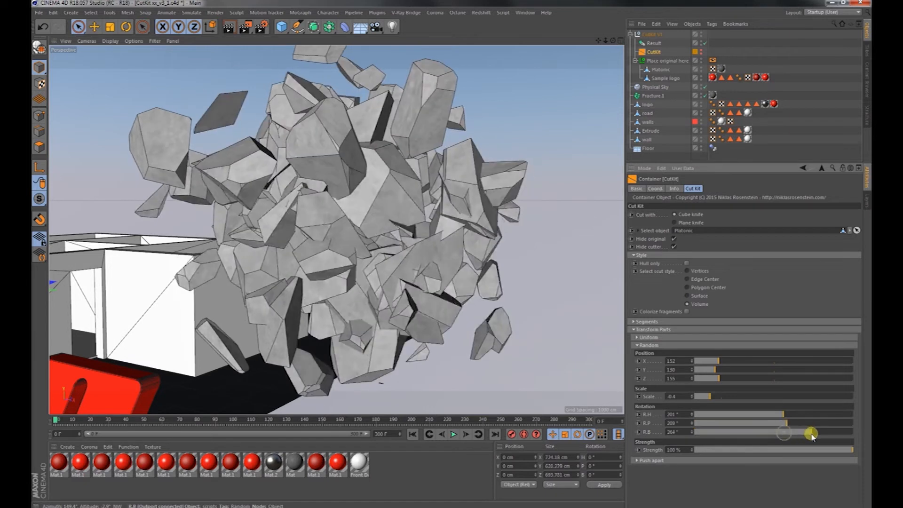
Increase the random Position to X 238, Y 191 and Z 213, and lower the random Strength to 0%.
click(733, 361)
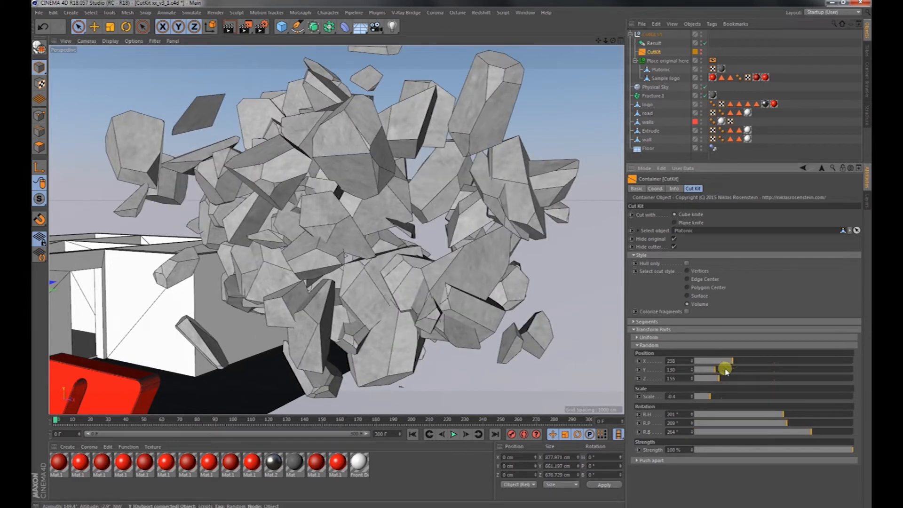
click(725, 371)
click(728, 379)
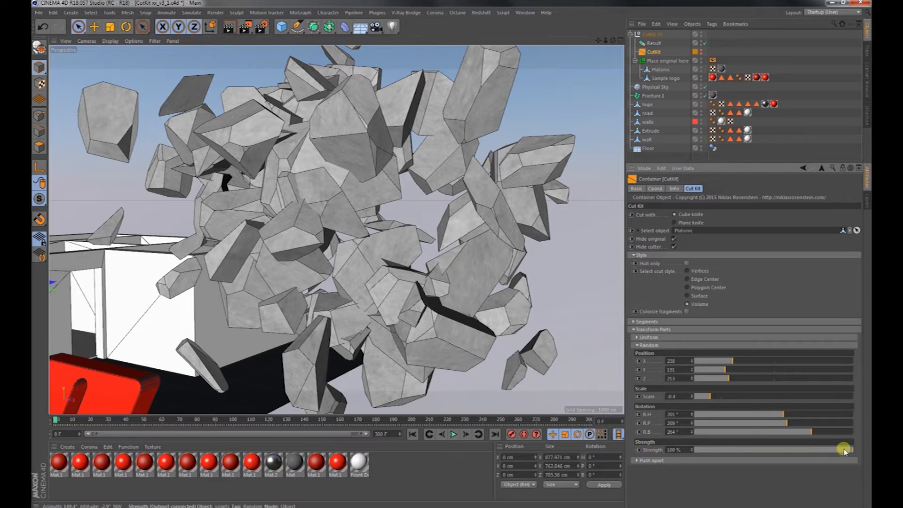
mouse_move(850, 450)
mouse_down()
mouse_move(684, 449)
mouse_move(866, 449)
mouse_move(682, 452)
mouse_move(858, 450)
mouse_up()
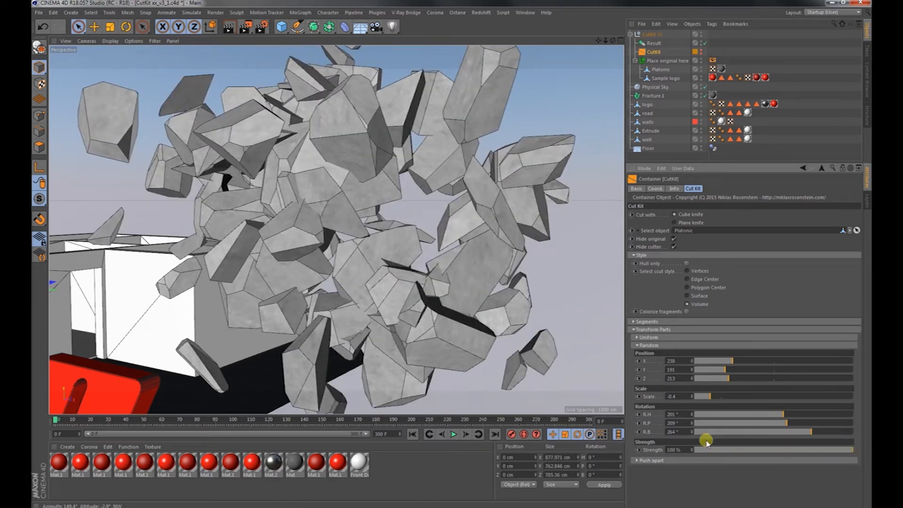
drag(703, 449, 677, 449)
Expand the Push apart settings, set Radius to 75, and lower the Push apart Strength to 0%.
click(664, 462)
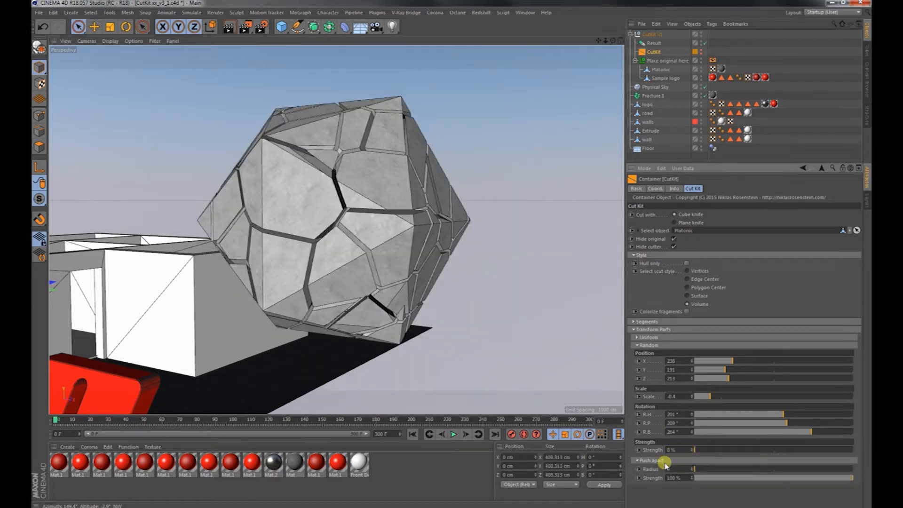
drag(698, 469, 734, 473)
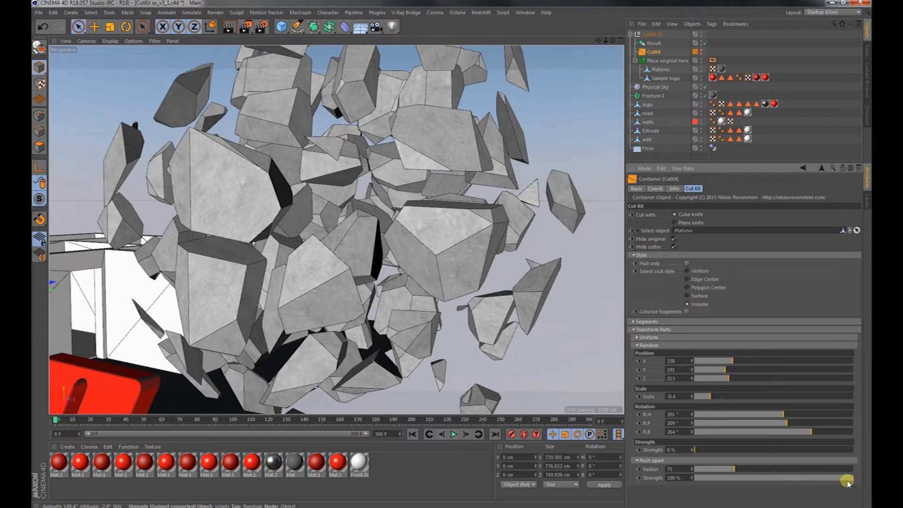
drag(818, 450, 682, 450)
drag(728, 476, 659, 474)
drag(705, 450, 656, 449)
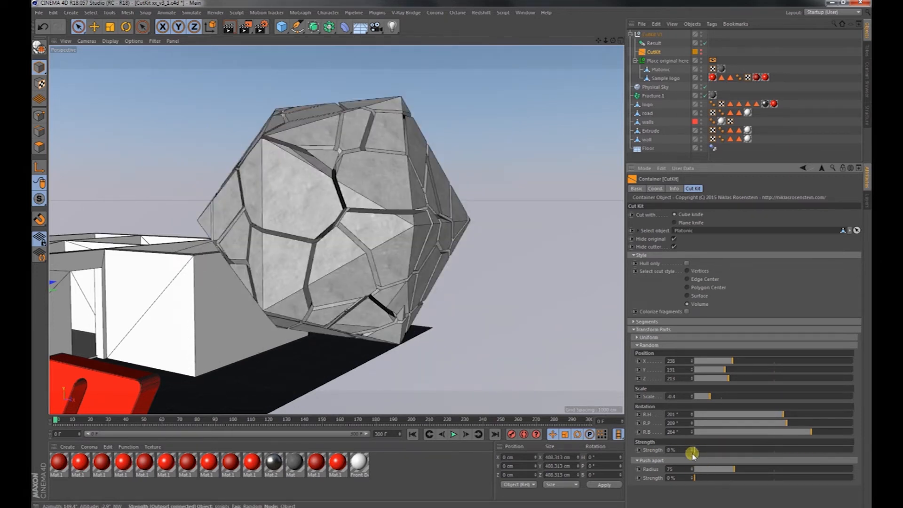
Raise the random Strength to 100% and set the random R.H, R.P and R.B to 0°.
drag(700, 450, 852, 450)
click(695, 415)
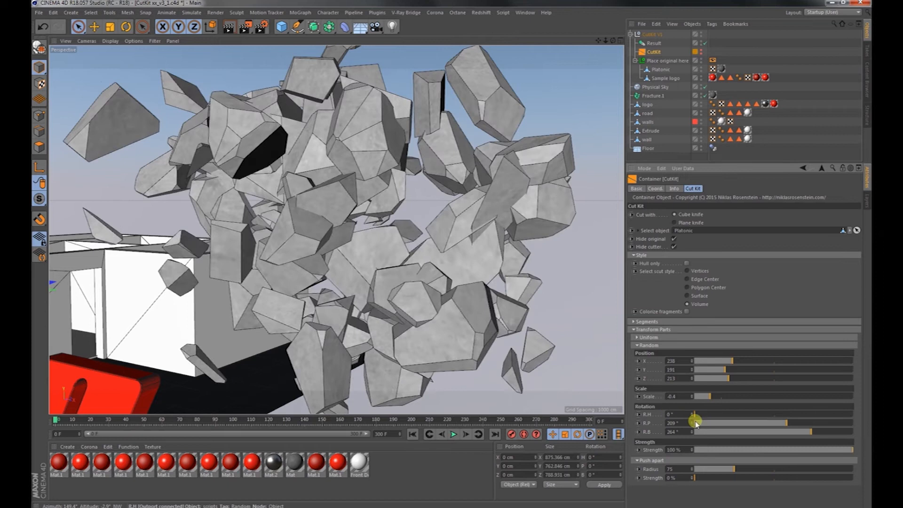
click(695, 423)
click(694, 432)
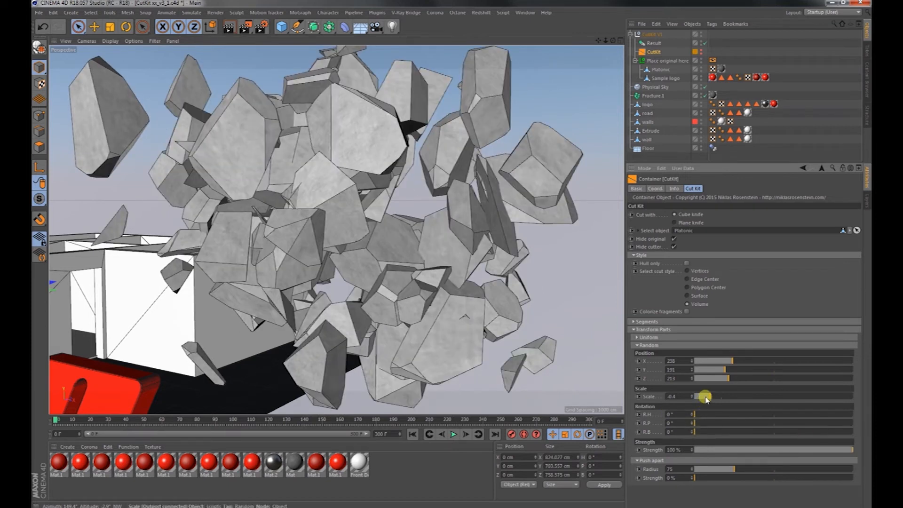
Try a random Scale of 1, and reset the random Scale to 0.
drag(685, 396, 643, 396)
text(1)
key(Return)
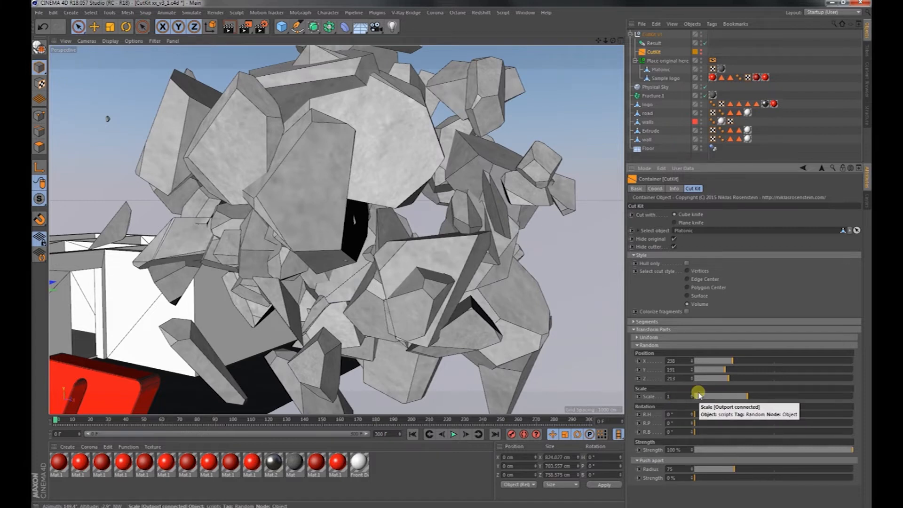
text(0)
key(Return)
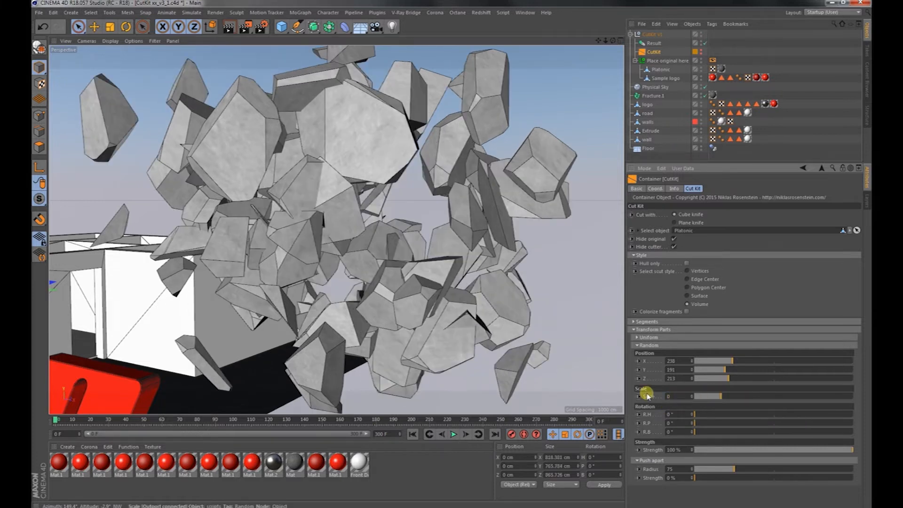
Reset the random Position and Push apart Radius to 0, set Push apart Strength to 100%, and collapse the Random settings.
drag(716, 361, 683, 379)
drag(708, 469, 852, 479)
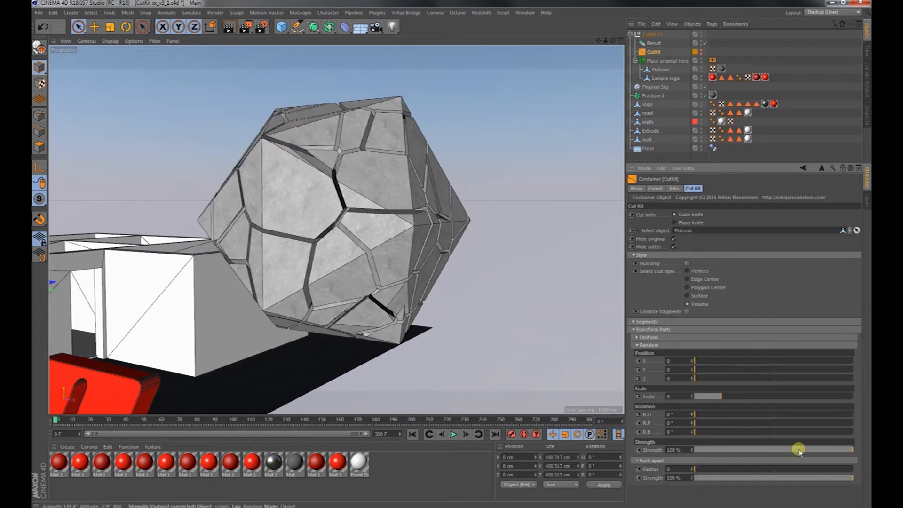
click(661, 345)
mouse_move(700, 362)
mouse_down()
mouse_move(800, 363)
mouse_move(686, 369)
mouse_up()
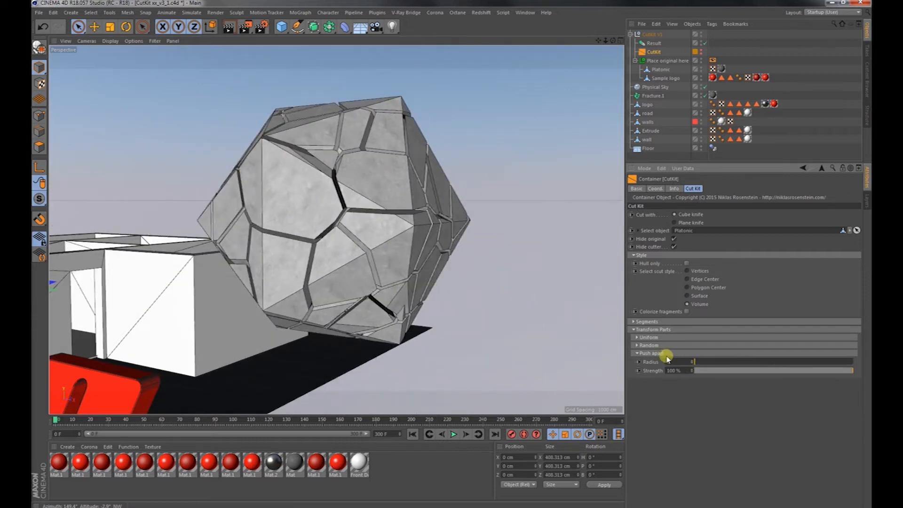
Collapse the CutKit's Push apart settings and expand its Segments settings.
click(666, 353)
click(646, 322)
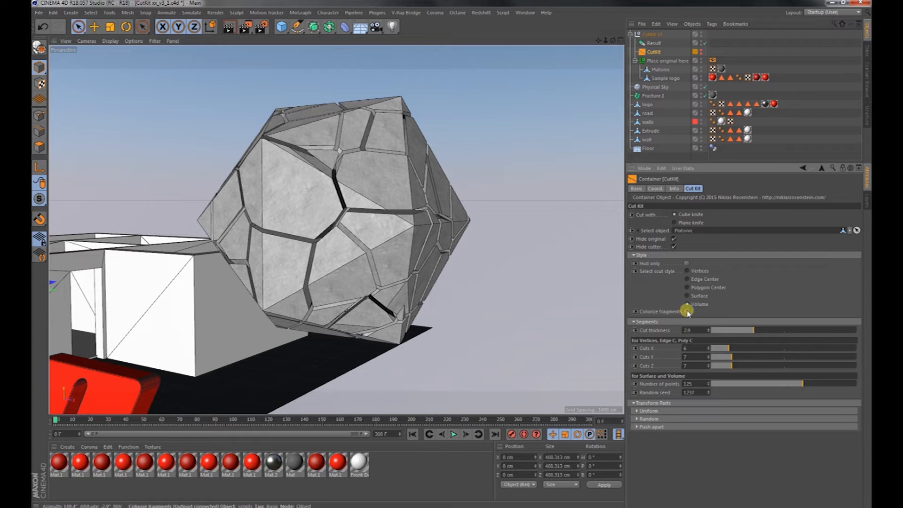
Assign the wall as the CutKit's object to cut and move it into the Place original here group.
alt+right_drag(412, 273, 340, 285)
mouse_move(340, 285)
alt+mouse_down()
mouse_move(385, 335)
mouse_move(351, 355)
mouse_move(328, 334)
mouse_move(339, 329)
mouse_move(250, 264)
mouse_move(337, 295)
alt+mouse_up()
alt+middle_drag(337, 295, 326, 281)
alt+right_drag(196, 231, 333, 216)
alt+drag(261, 214, 216, 220)
alt+middle_drag(217, 220, 262, 202)
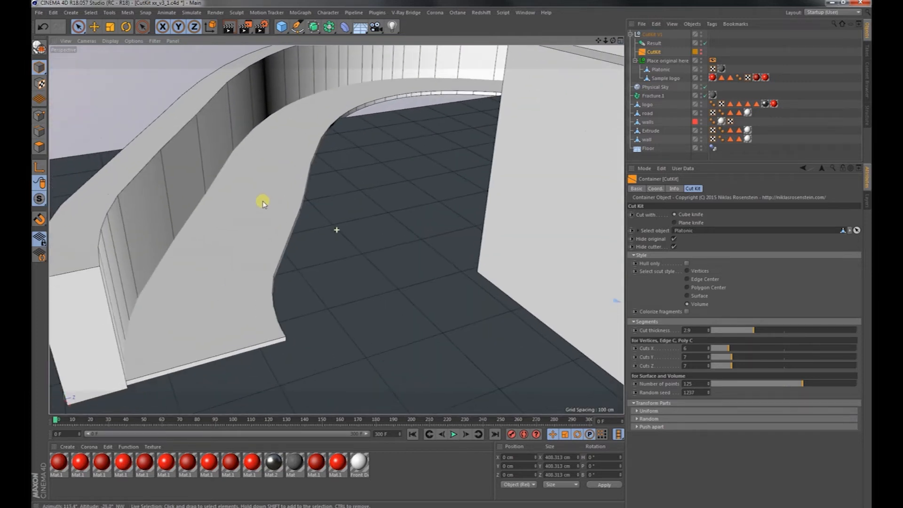
click(652, 52)
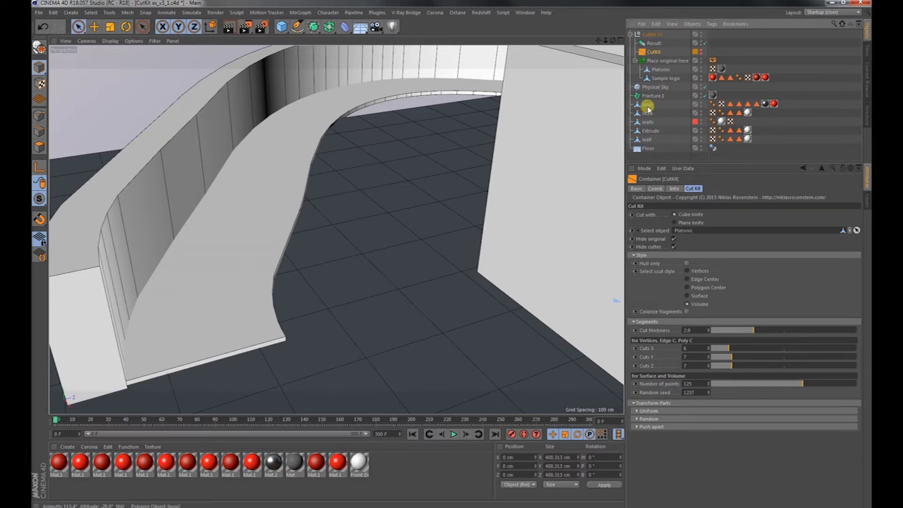
click(857, 230)
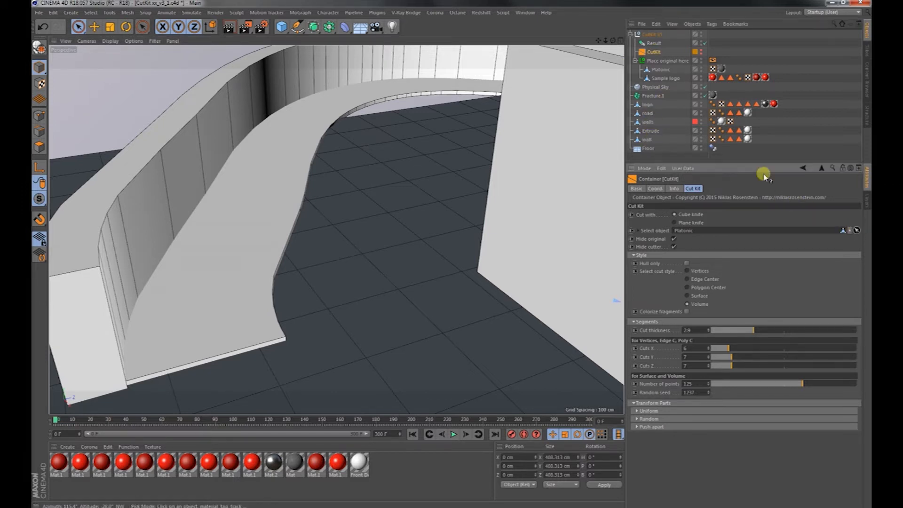
click(642, 140)
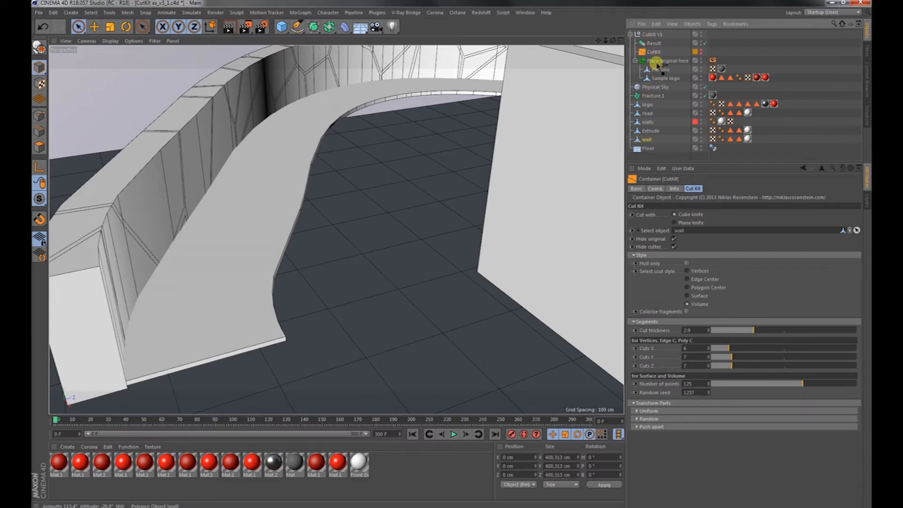
drag(657, 65, 657, 66)
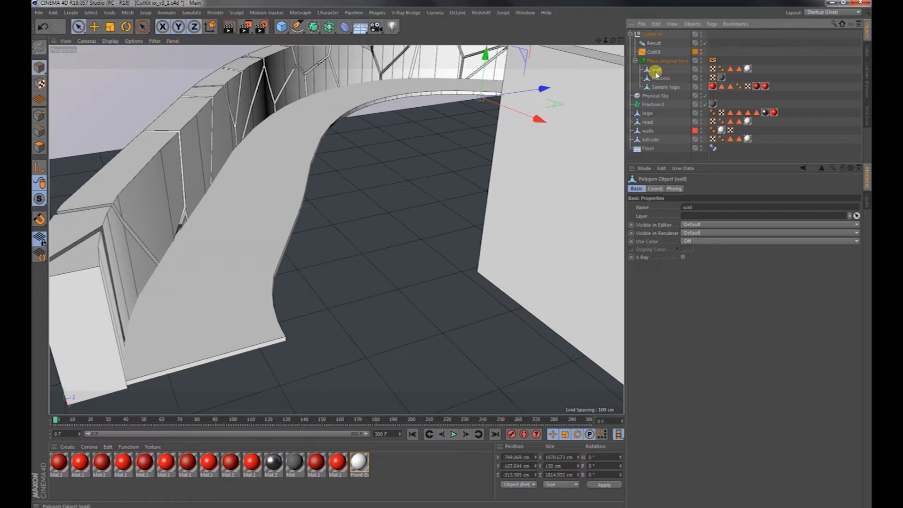
Set the CutKit's Cut thickness to 0.8 and Number of points to 1500 for the wall.
alt+drag(423, 210, 402, 240)
click(652, 52)
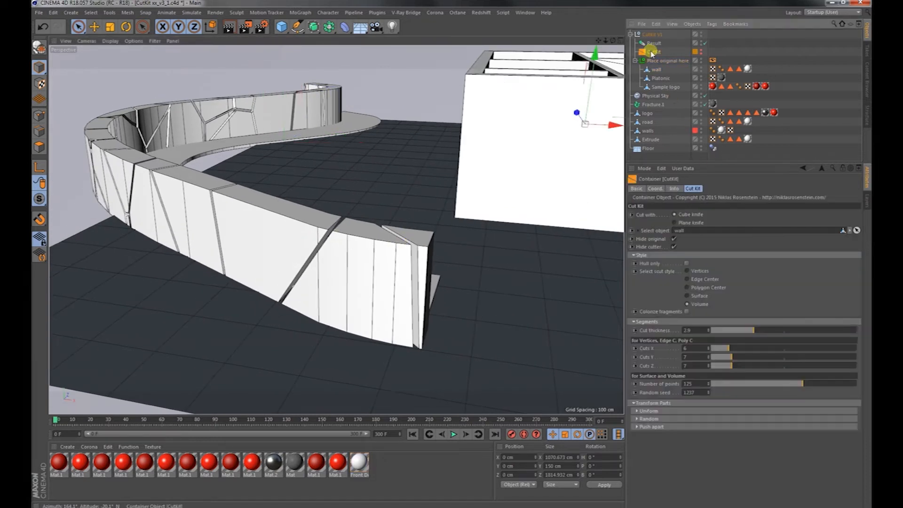
click(720, 330)
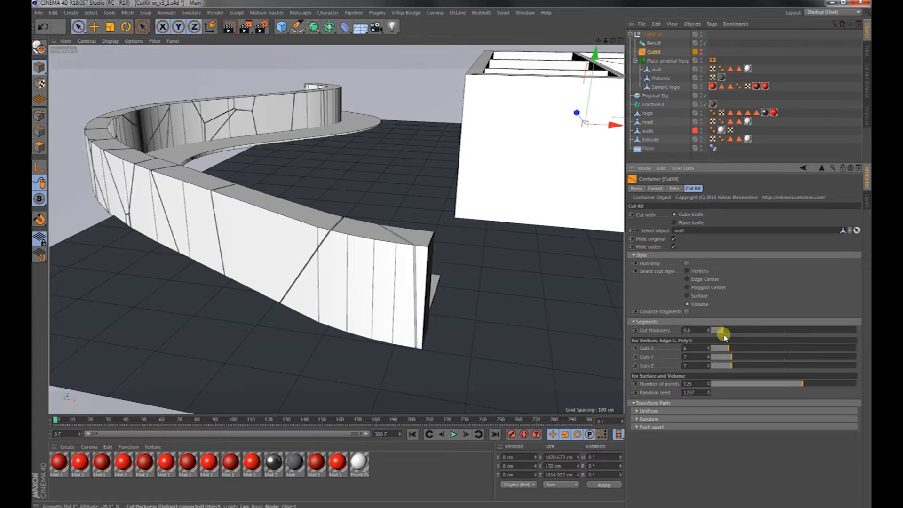
click(845, 383)
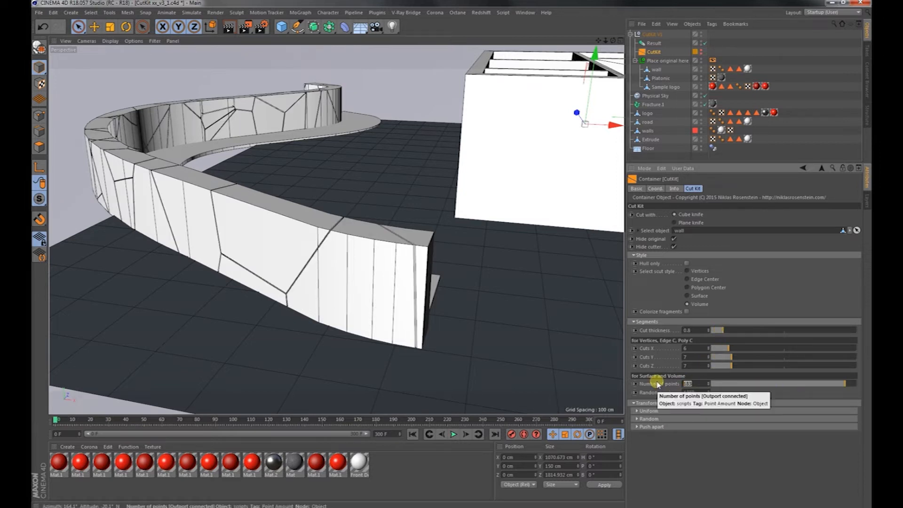
text(0)
key(Return)
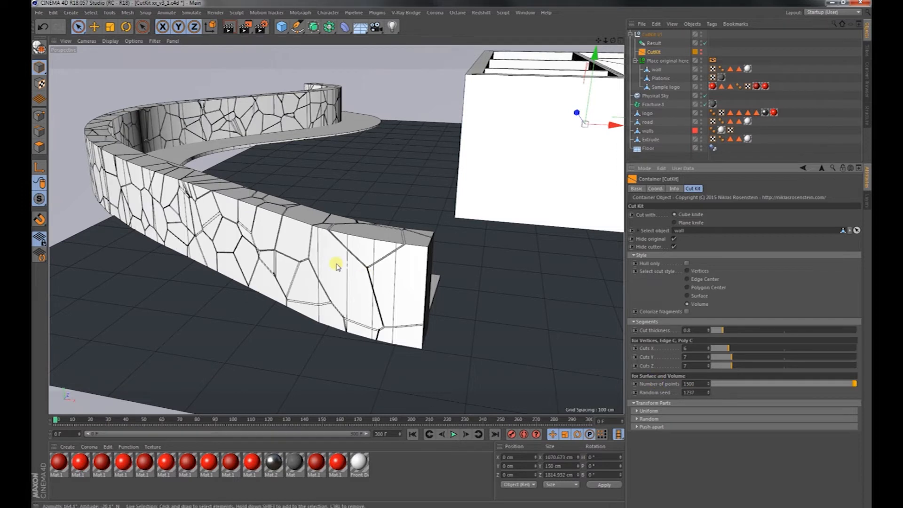
Expand the Random settings and set Position X, Y and Z to 1 and R.H, R.P and R.B to 1°.
alt+drag(343, 262, 363, 263)
alt+right_drag(363, 264, 438, 270)
alt+drag(438, 269, 441, 264)
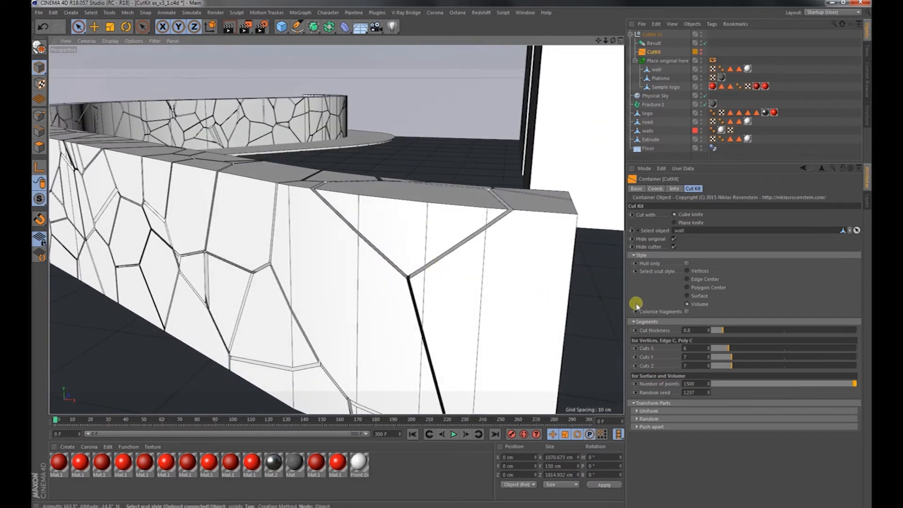
click(656, 418)
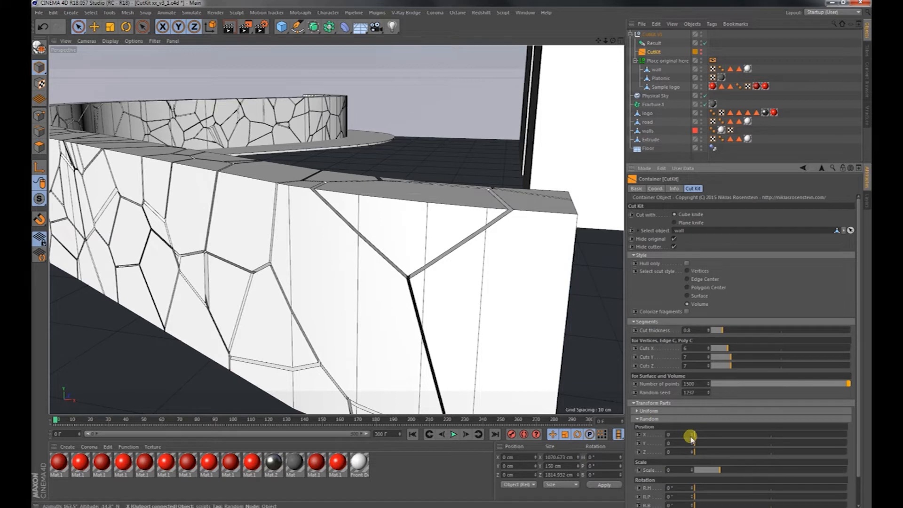
drag(698, 438, 696, 438)
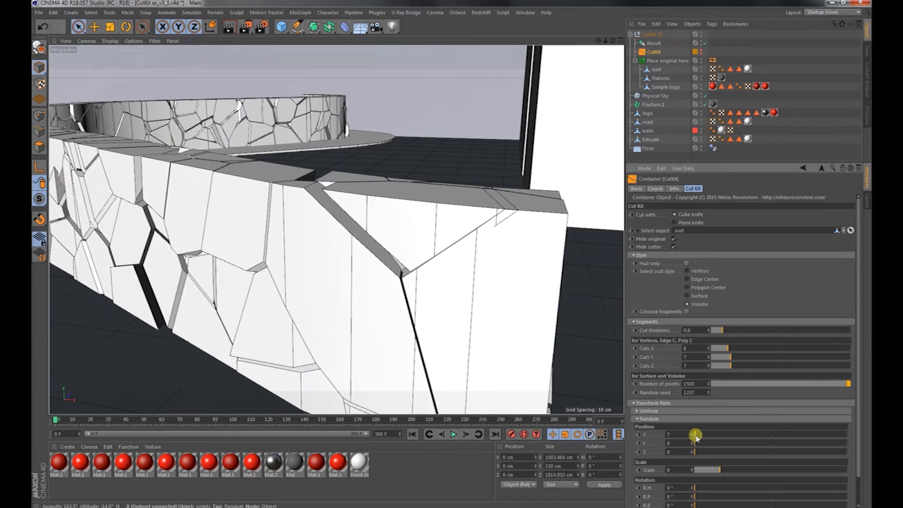
text(1)
text(1)
mouse_move(678, 443)
mouse_down()
mouse_move(660, 444)
mouse_move(667, 453)
mouse_up()
text(1)
drag(686, 487, 666, 498)
text(111)
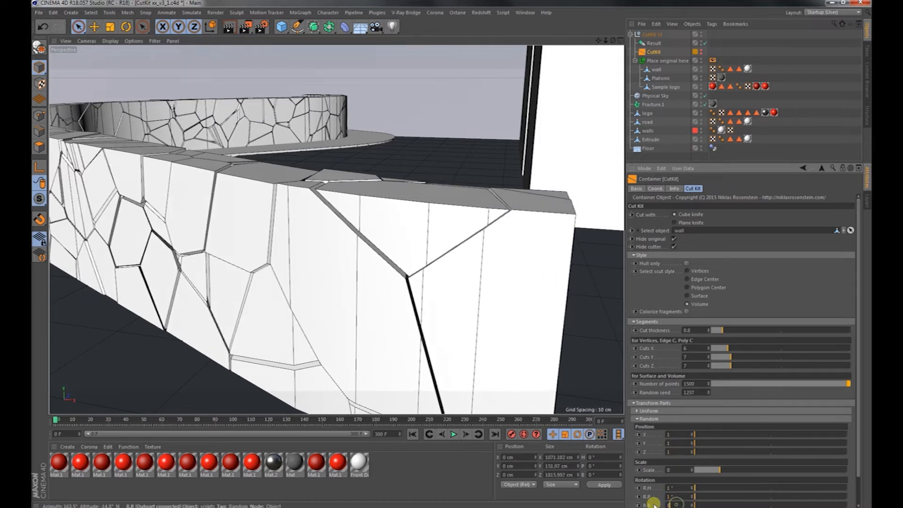
Turn on Colorize fragments to display the wall's pieces in different colours.
alt+drag(433, 248, 271, 162)
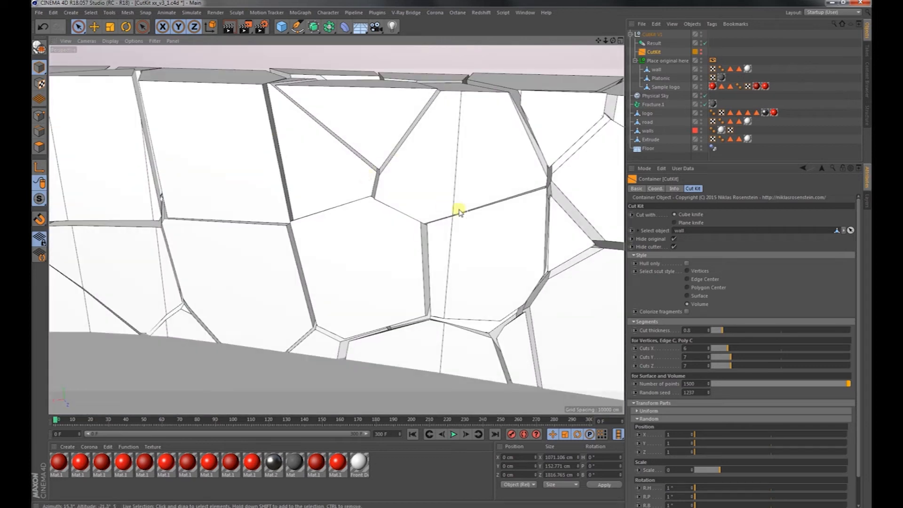
click(687, 312)
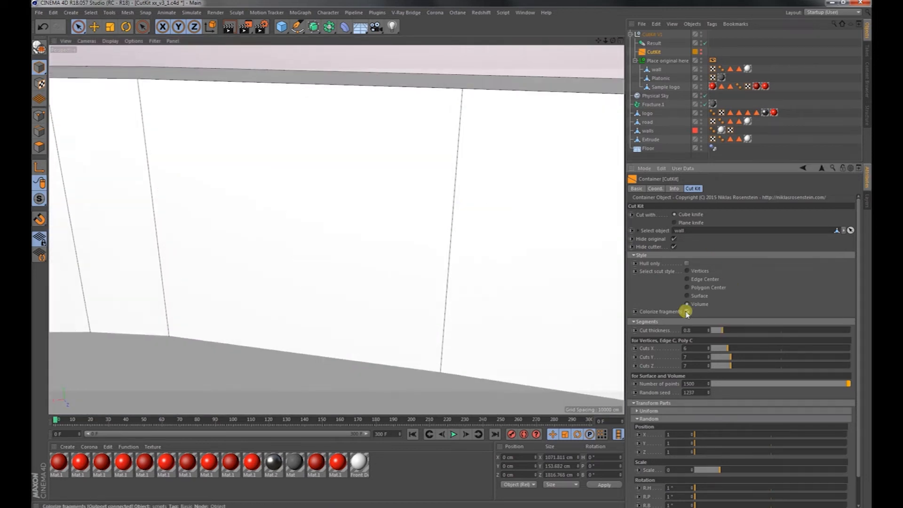
alt+drag(424, 262, 444, 230)
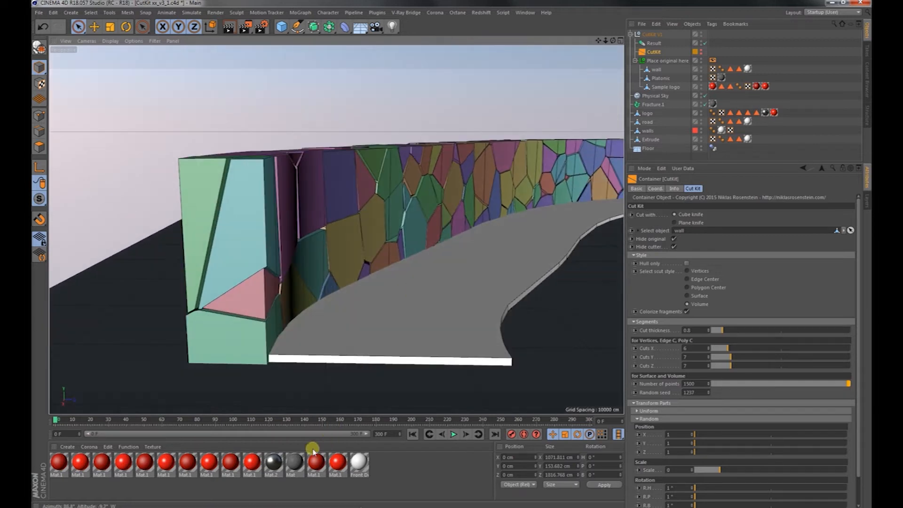
Examine the Variation shader in the Mat material's colour texture, including its gradient, and close the Material Editor.
double_click(297, 463)
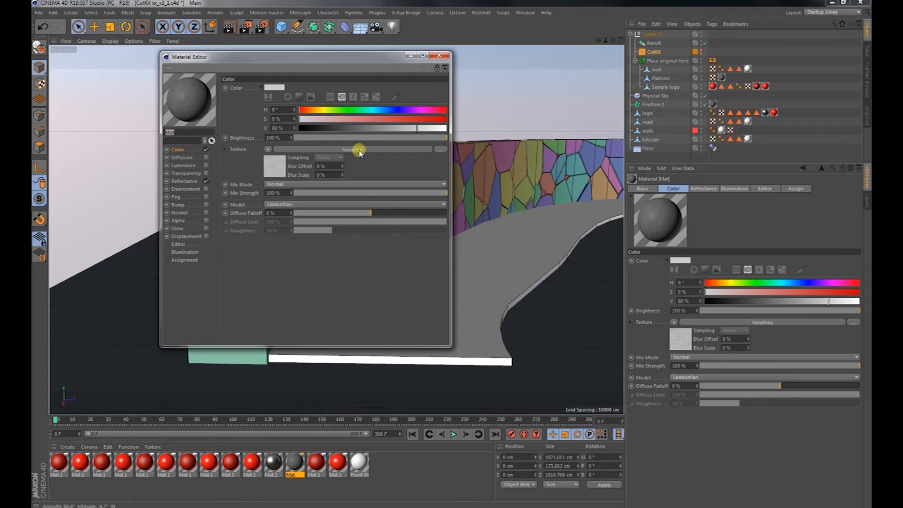
click(276, 168)
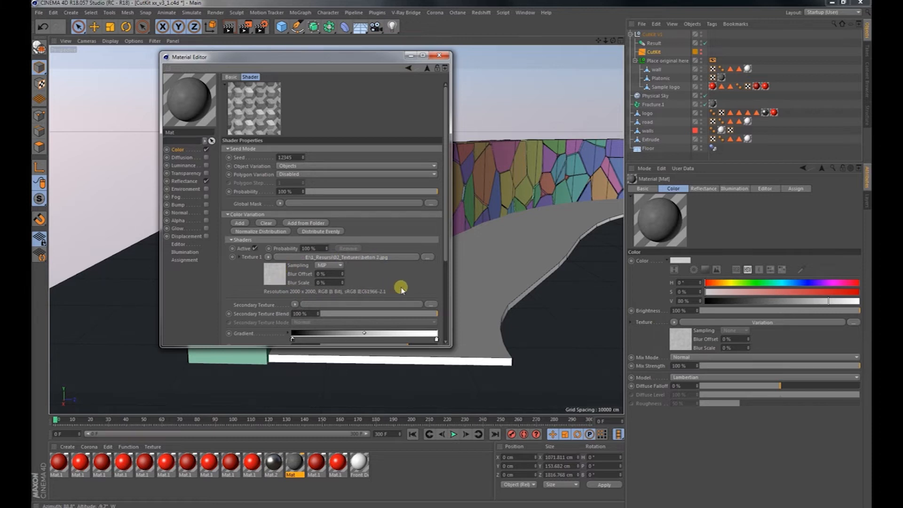
scroll(402, 289, down, 3)
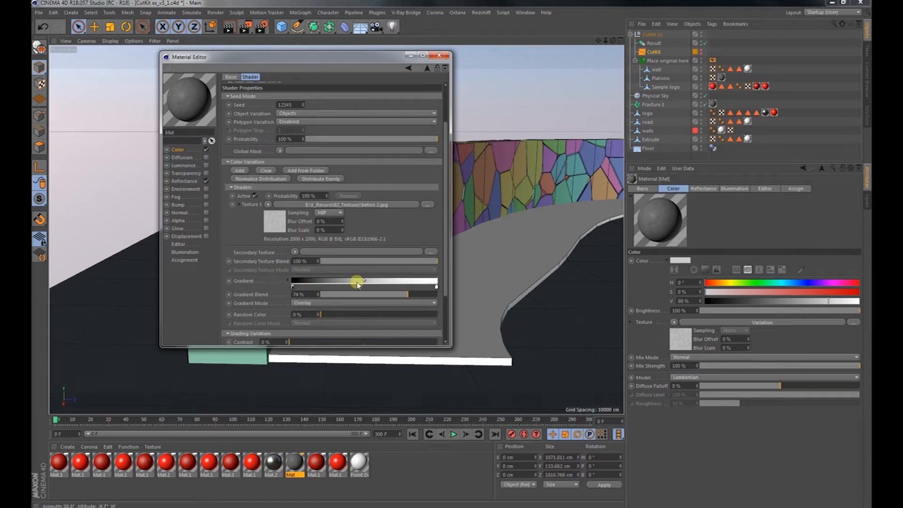
click(440, 56)
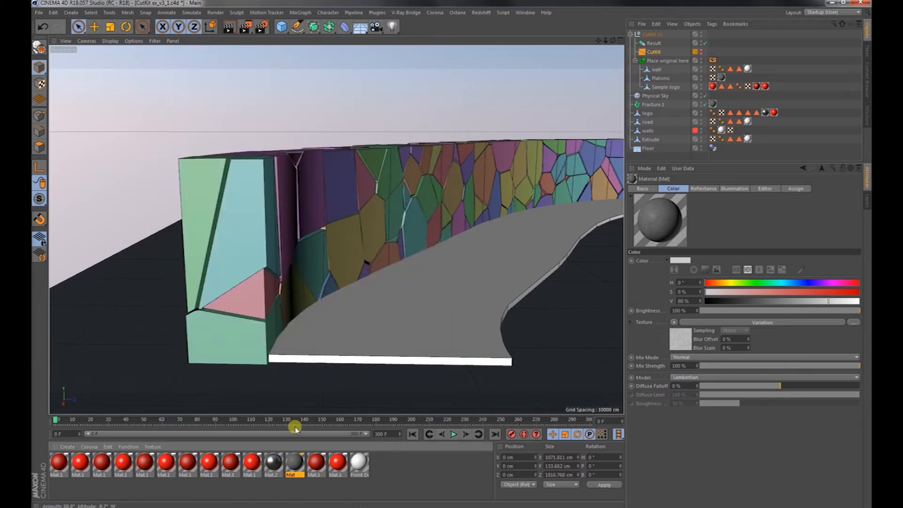
Apply the Mat material to the wall with Cubic projection, render the view to the Picture Viewer and close the render.
drag(295, 464, 656, 73)
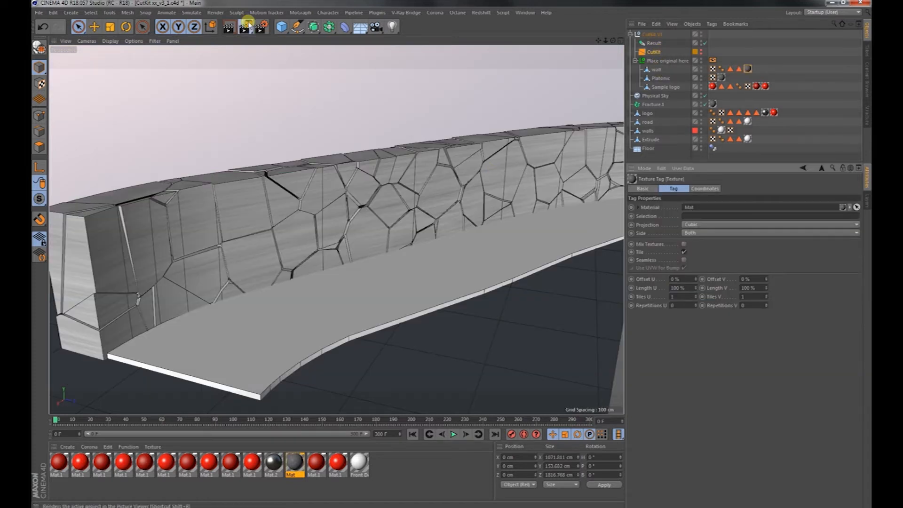
click(245, 27)
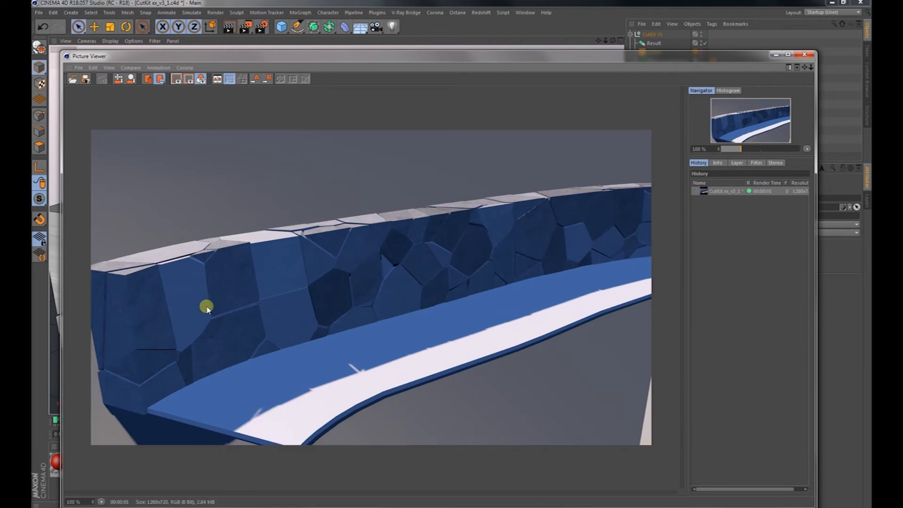
click(804, 56)
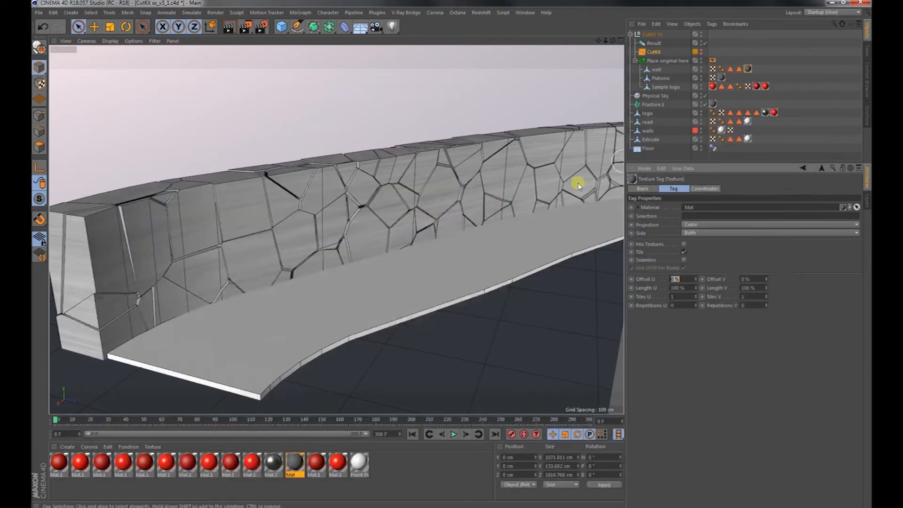
Render a close-up of the wall's outer face in the Picture Viewer, inspect it and close the render.
alt+drag(247, 250, 459, 236)
scroll(249, 253, up, 3)
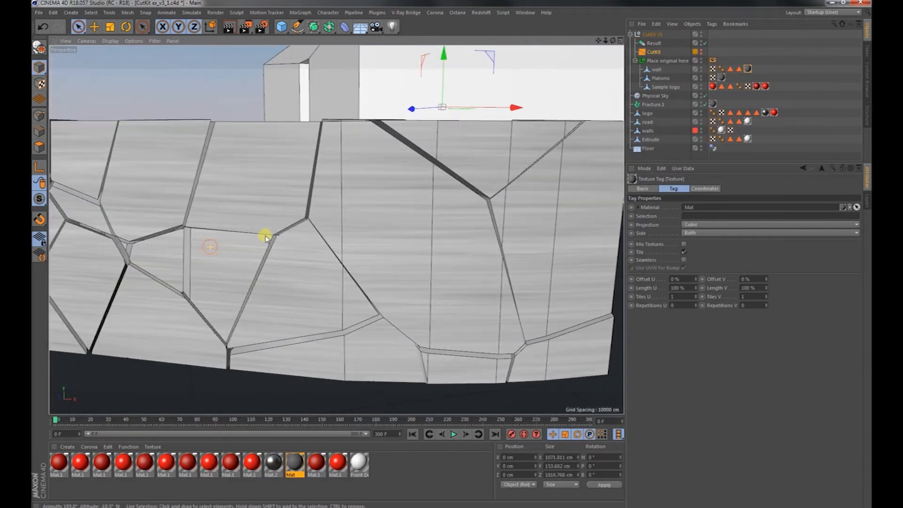
click(245, 27)
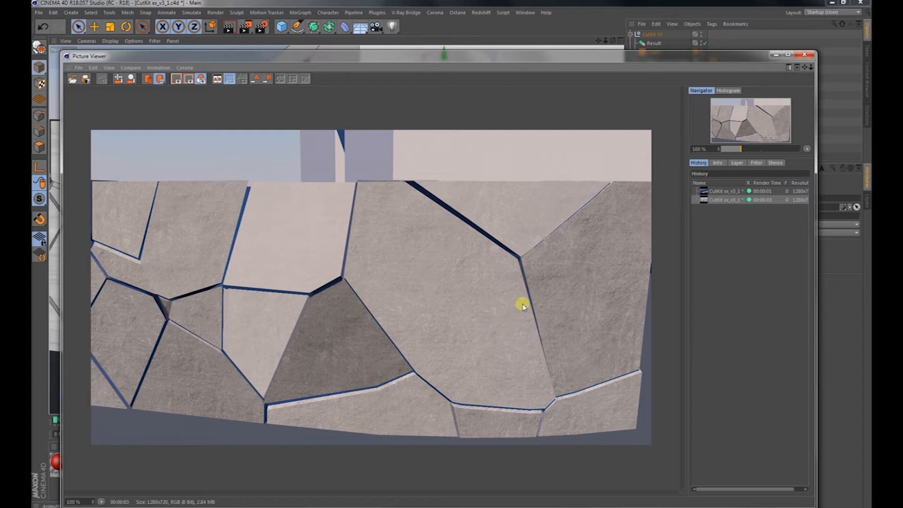
scroll(443, 255, down, 2)
click(805, 55)
Render a wider view of the whole curved wall in the Picture Viewer and close it.
alt+right_drag(431, 236, 303, 256)
alt+drag(293, 248, 393, 229)
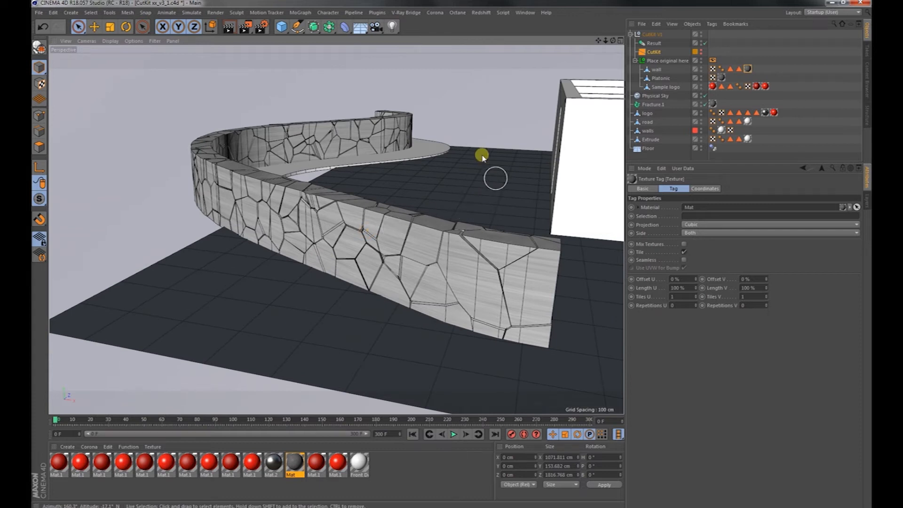
click(245, 27)
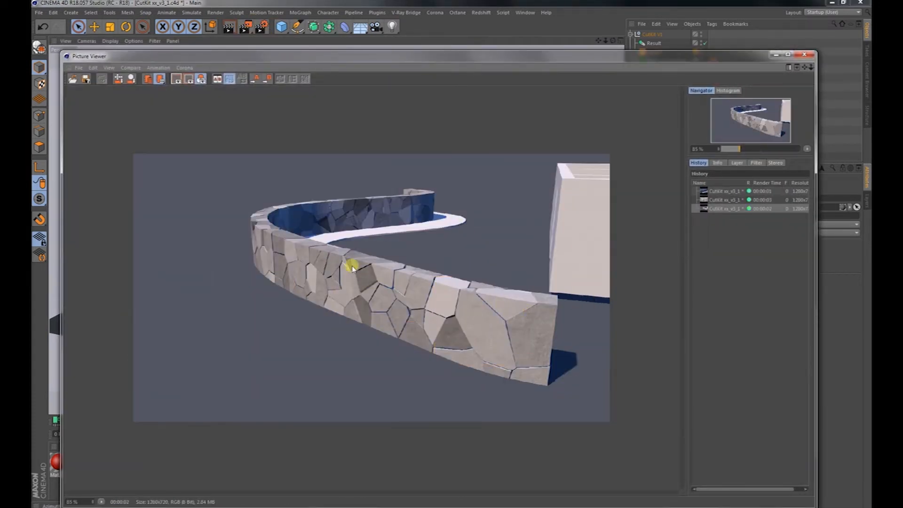
click(805, 56)
Collapse the existing CutKit V1 hierarchy and load a second CutKit V1 preset from the Content Browser.
mouse_move(433, 226)
alt+mouse_down()
mouse_move(368, 237)
mouse_move(489, 220)
mouse_move(324, 226)
alt+mouse_up()
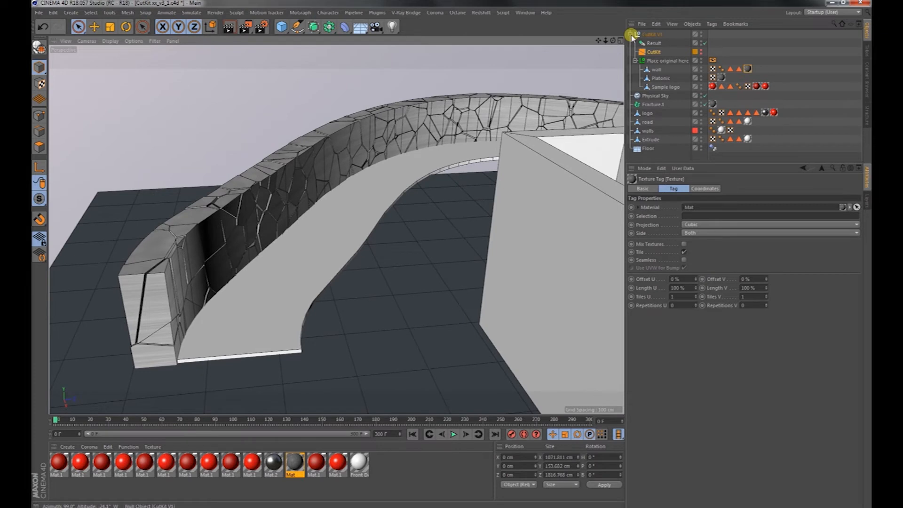
click(632, 35)
click(640, 133)
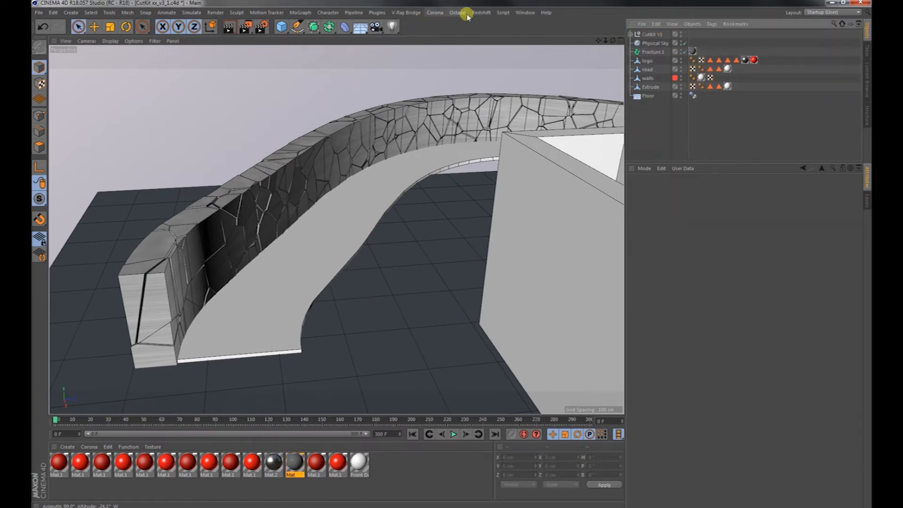
click(525, 13)
click(538, 62)
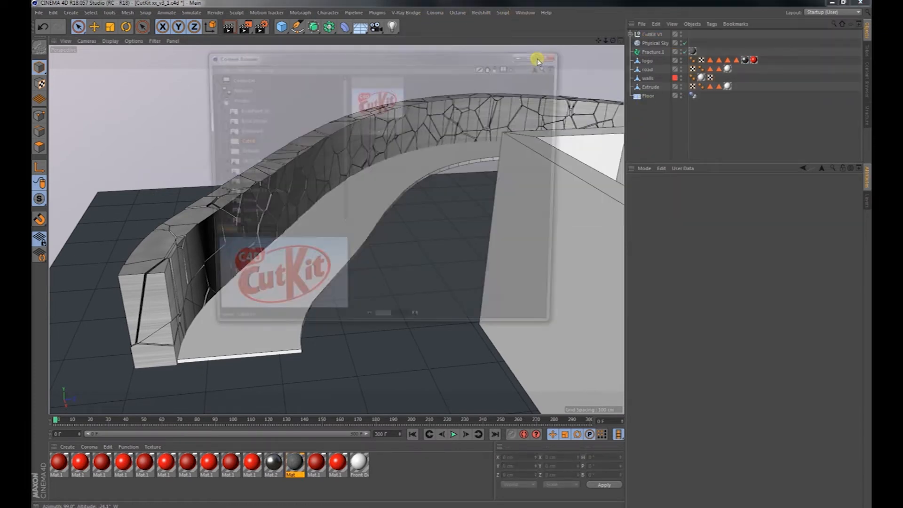
double_click(380, 116)
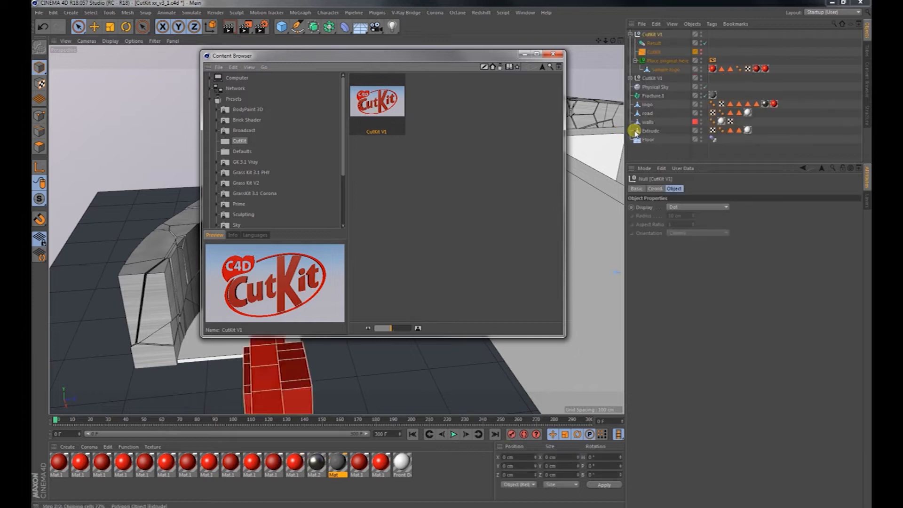
click(525, 55)
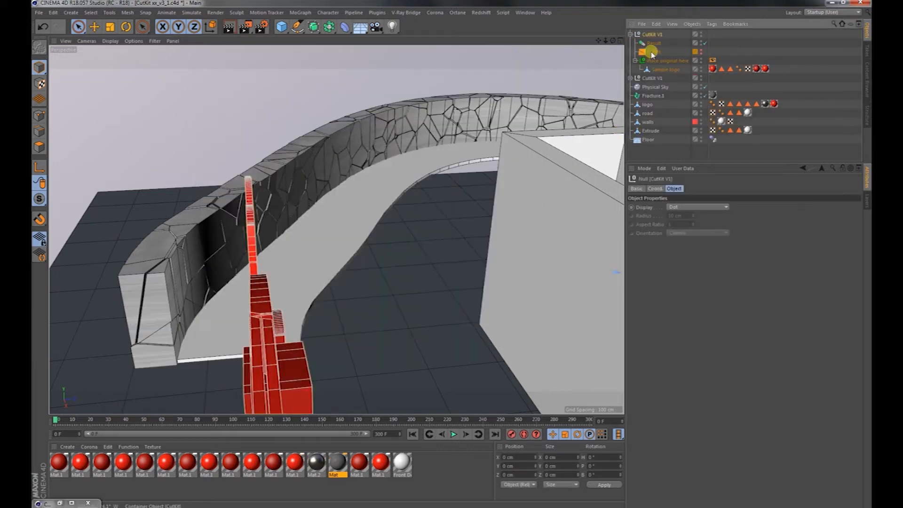
Assign the road as the new CutKit's object to cut and move it into its Place original here group.
click(652, 53)
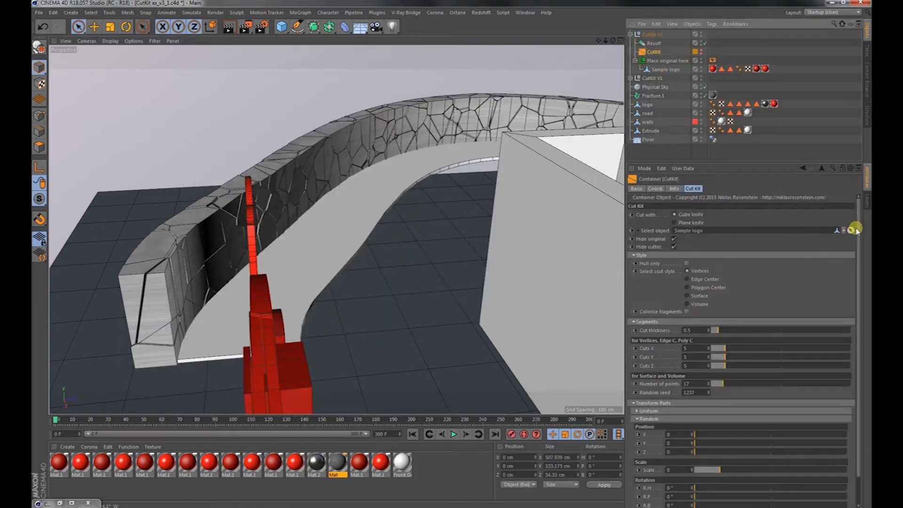
click(852, 230)
click(646, 113)
drag(651, 64, 652, 67)
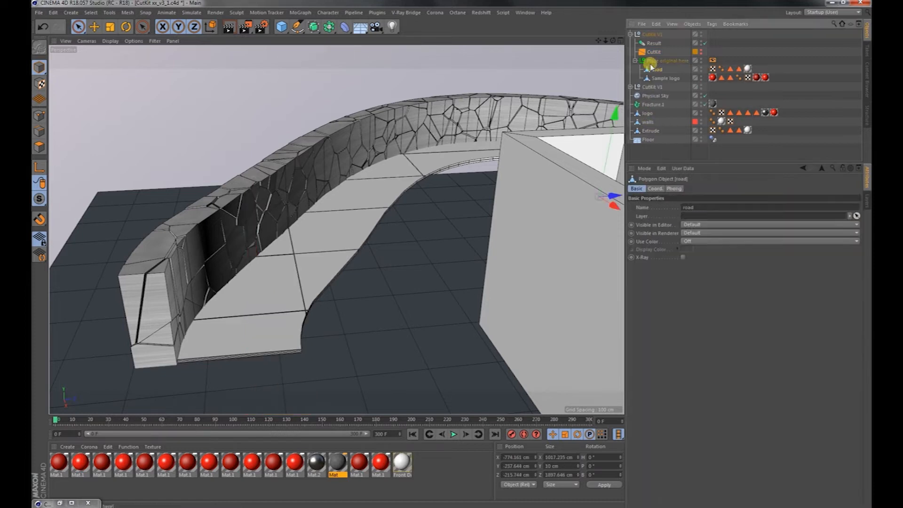
Set Cuts X, Cuts Y and Cuts Z to 17 in the road's CutKit settings.
scroll(301, 239, up, 6)
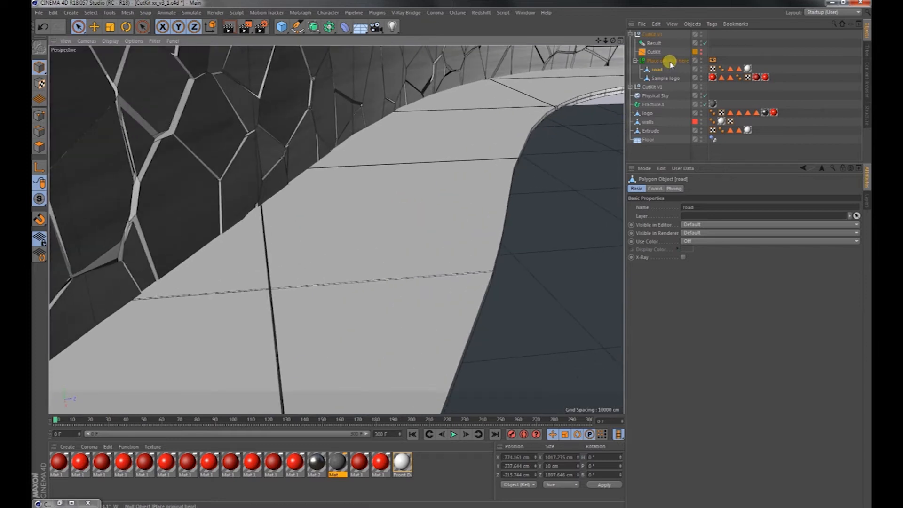
click(669, 62)
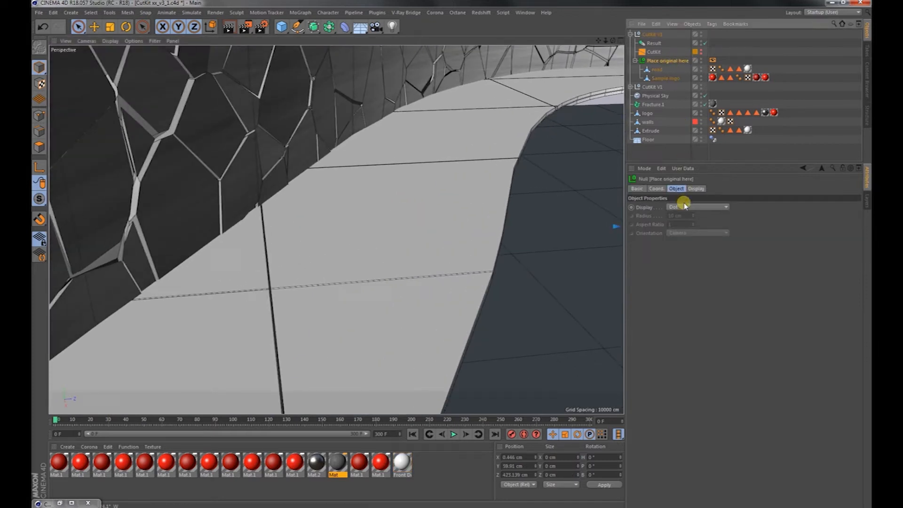
click(653, 53)
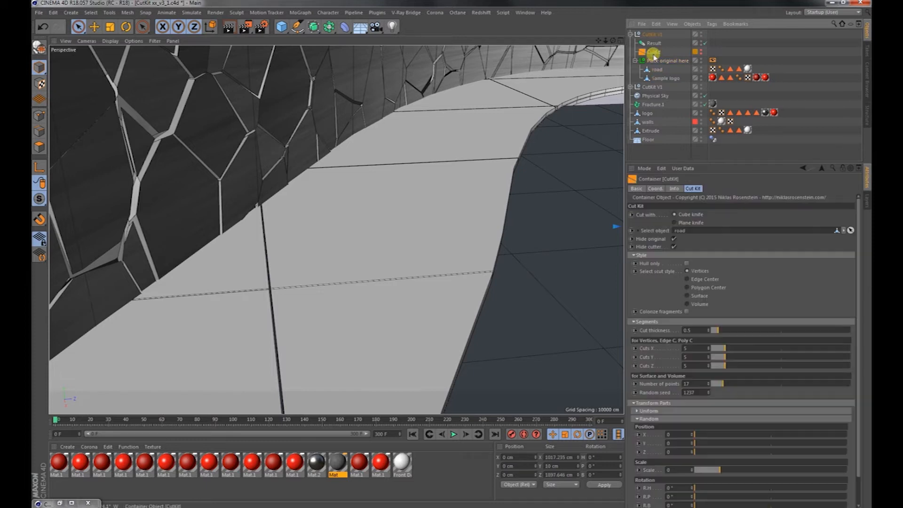
alt+right_drag(448, 246, 406, 255)
alt+drag(409, 254, 418, 243)
alt+middle_drag(418, 242, 429, 183)
alt+drag(412, 190, 403, 206)
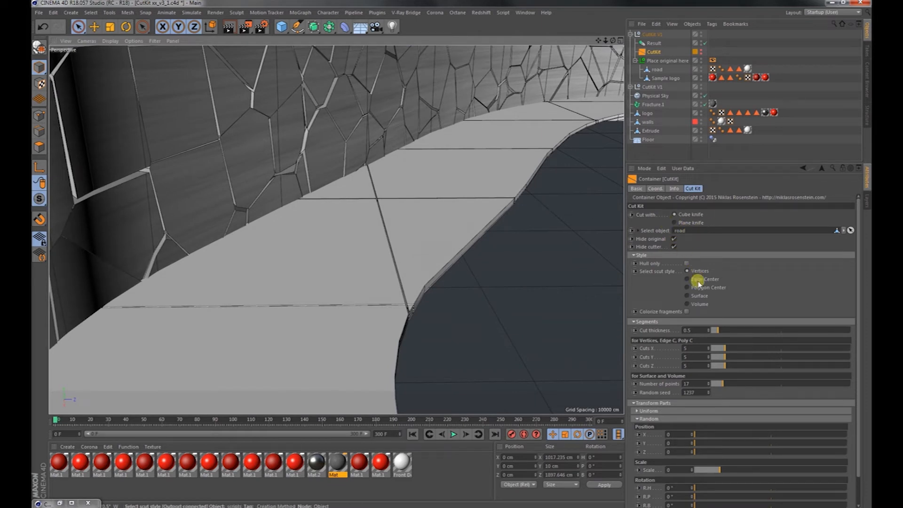
drag(727, 348, 759, 349)
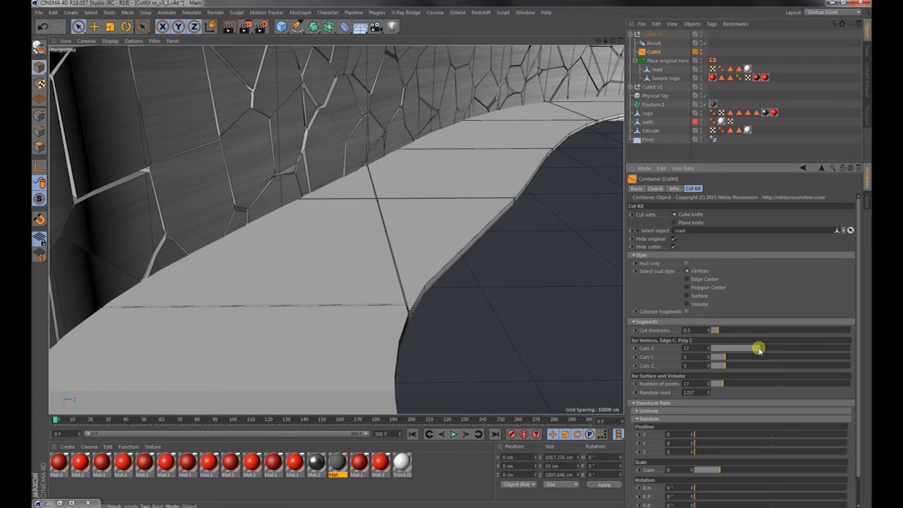
click(759, 357)
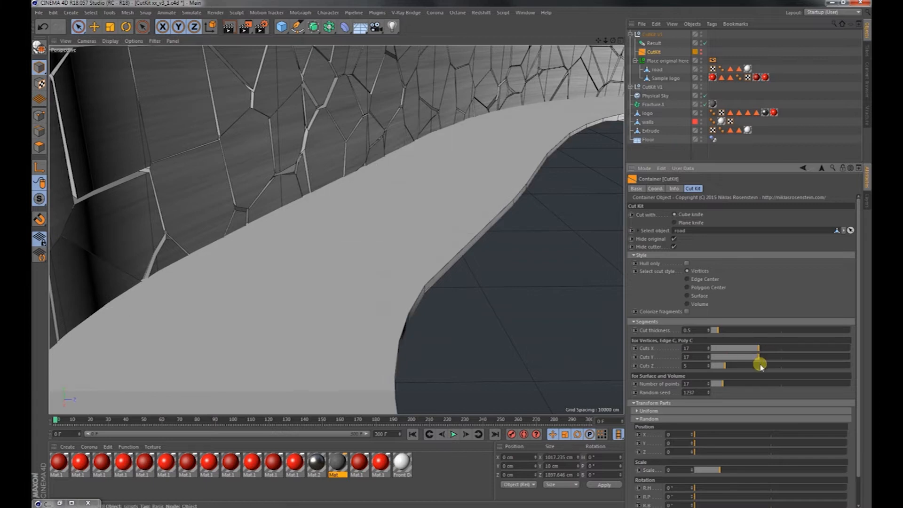
click(760, 365)
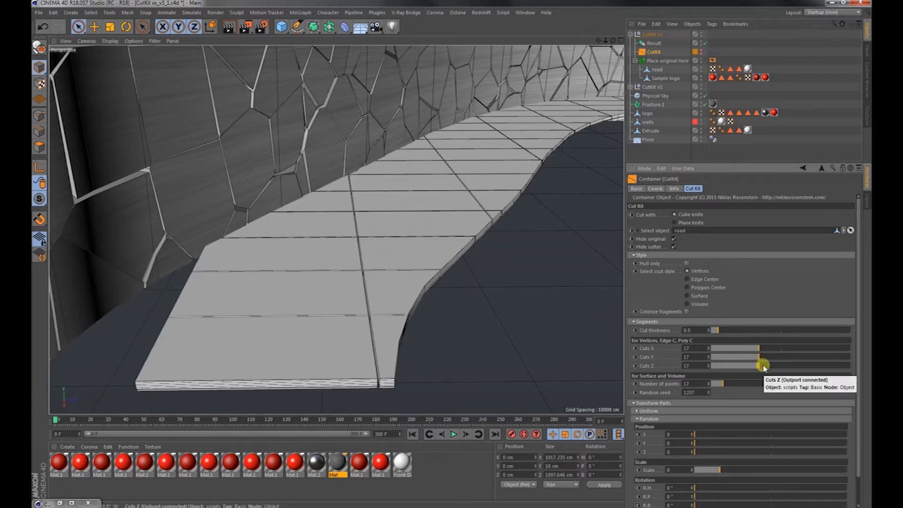
Switch the road's cutter to Plane knife and set Cuts X to 40, Cuts Y to 0 and Cuts Z to 39.
click(678, 222)
alt+right_drag(395, 302, 337, 316)
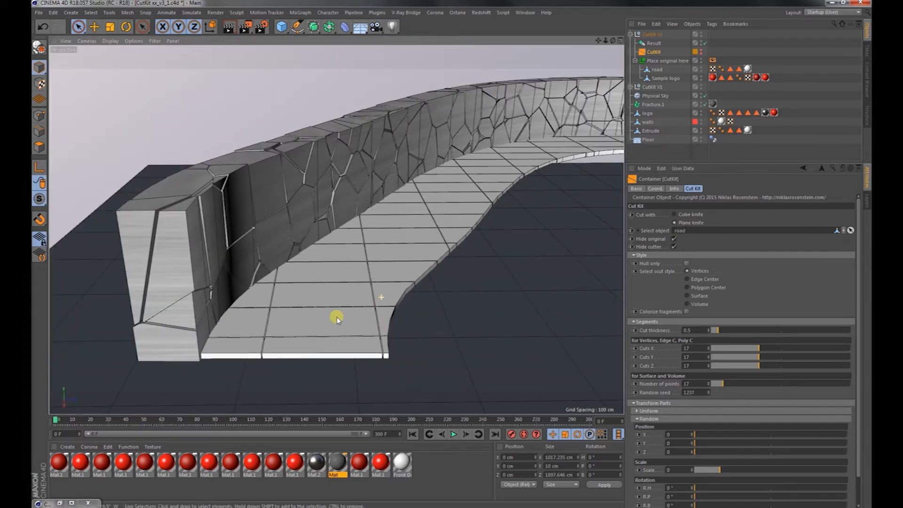
click(824, 349)
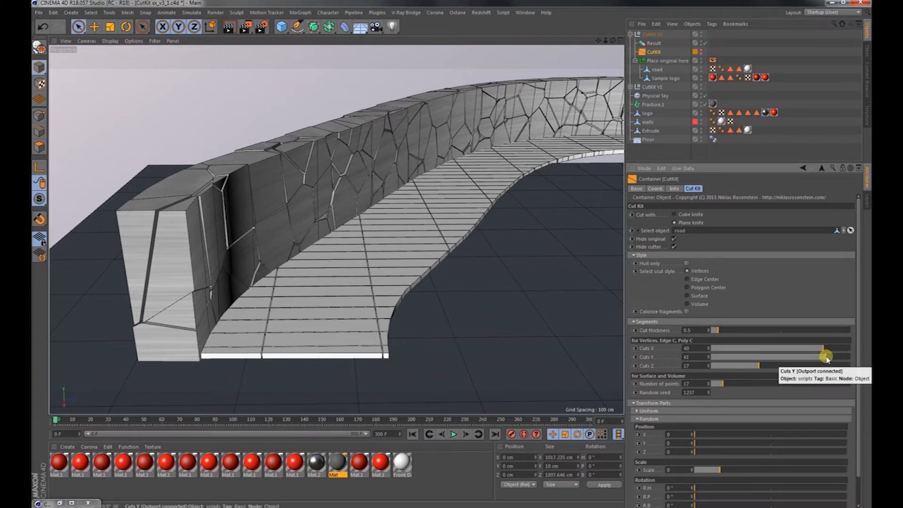
drag(749, 358, 679, 362)
click(822, 366)
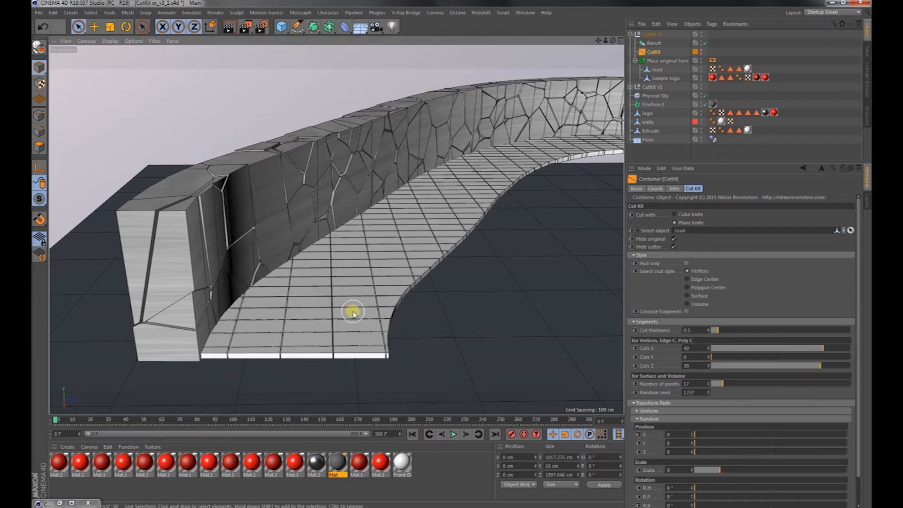
Set the random rotation of the road's fragments to 1° for R.H, R.P and R.B.
scroll(351, 310, up, 6)
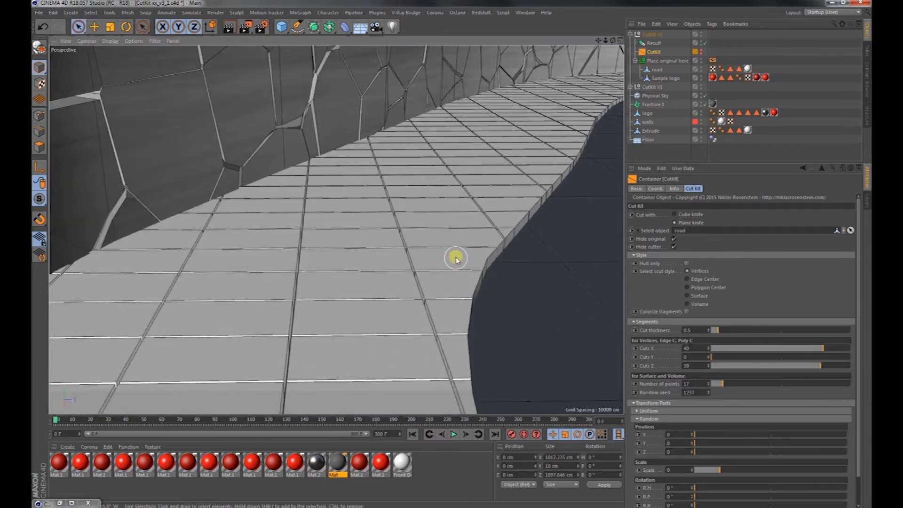
alt+drag(457, 258, 423, 272)
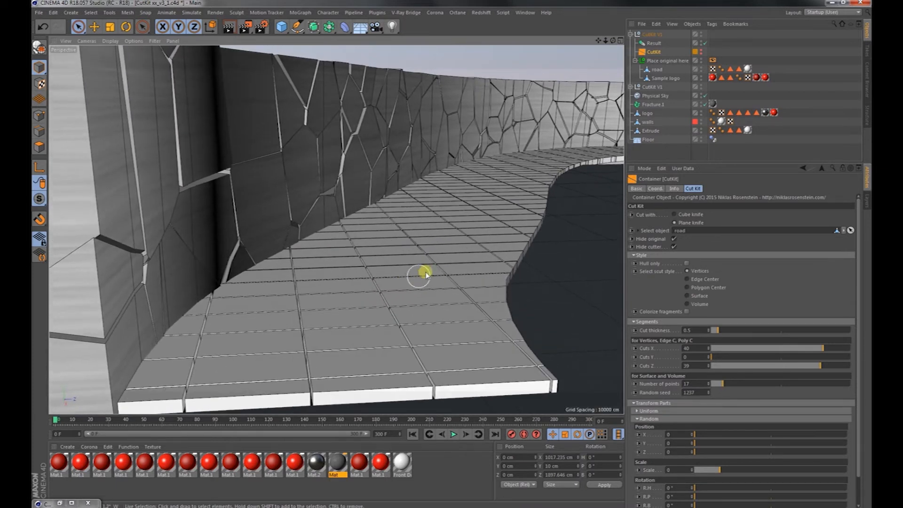
alt+drag(492, 182, 480, 190)
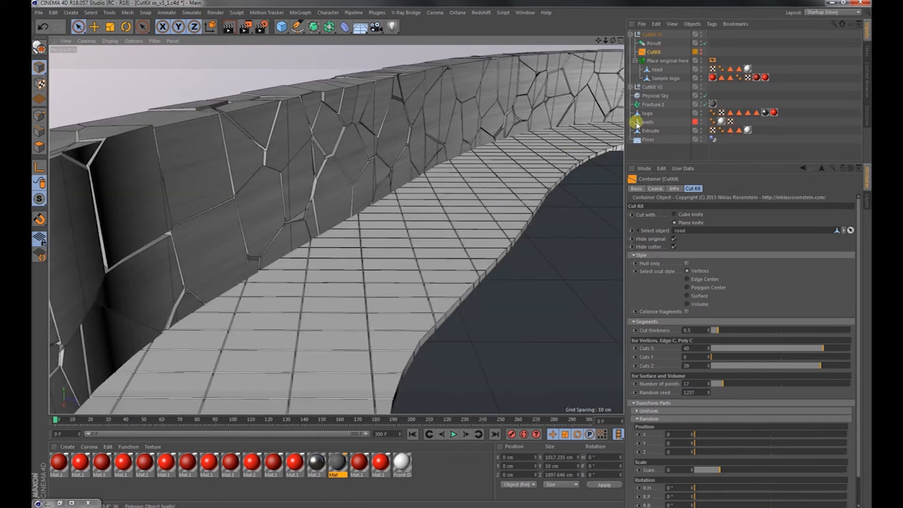
click(648, 54)
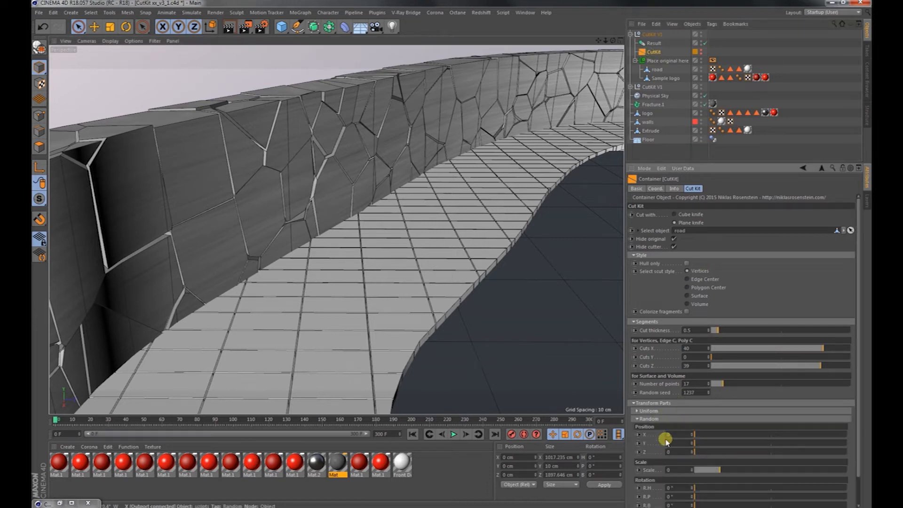
scroll(658, 445, down, 2)
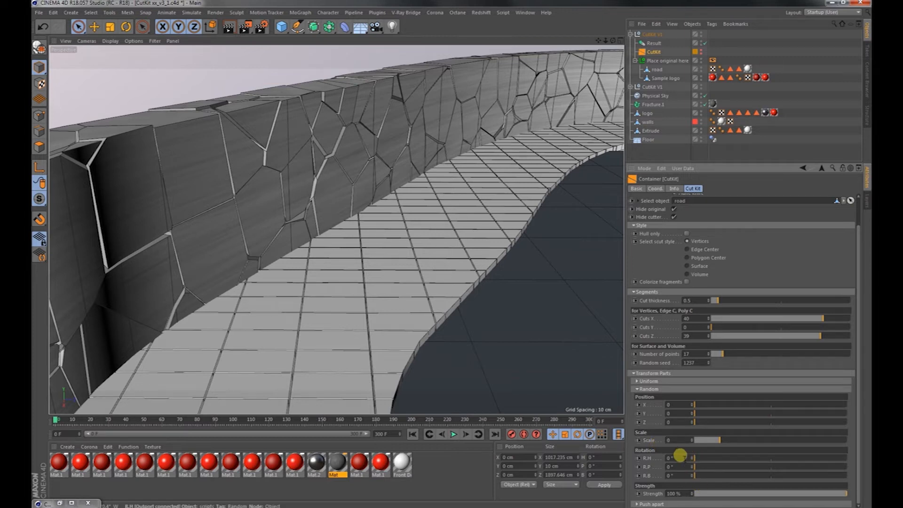
drag(675, 466, 648, 468)
text(11)
click(677, 406)
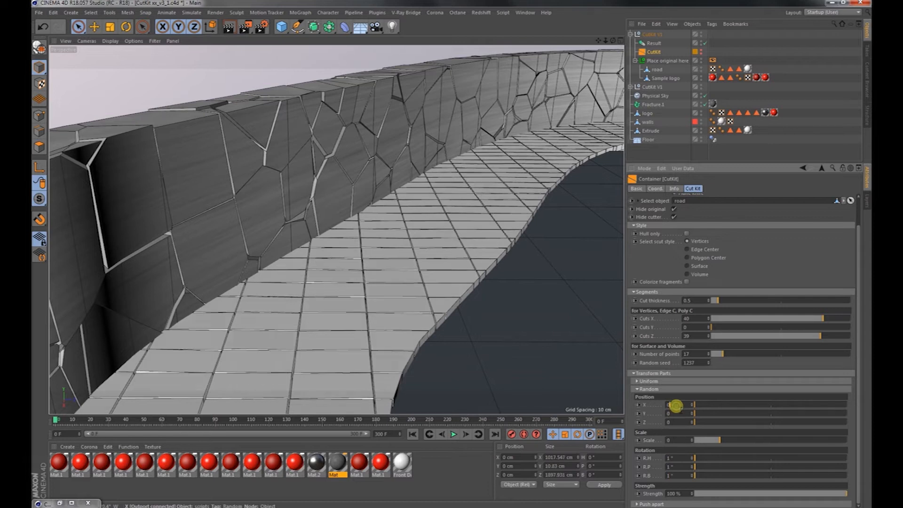
Replace the material in the road's texture tag with Mat and set its projection to Cubic.
alt+right_drag(319, 295, 431, 257)
alt+drag(431, 256, 361, 364)
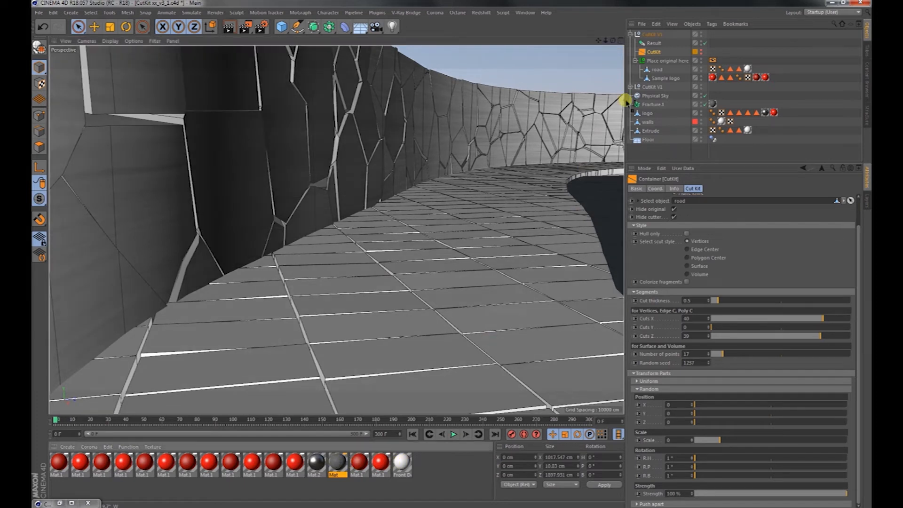
click(749, 69)
click(734, 224)
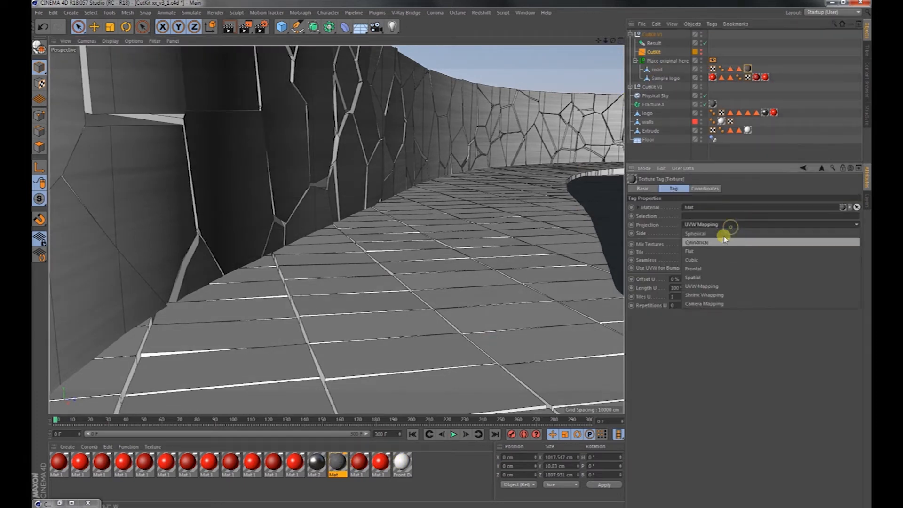
click(717, 262)
Render a close-up of the tiled road beside the wall in the Picture Viewer, inspect it and close the render.
alt+drag(514, 285, 461, 290)
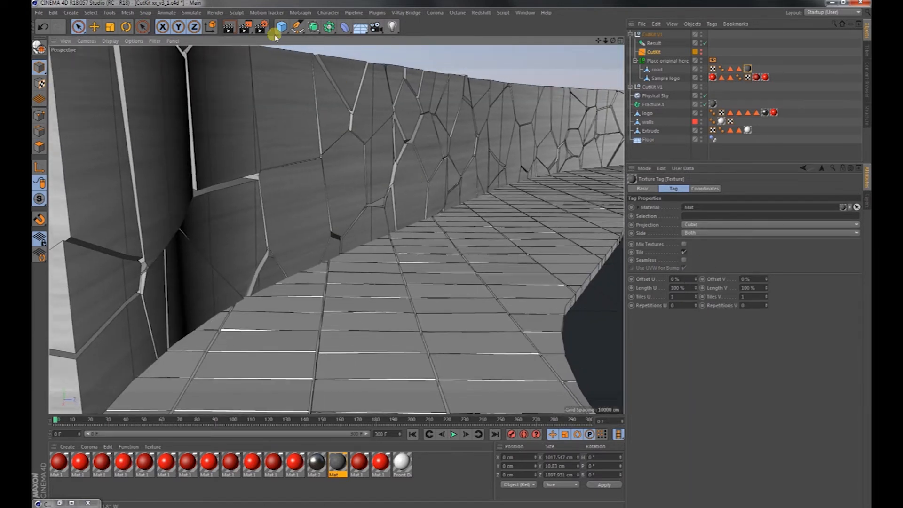
click(245, 26)
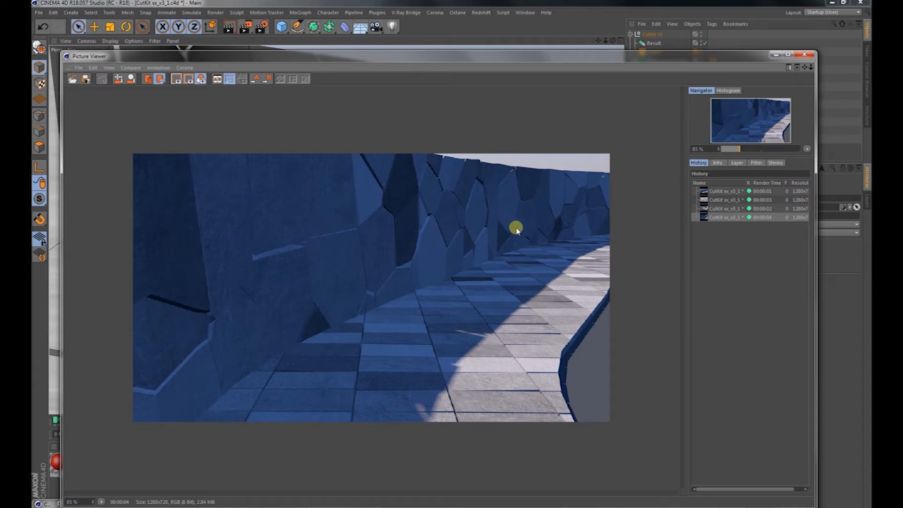
scroll(516, 229, down, 3)
scroll(456, 216, up, 3)
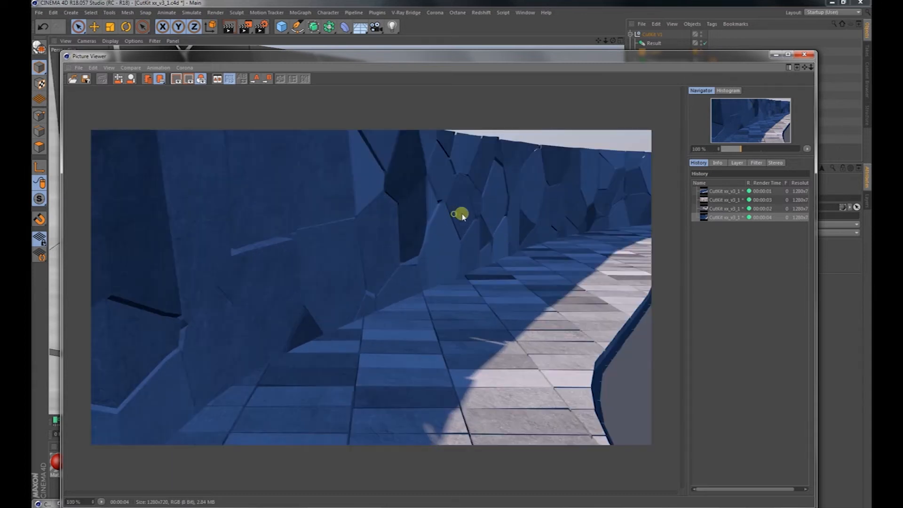
click(805, 56)
Render the whole curved wall and road from above in the Picture Viewer and close the render.
alt+right_drag(544, 211, 475, 229)
alt+middle_drag(510, 228, 502, 264)
alt+drag(513, 264, 642, 287)
alt+middle_drag(404, 139, 362, 313)
alt+right_drag(338, 206, 417, 179)
alt+middle_drag(459, 211, 497, 197)
alt+drag(497, 195, 333, 207)
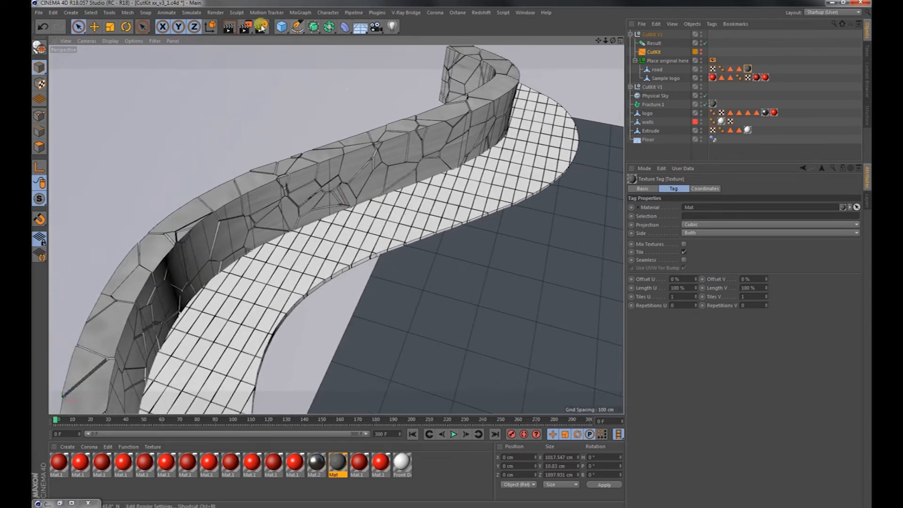
click(262, 30)
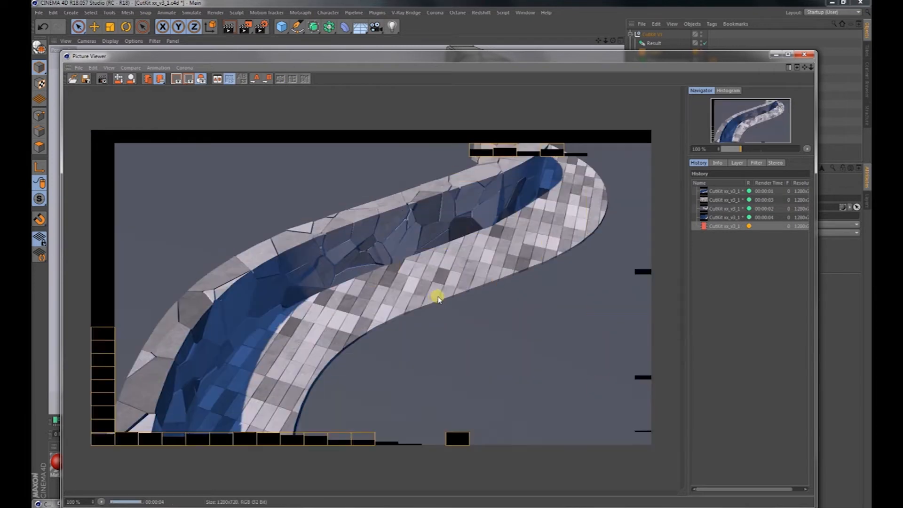
click(803, 56)
Bring the building walls into view and delete both CutKit V1 hierarchies from the scene.
alt+right_drag(370, 297, 410, 288)
alt+drag(408, 286, 466, 270)
alt+right_drag(464, 273, 316, 291)
alt+middle_drag(459, 280, 222, 255)
alt+middle_drag(418, 276, 364, 297)
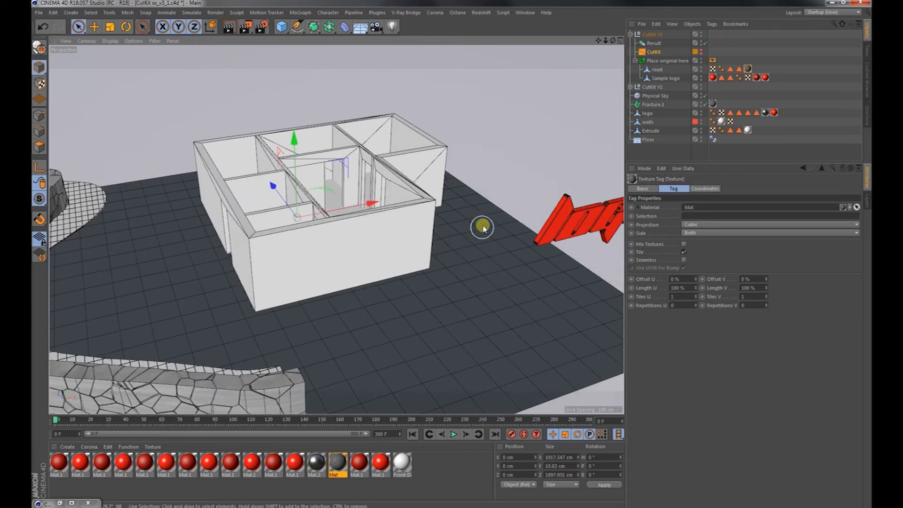
alt+right_drag(311, 236, 361, 229)
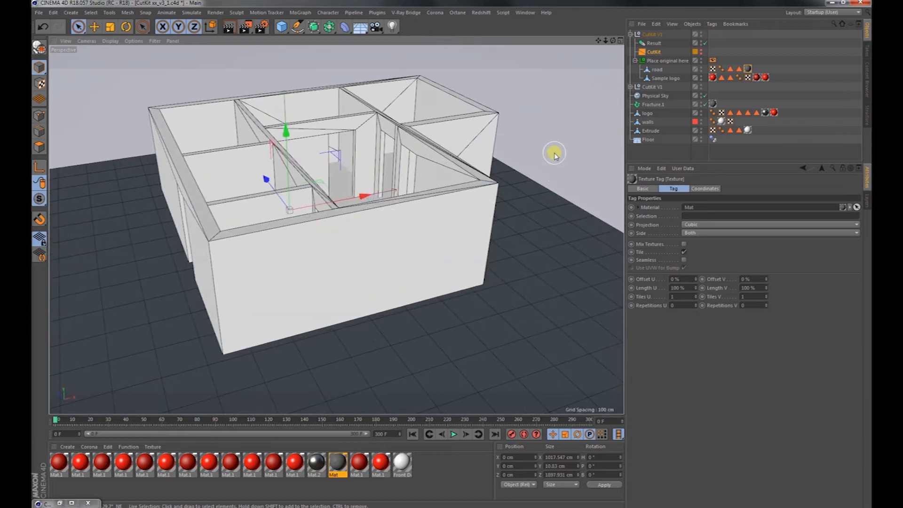
click(654, 96)
click(632, 35)
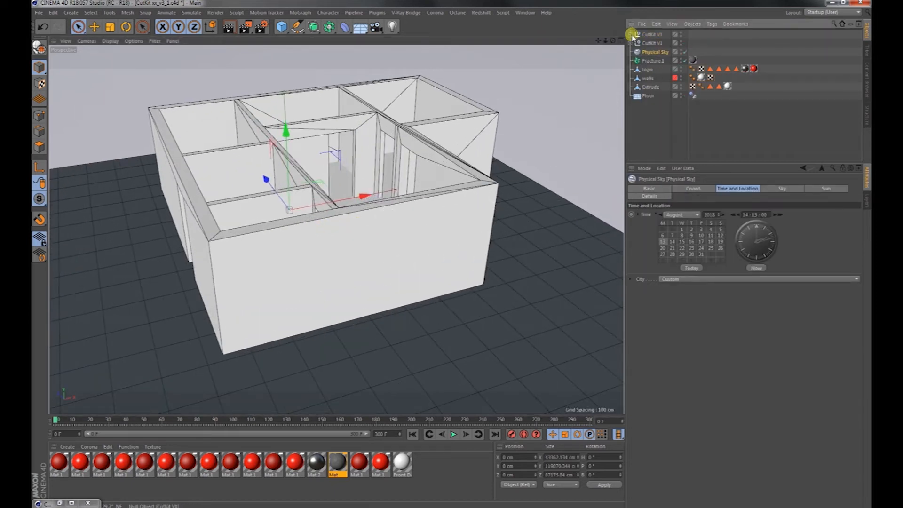
click(648, 36)
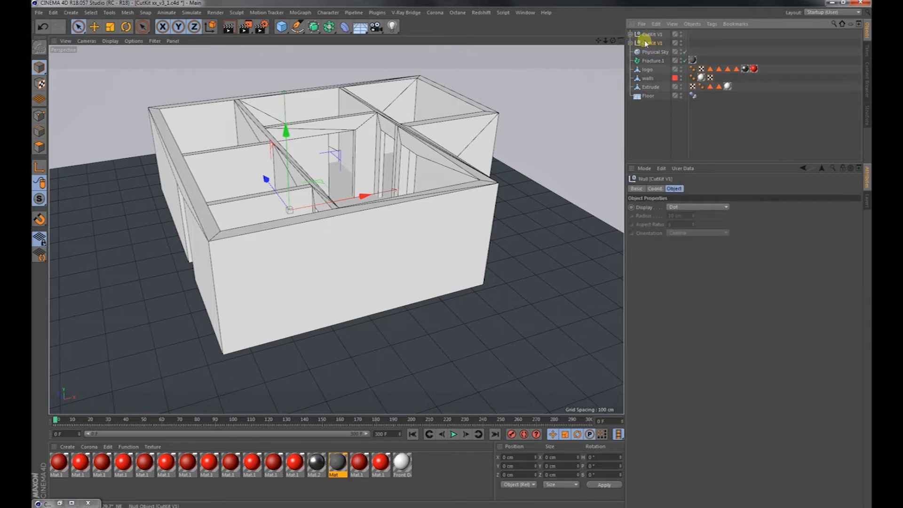
shift+click(649, 36)
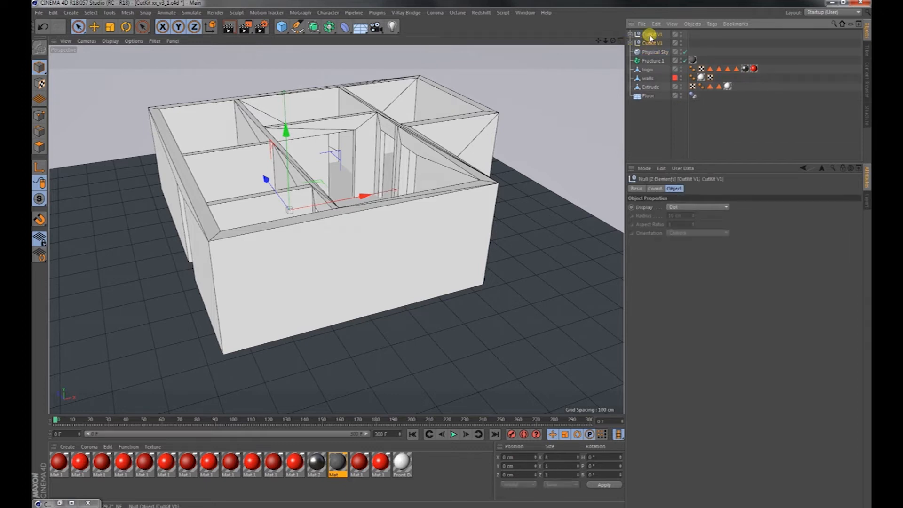
key(Delete)
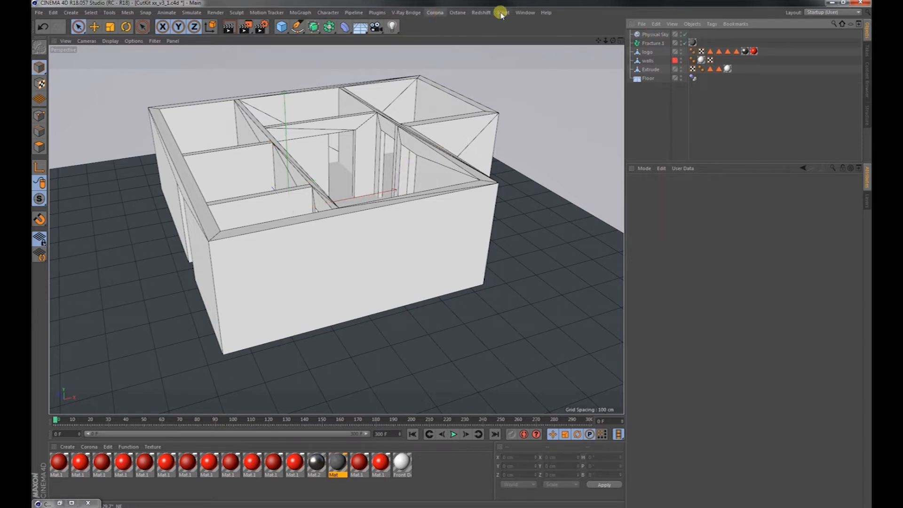
Load a fresh CutKit V1 preset into the scene from the Content Browser and minimize the browser.
click(525, 12)
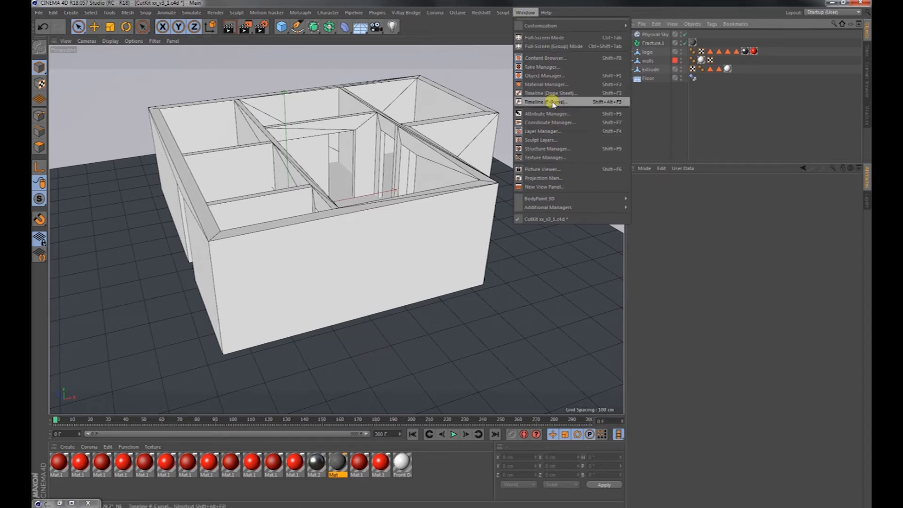
click(542, 57)
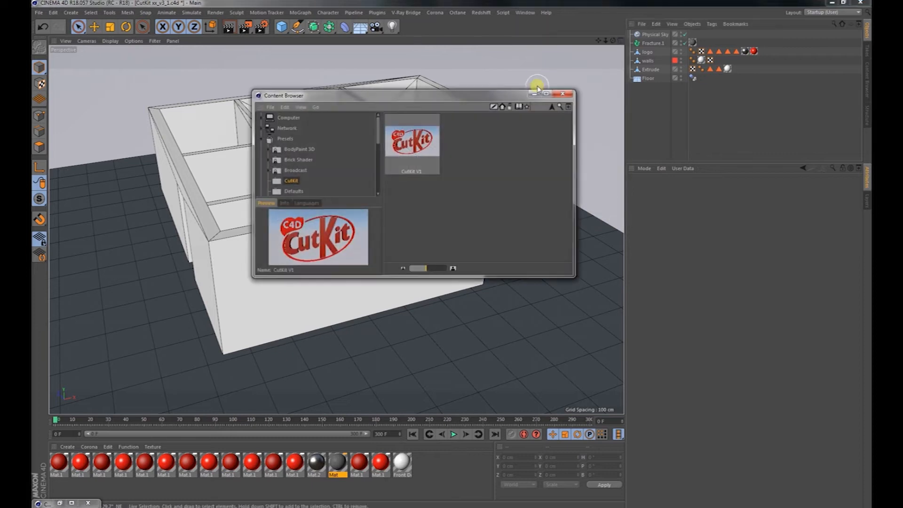
drag(411, 141, 652, 121)
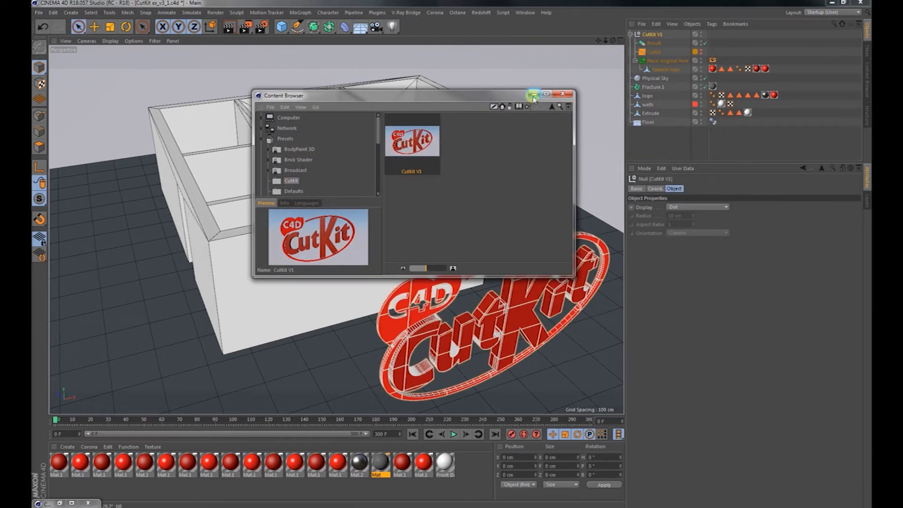
click(533, 94)
Assign the walls object as the new CutKit's object to cut and move it into the Place original here group.
click(654, 52)
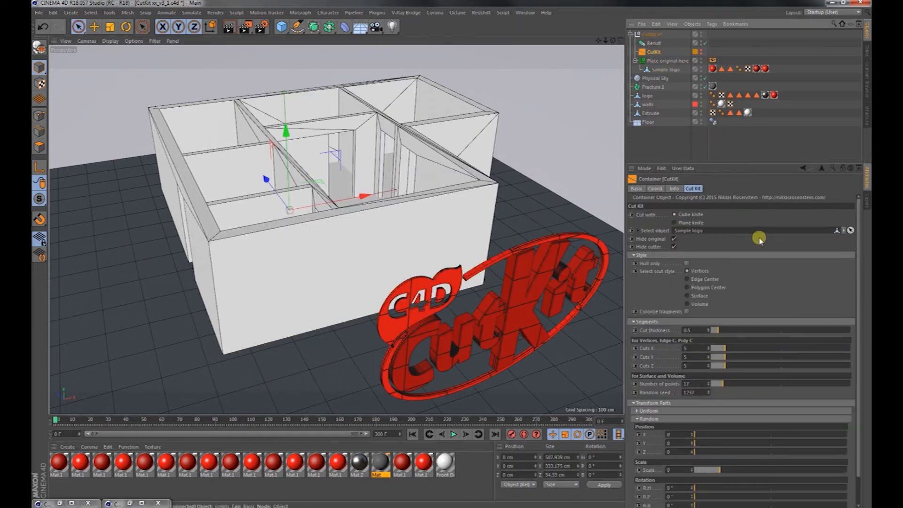
click(851, 230)
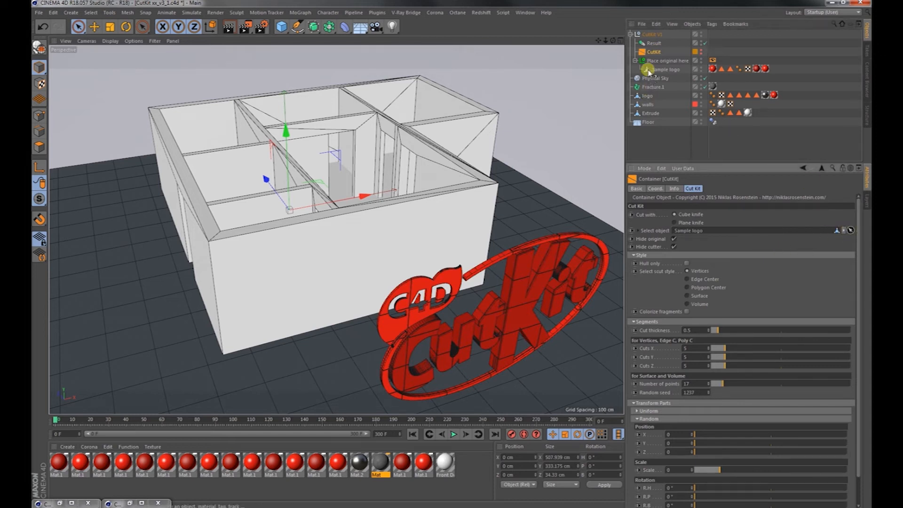
click(648, 105)
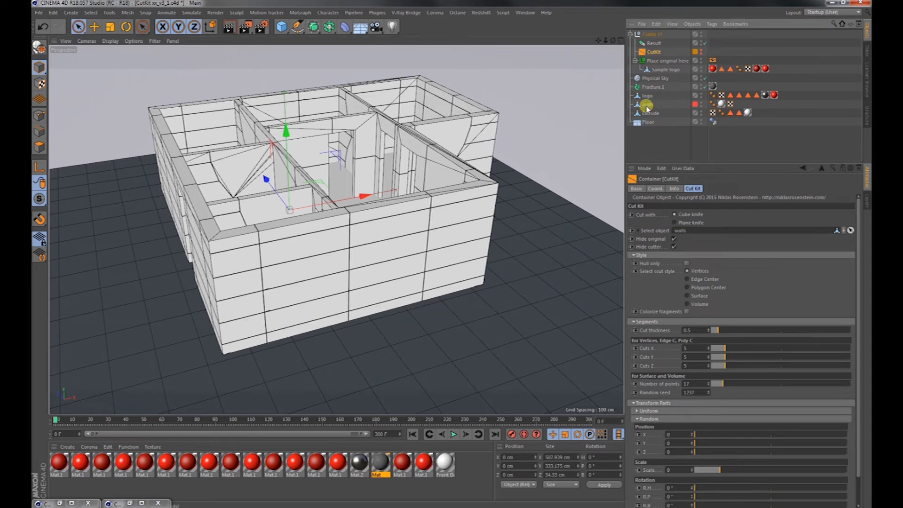
drag(656, 63, 657, 65)
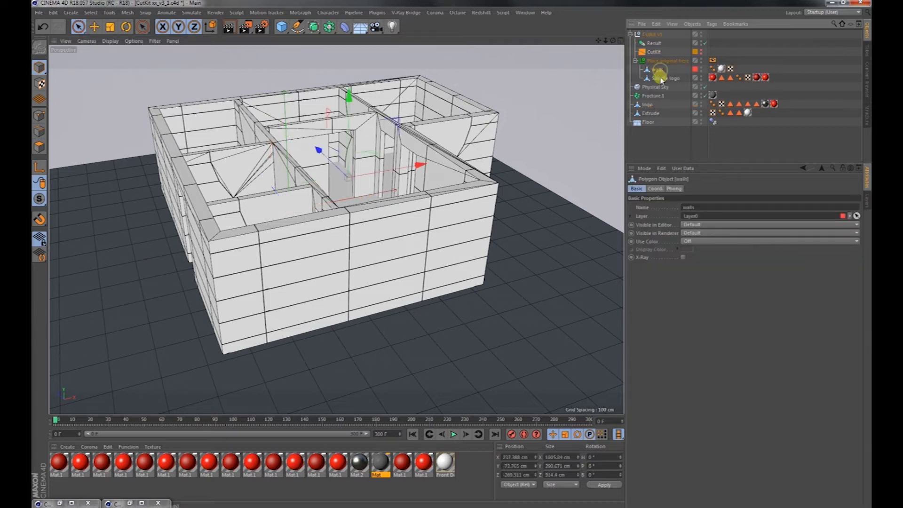
Set the CutKit's cut style to Volume for the building walls.
click(654, 52)
alt+right_drag(276, 289, 318, 272)
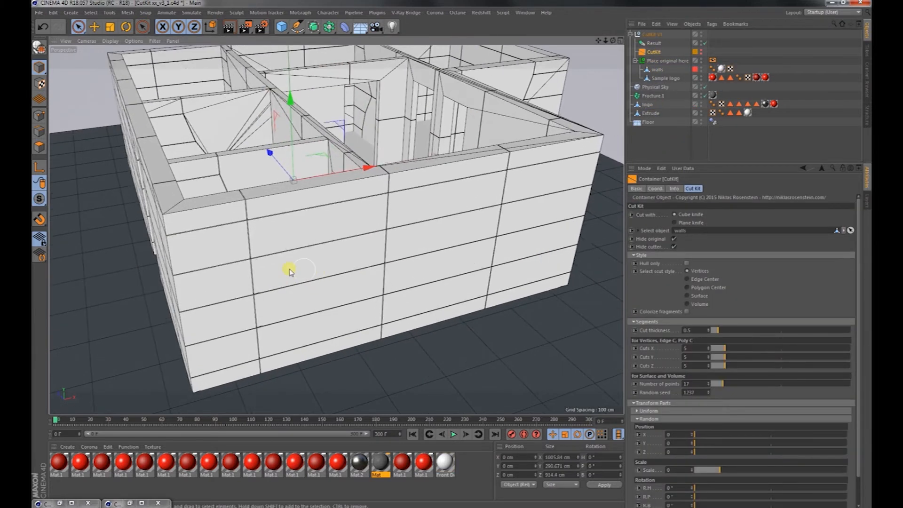
alt+drag(284, 256, 316, 240)
alt+right_drag(317, 240, 273, 261)
alt+drag(273, 262, 405, 174)
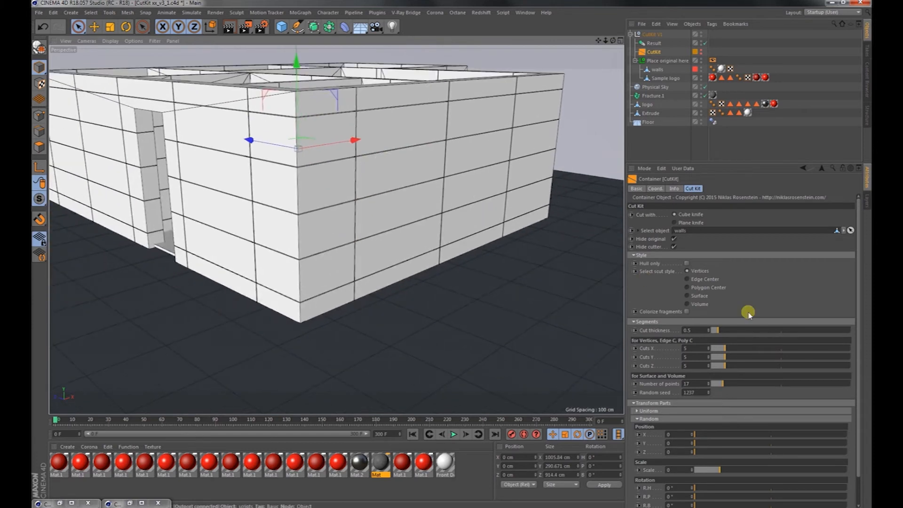
click(698, 303)
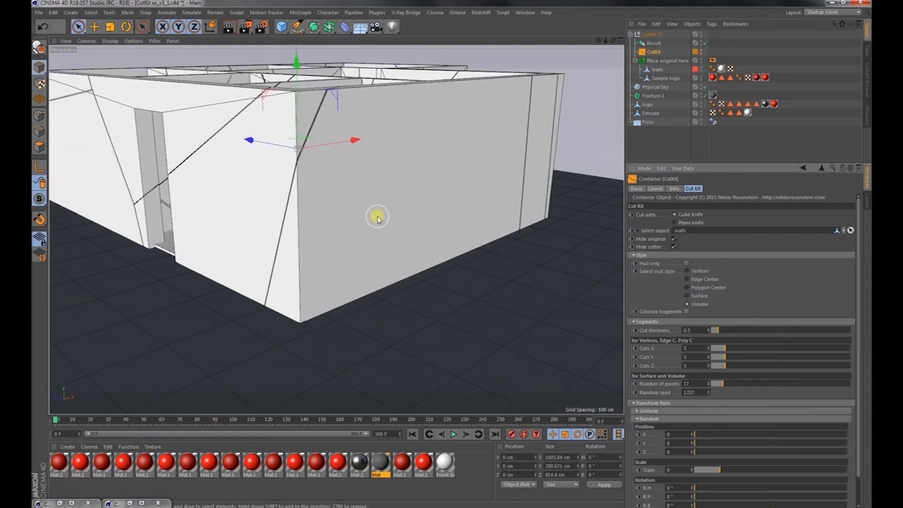
alt+right_drag(377, 216, 383, 211)
alt+drag(383, 211, 377, 202)
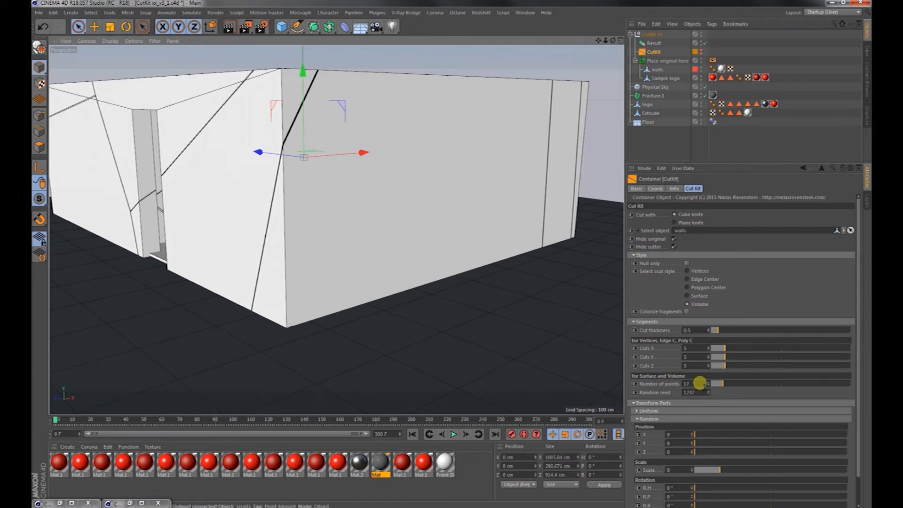
Raise the CutKit's number of points to split the walls into many more volume fragments and inspect them from several sides.
drag(795, 385, 840, 383)
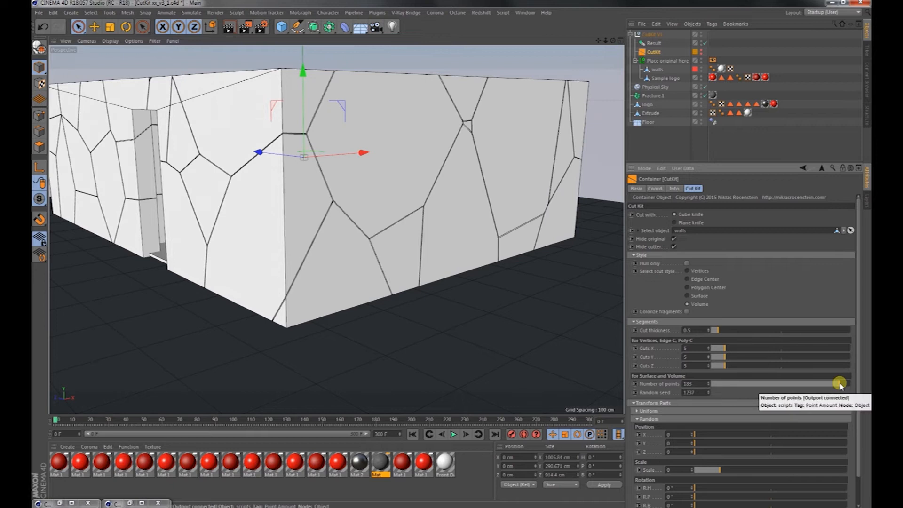
click(699, 385)
text(00)
key(Return)
alt+right_drag(315, 192, 335, 193)
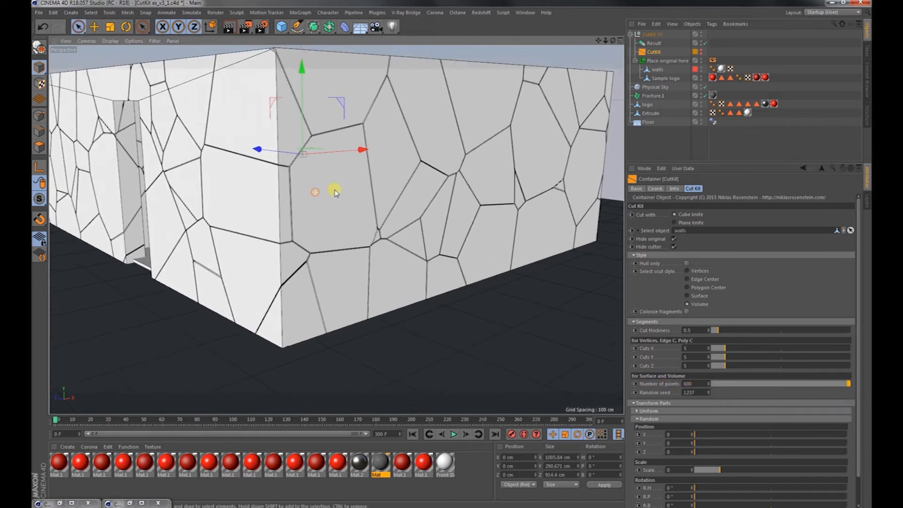
alt+drag(342, 192, 308, 201)
alt+drag(369, 210, 395, 267)
alt+right_drag(398, 267, 346, 247)
alt+drag(344, 245, 391, 249)
Duplicate the CutKit's Result instance as an editable object and disable the original Result inside CutKit V1.
click(651, 43)
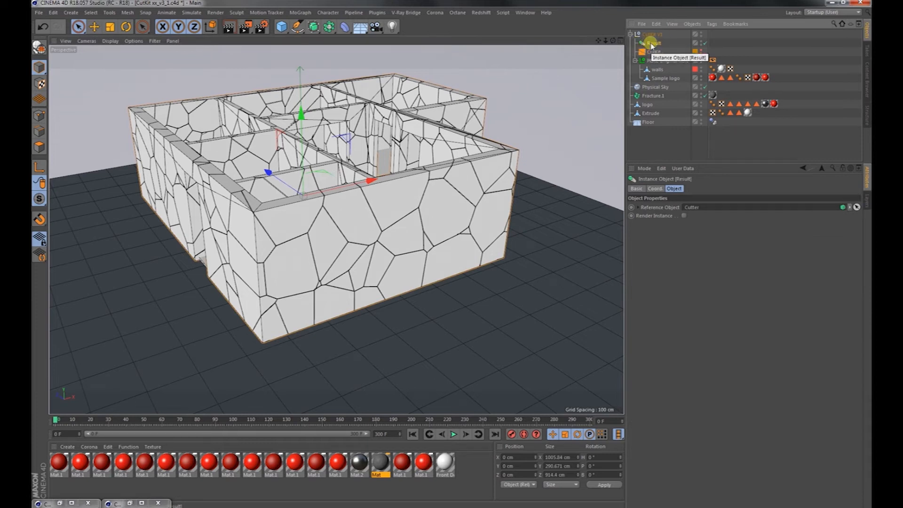
key(ctrl+c)
key(ctrl+v)
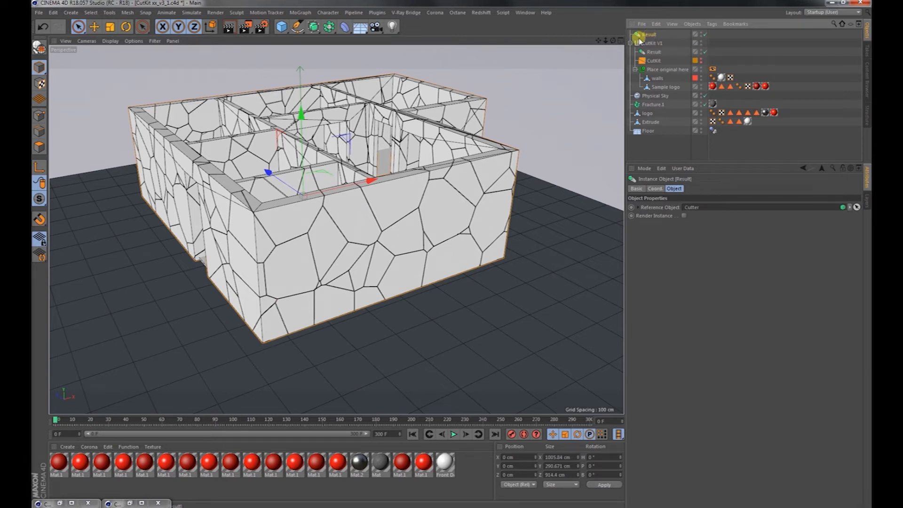
click(38, 51)
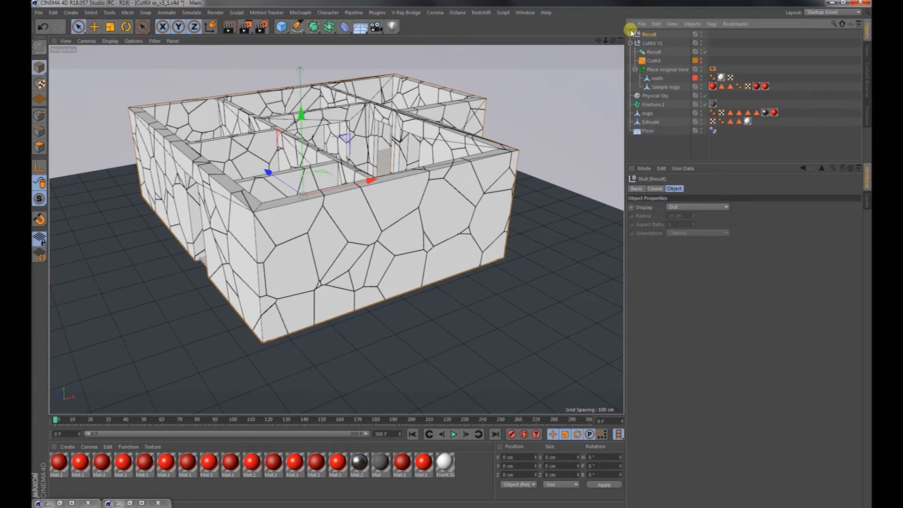
click(702, 51)
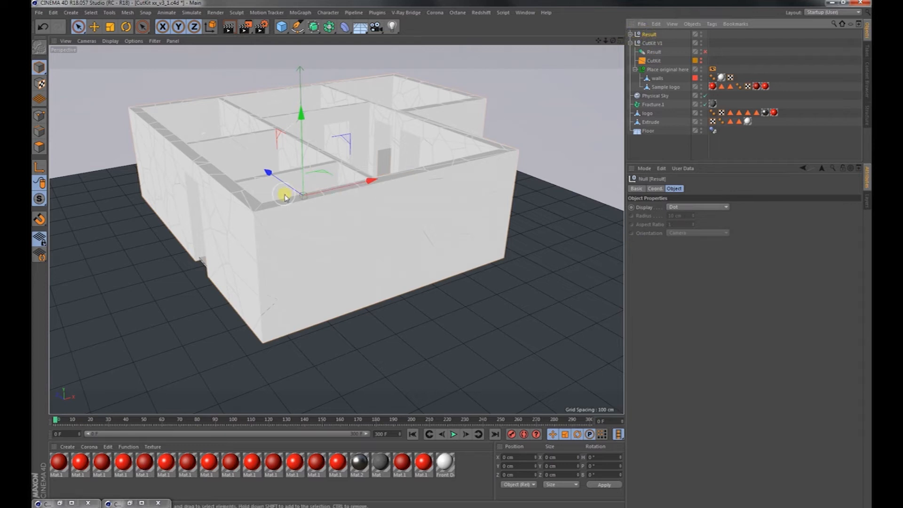
Try moving the editable Result about 261 cm along negative Z and undo the move.
drag(285, 182, 438, 238)
alt+right_drag(393, 239, 395, 283)
alt+drag(395, 283, 273, 281)
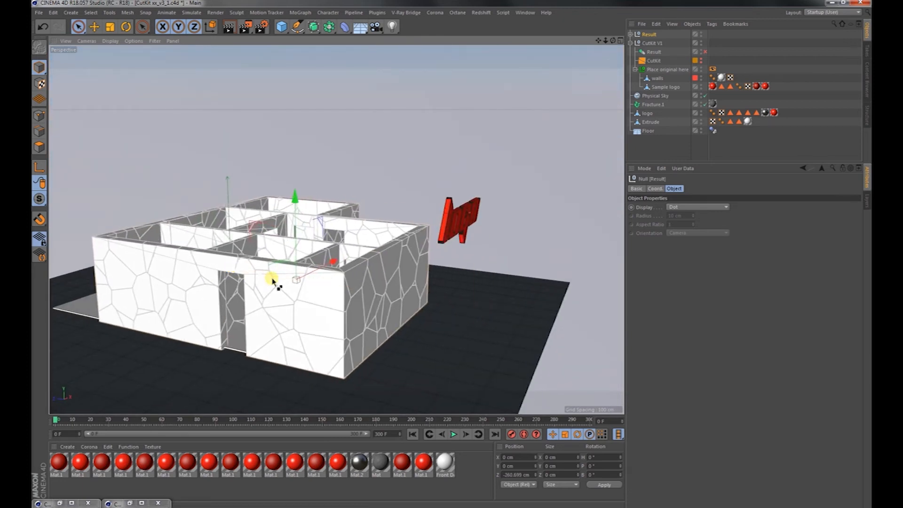
key(ctrl+z)
key(ctrl+z)
Place the editable Result null inside the Fracture.1 object.
alt+drag(249, 292, 211, 291)
alt+right_drag(202, 290, 268, 291)
alt+right_drag(324, 292, 317, 252)
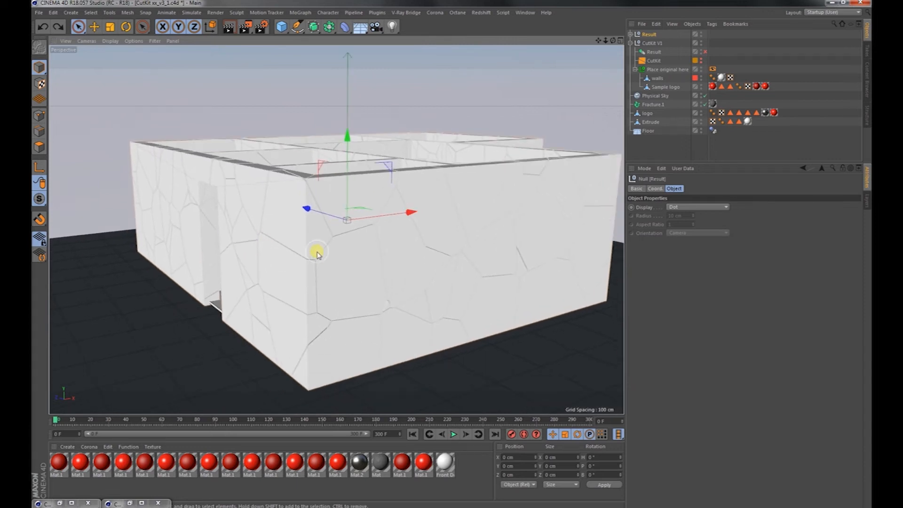
alt+drag(316, 252, 340, 256)
click(660, 105)
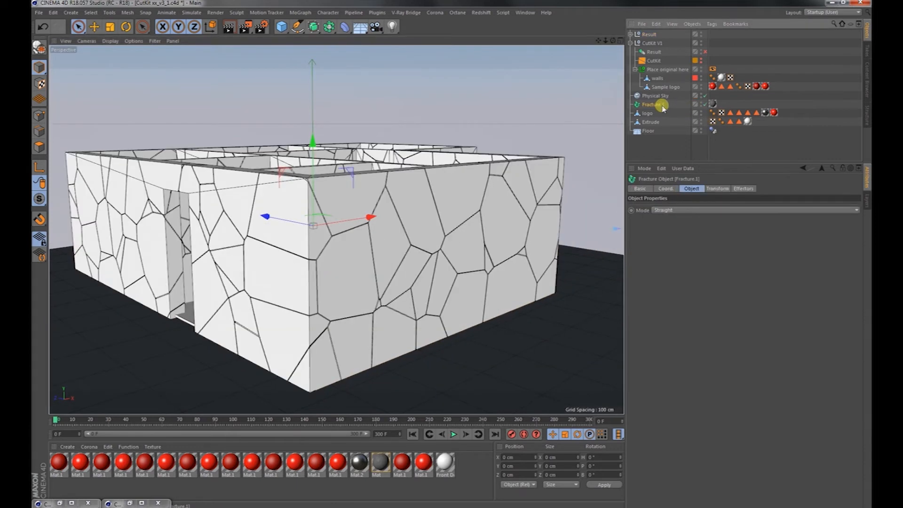
click(303, 13)
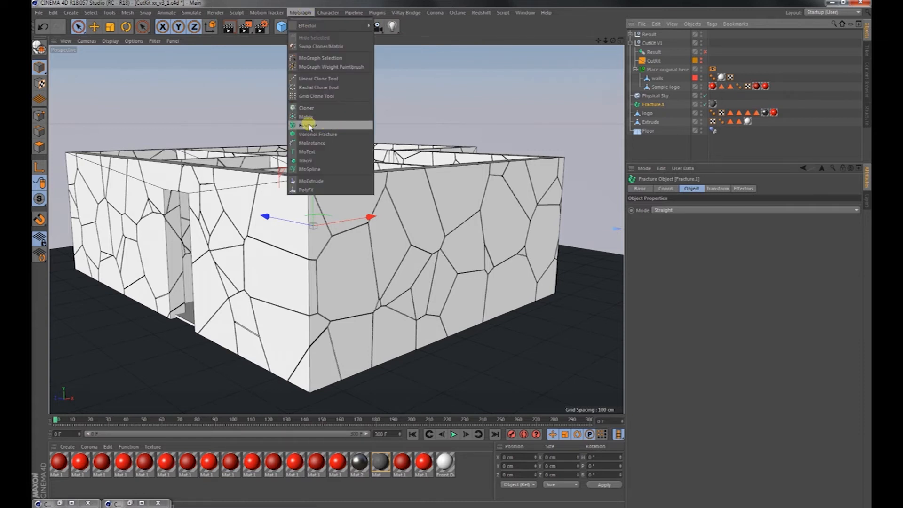
click(661, 107)
drag(648, 35, 654, 105)
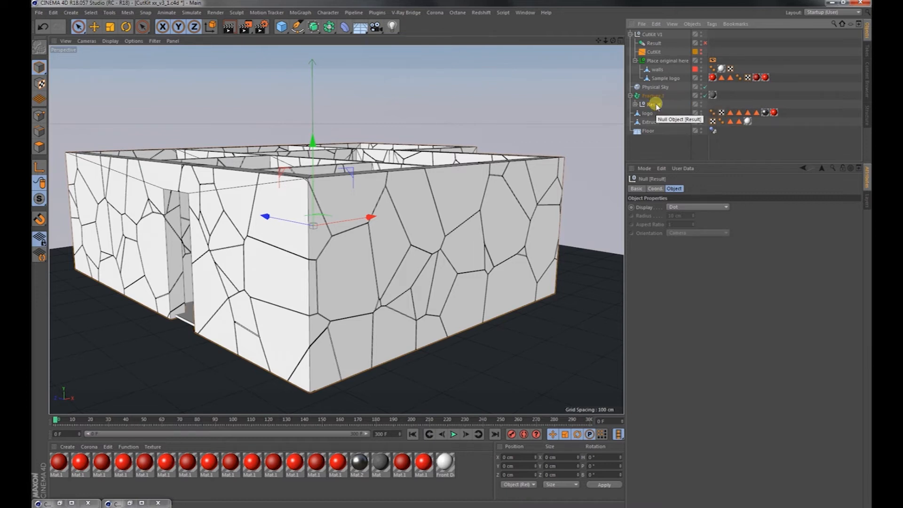
Check the Floor's dynamics tag and add a Rigid Body simulation tag to the Result null.
click(714, 131)
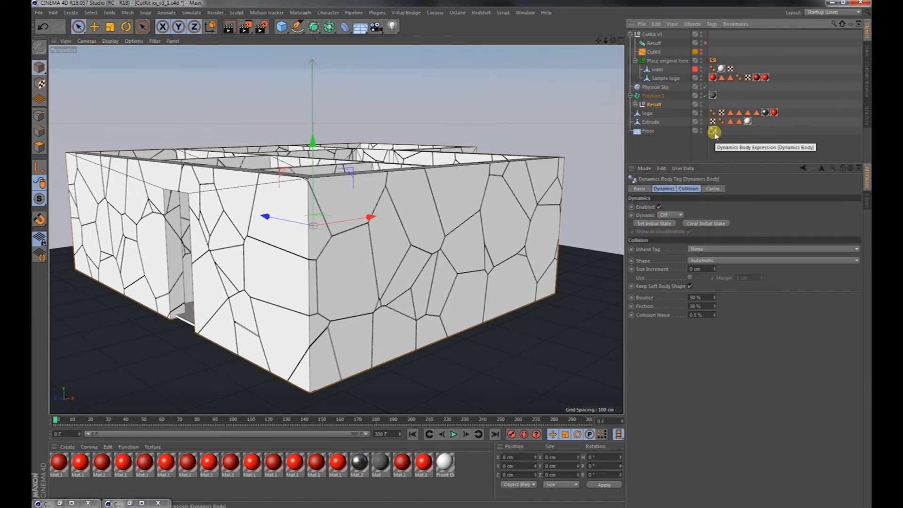
click(653, 104)
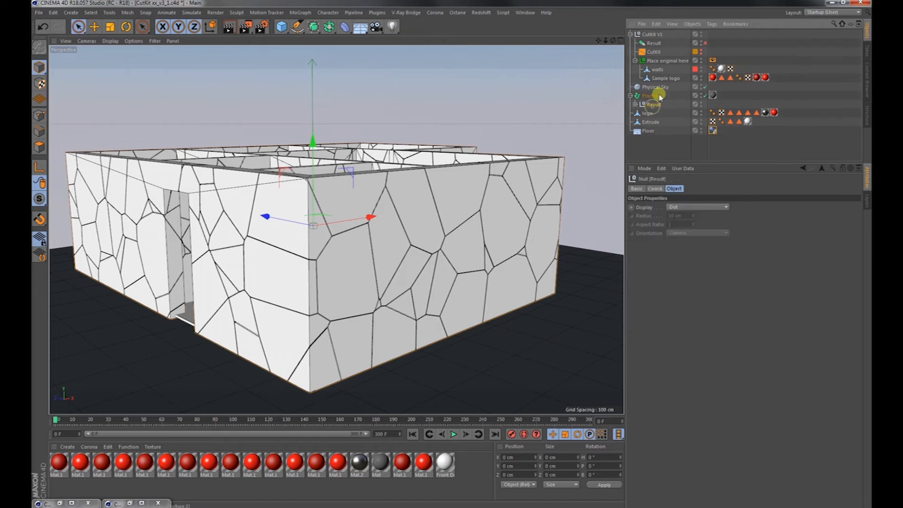
click(712, 23)
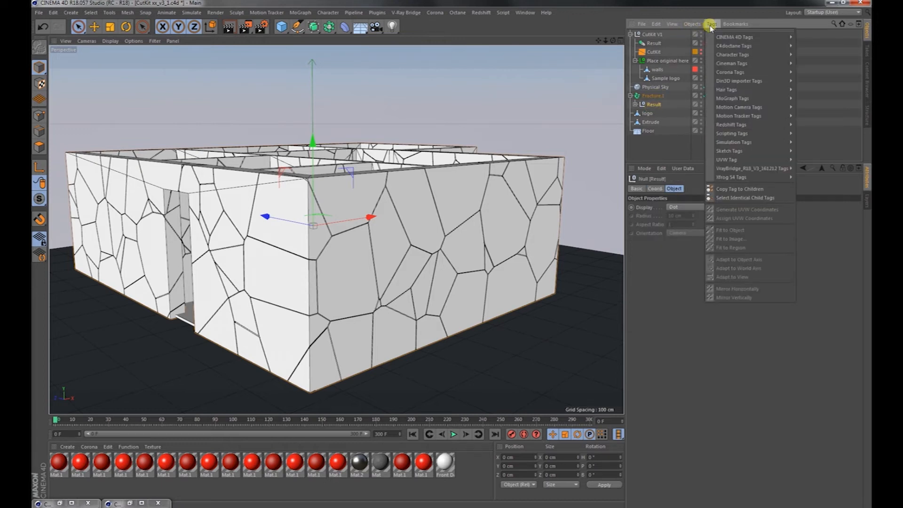
mouse_move(795, 142)
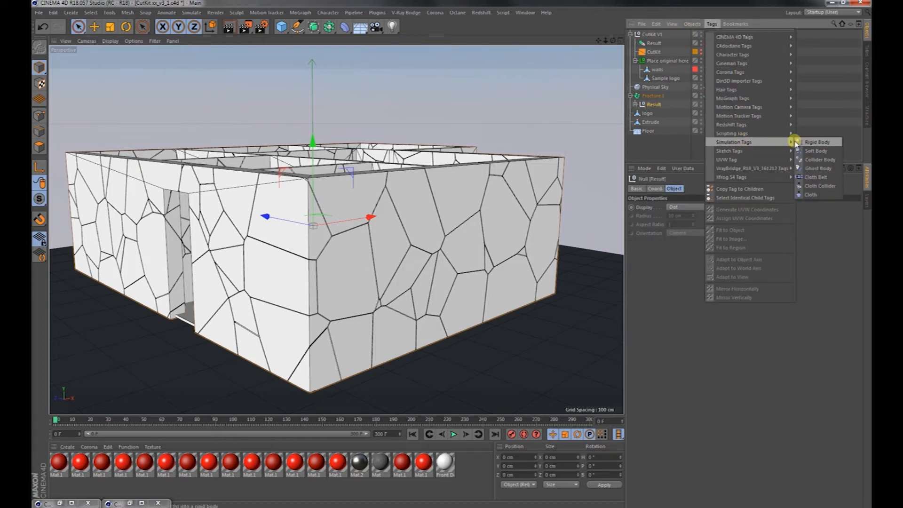
click(816, 142)
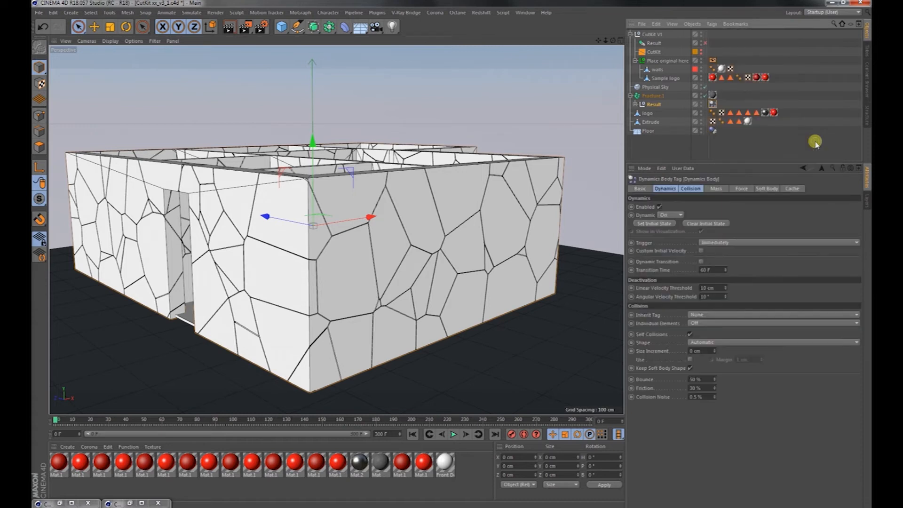
Play the rigid body simulation of the collapsing walls, view the debris from above and stop the playback.
scroll(424, 203, down, 5)
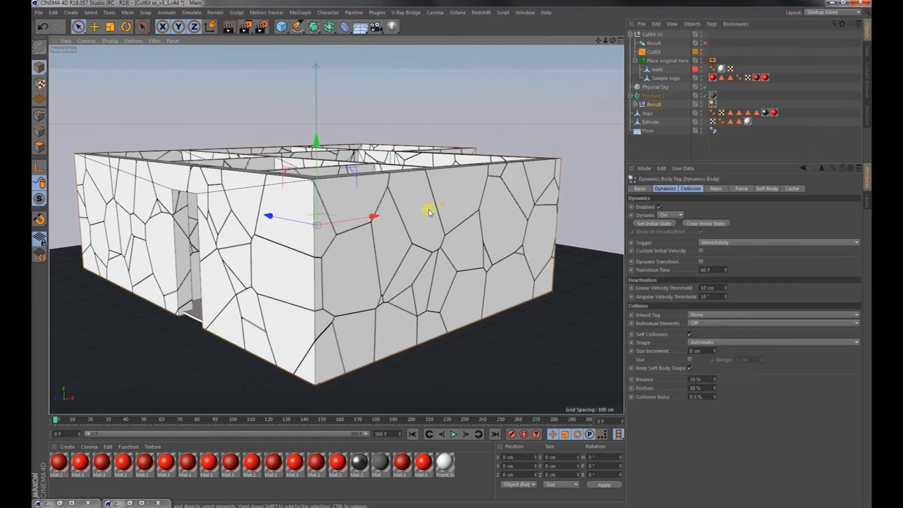
click(453, 435)
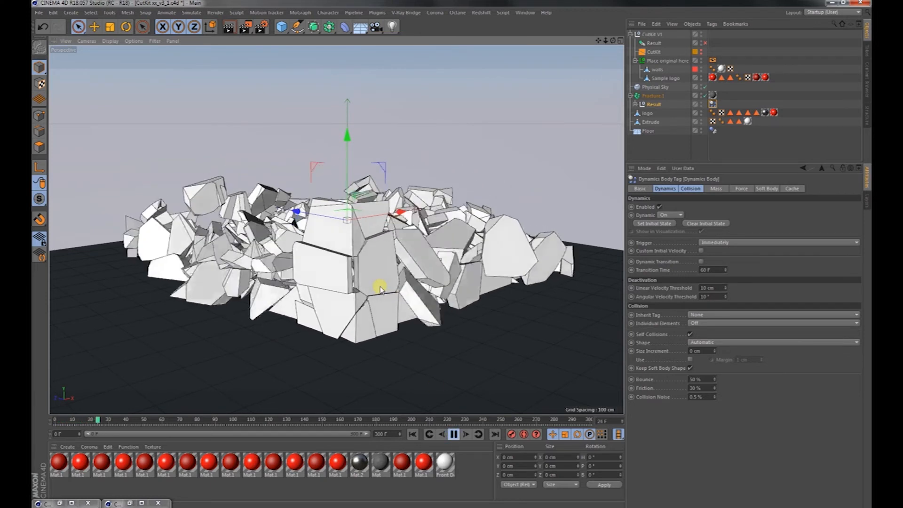
alt+drag(375, 294, 345, 331)
alt+right_drag(475, 250, 400, 266)
alt+middle_drag(422, 246, 366, 251)
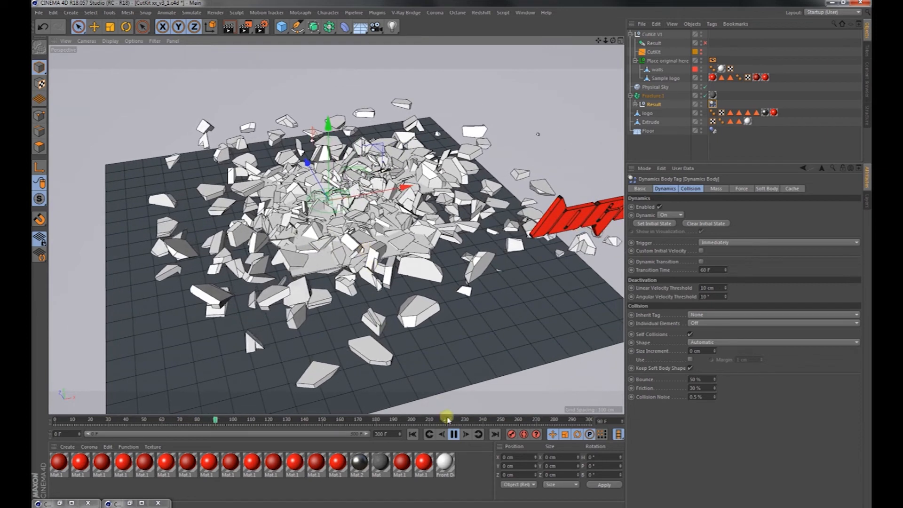
click(454, 434)
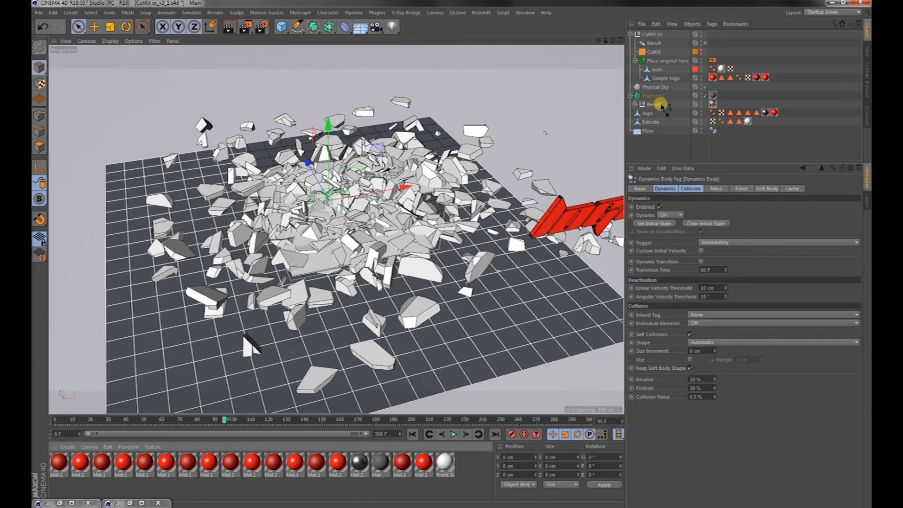
Apply the Mat material to the Result null, render the wall debris in the Picture Viewer and close the render.
drag(661, 106, 663, 107)
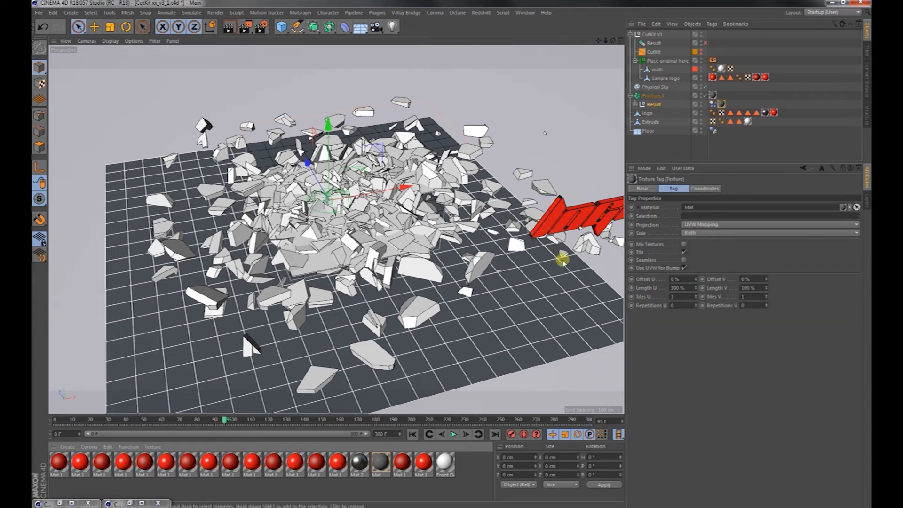
scroll(347, 234, up, 5)
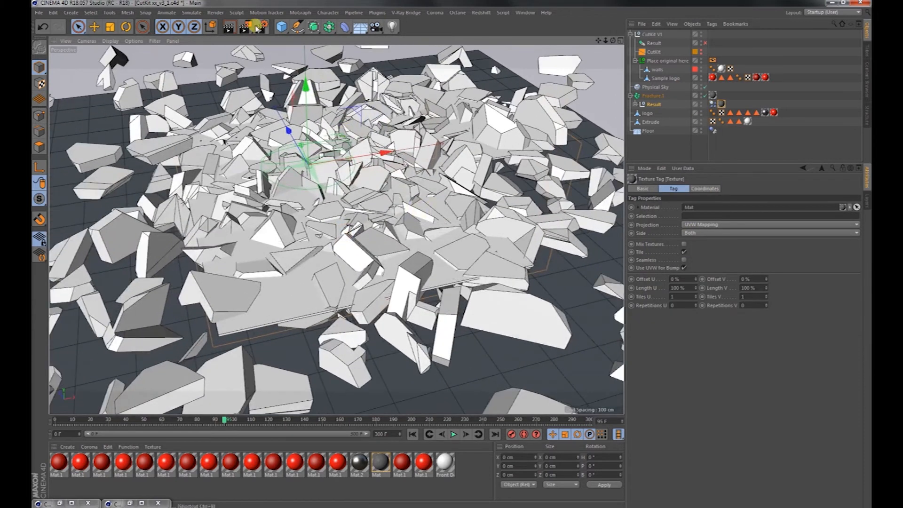
click(254, 27)
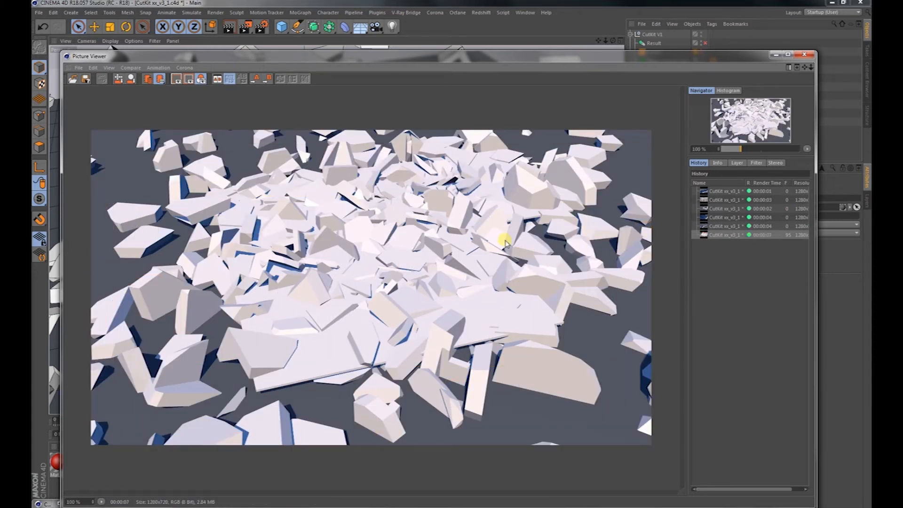
click(806, 55)
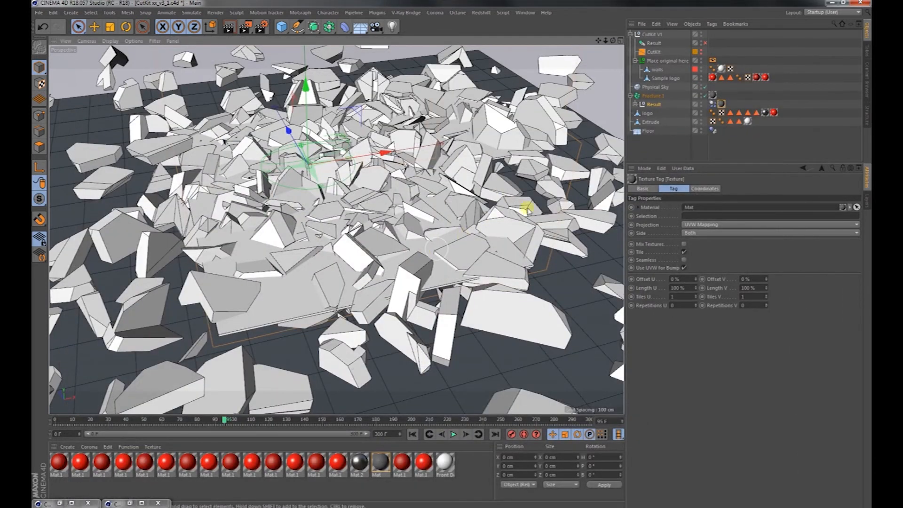
Delete the Mat texture tag from the Result null, render the debris from a lower angle and close the render.
alt+drag(364, 285, 353, 256)
click(722, 104)
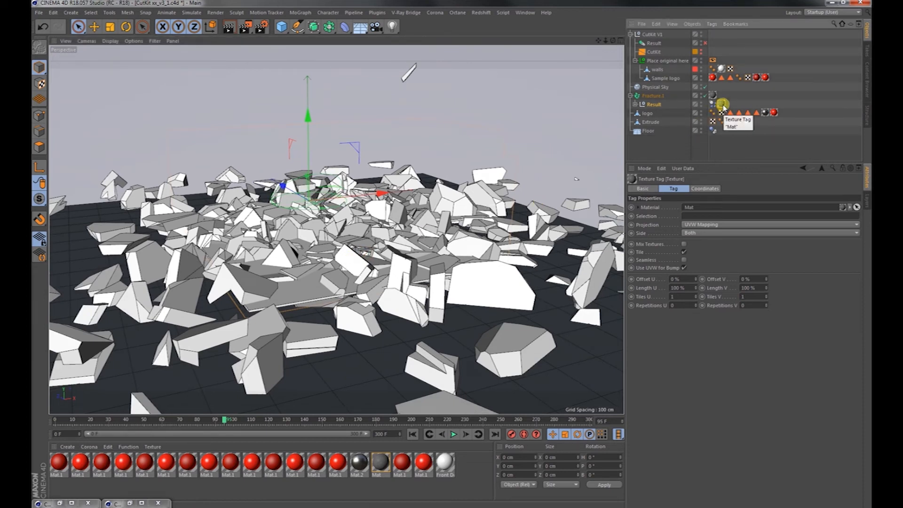
click(636, 104)
click(635, 104)
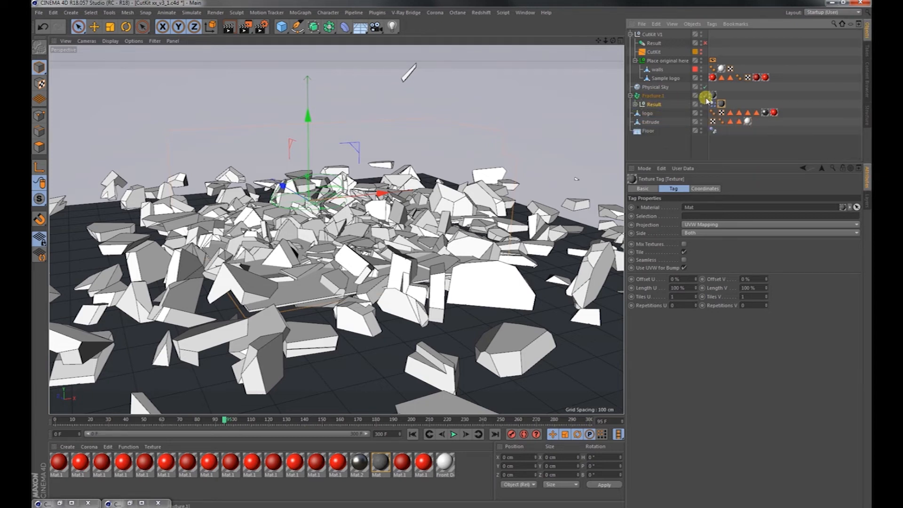
key(Delete)
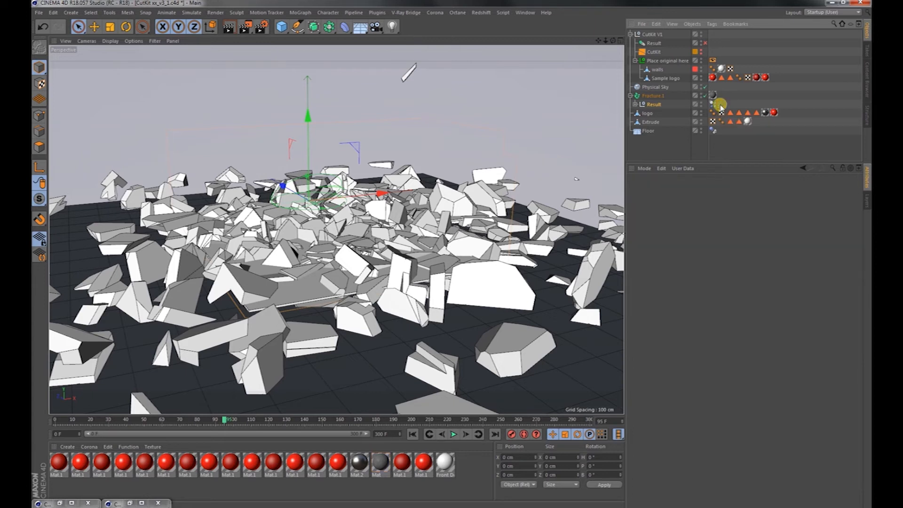
click(245, 27)
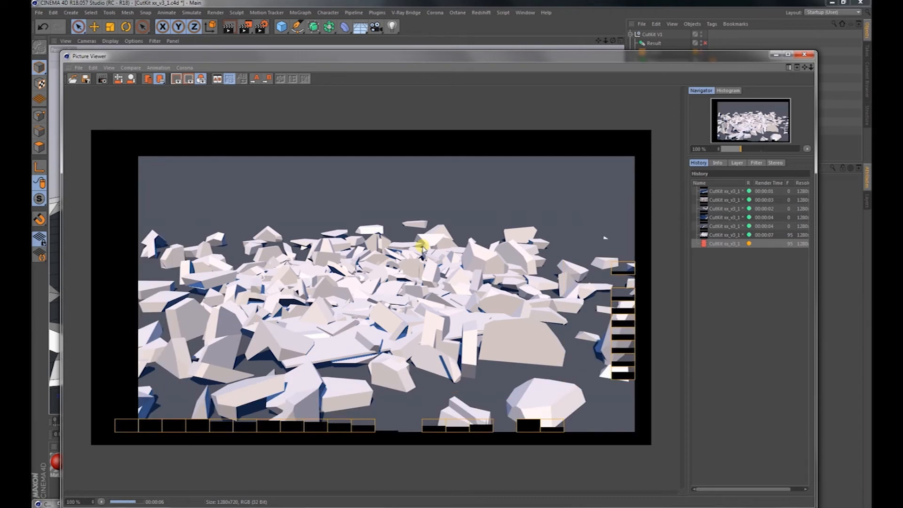
click(806, 56)
Replay the wall collapse from the first frame while viewing it from different sides, and rewind the animation to the start.
alt+right_drag(466, 244, 391, 265)
click(412, 434)
click(452, 434)
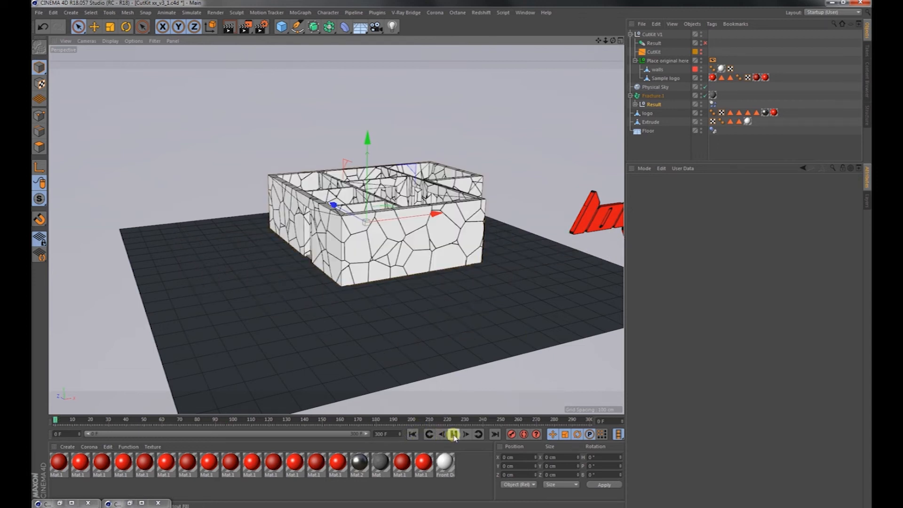
alt+right_drag(362, 280, 459, 263)
alt+drag(413, 264, 520, 270)
alt+right_drag(456, 278, 339, 286)
click(453, 434)
click(414, 434)
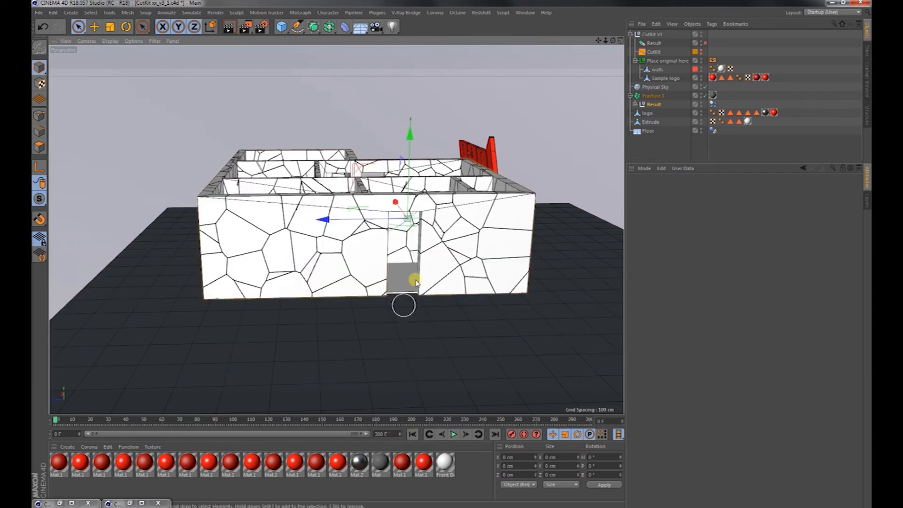
Load another CutKit V1 preset from the Content Browser, minimize the browser and open the new CutKit's settings.
alt+drag(410, 227, 398, 308)
alt+right_drag(398, 308, 560, 203)
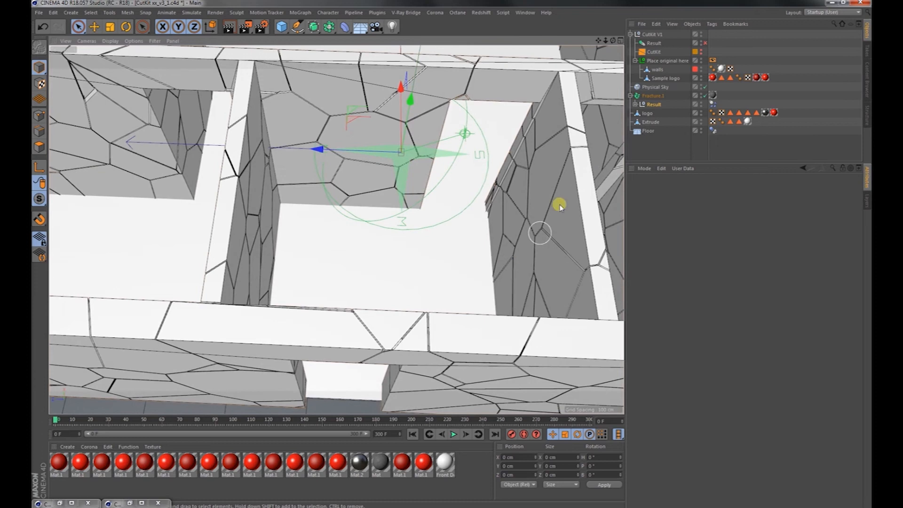
click(631, 36)
click(525, 12)
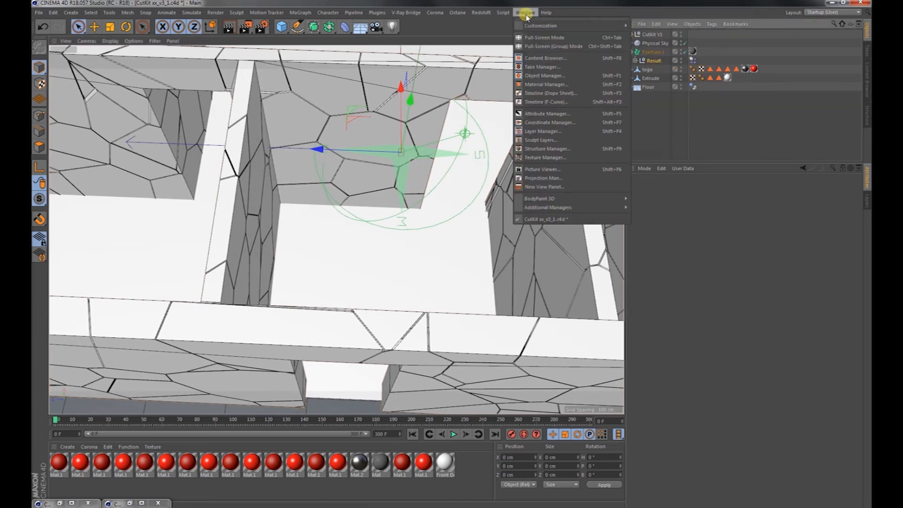
click(545, 57)
drag(557, 54, 729, 123)
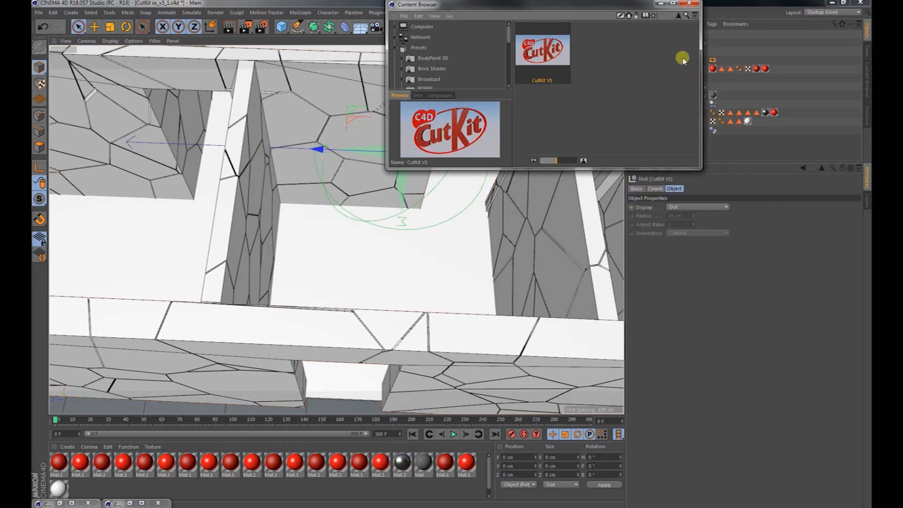
click(660, 4)
click(653, 53)
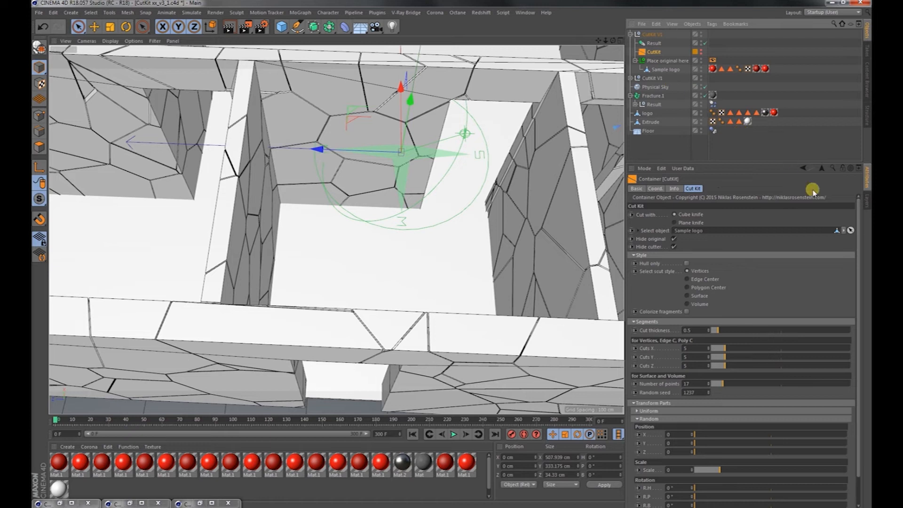
Set the Extrude floor as the CutKit's object to cut and place it in the Place original here group.
click(850, 230)
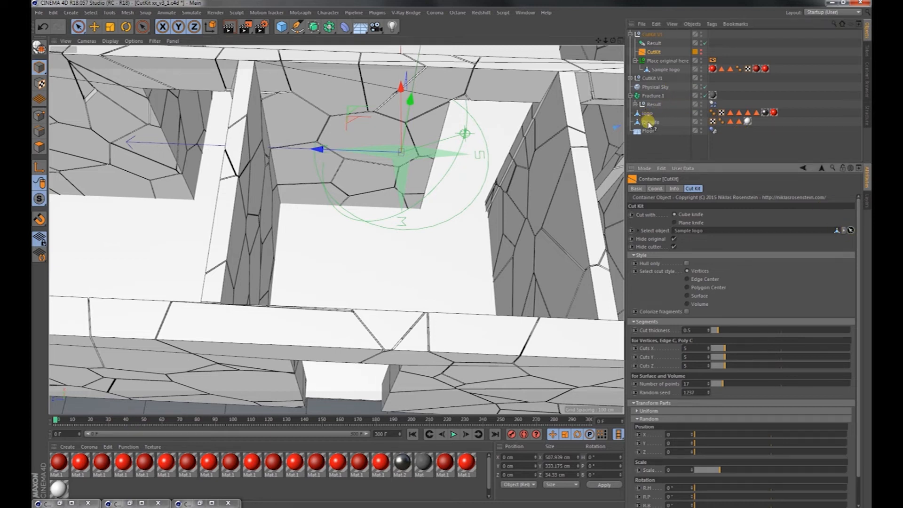
click(649, 123)
drag(649, 123, 657, 70)
alt+right_drag(385, 240, 410, 243)
alt+drag(409, 242, 391, 250)
scroll(395, 250, down, 3)
scroll(428, 258, down, 4)
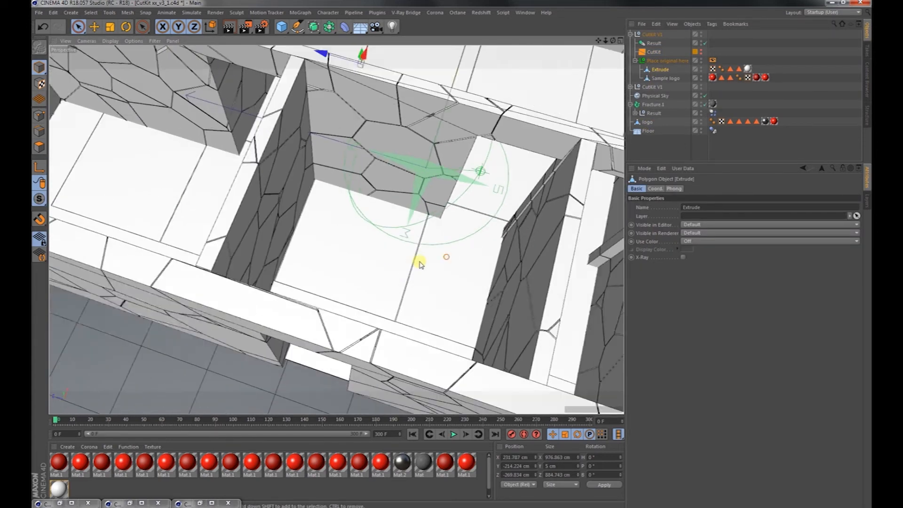
Set the CutKit to Plane knife with the Edge Center style, Cuts X 12 and Cuts Z 12 on the floor.
click(651, 52)
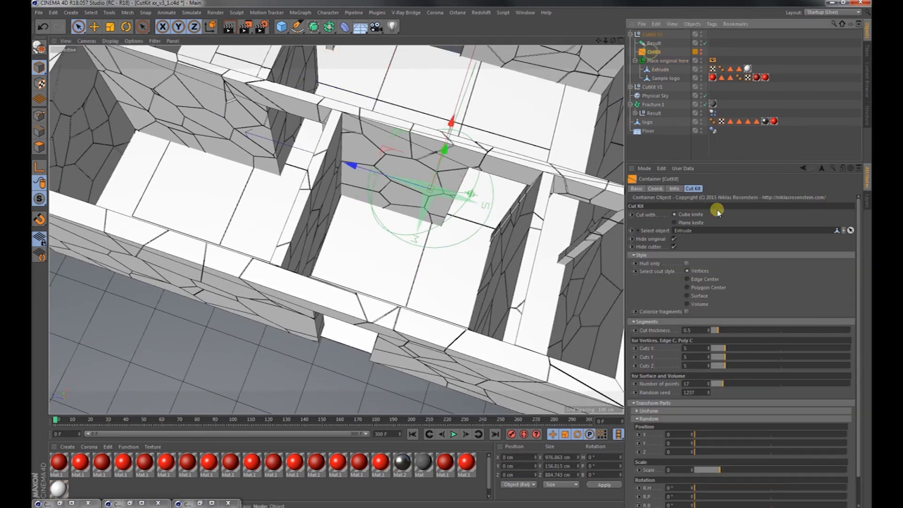
click(688, 223)
click(694, 279)
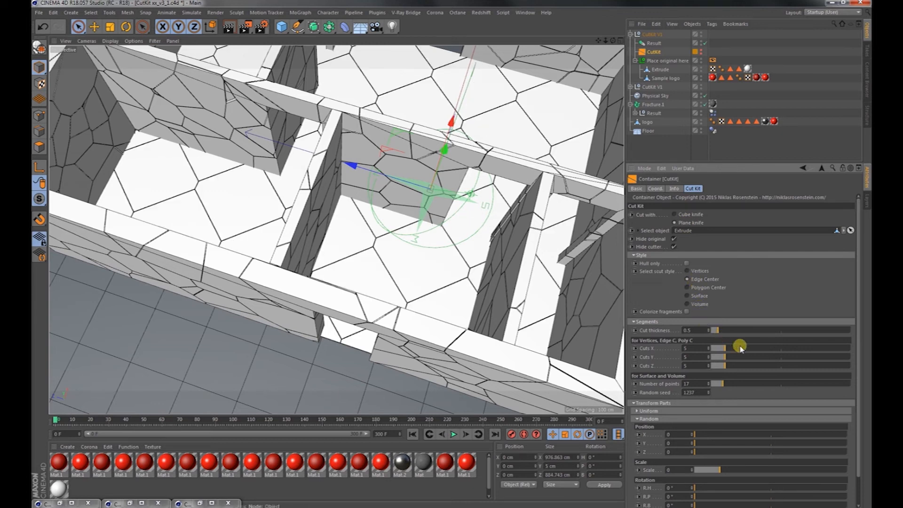
drag(745, 349, 749, 357)
click(743, 364)
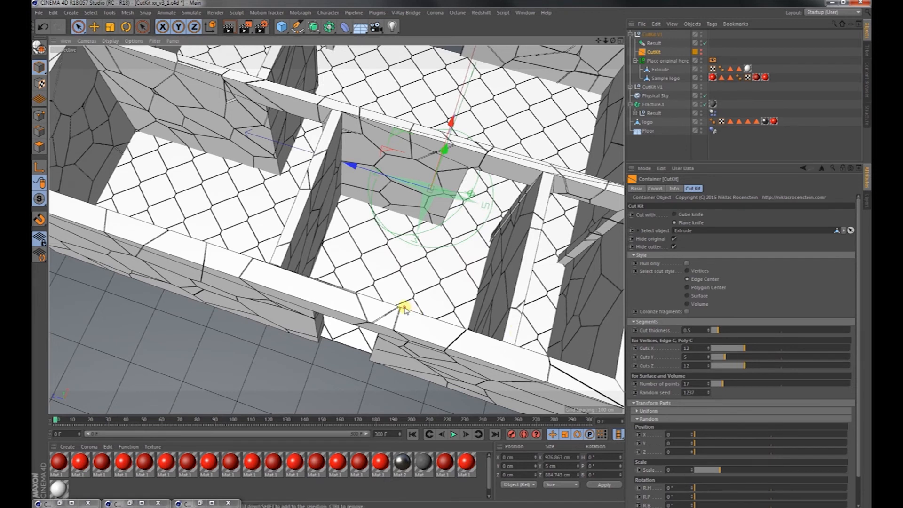
scroll(403, 306, up, 10)
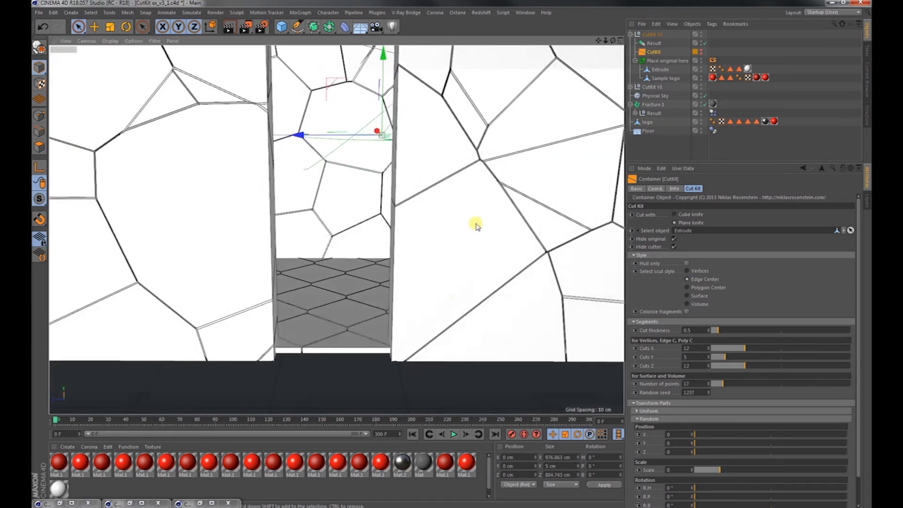
alt+drag(353, 273, 486, 276)
mouse_move(421, 339)
alt+right_down()
mouse_move(458, 332)
mouse_move(157, 399)
alt+right_up()
mouse_move(376, 309)
alt+mouse_down()
mouse_move(338, 342)
mouse_move(334, 371)
mouse_move(368, 325)
alt+mouse_up()
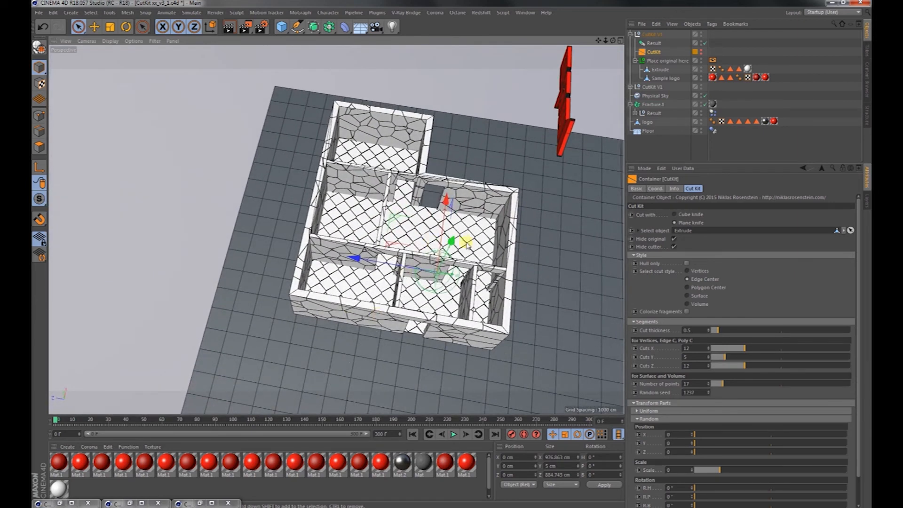
Enable Colorize fragments for the floor and examine the coloured tiles up close and from different sides.
click(686, 311)
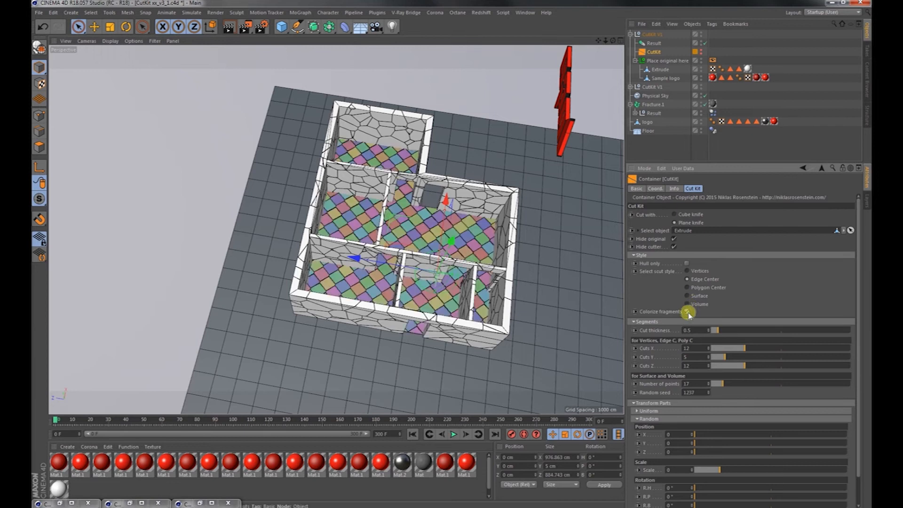
alt+right_drag(457, 298, 575, 273)
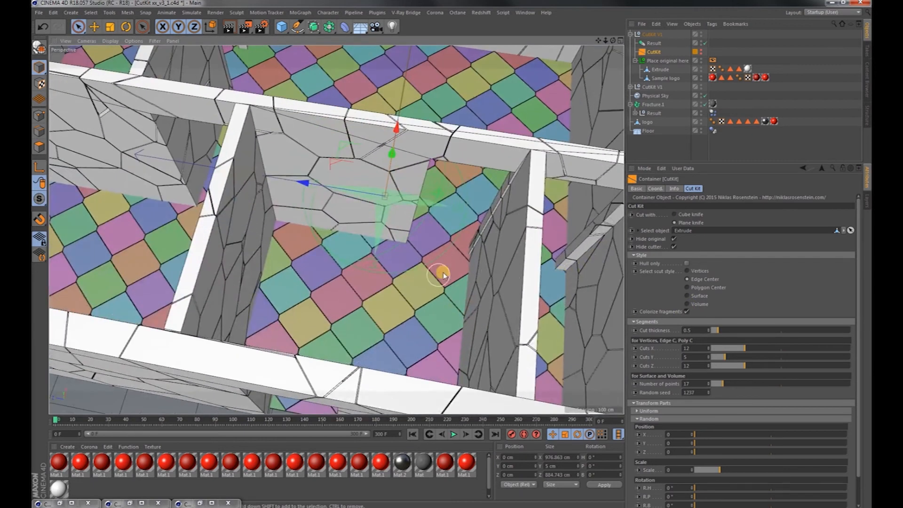
alt+drag(438, 276, 470, 258)
alt+right_drag(454, 256, 558, 249)
mouse_move(457, 214)
alt+mouse_down()
mouse_move(453, 172)
mouse_move(453, 208)
alt+mouse_up()
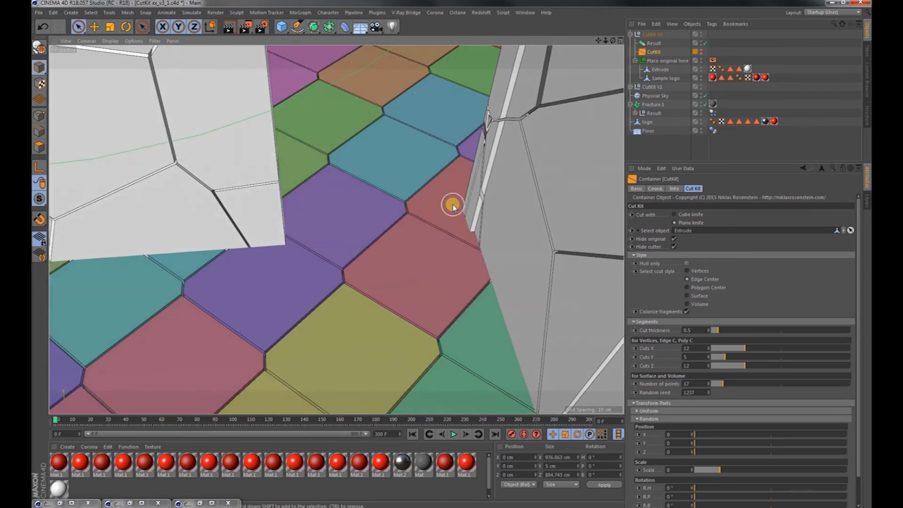
alt+right_drag(447, 211, 297, 282)
alt+middle_drag(296, 282, 344, 275)
alt+drag(354, 270, 432, 236)
alt+middle_drag(437, 235, 400, 304)
alt+right_drag(414, 301, 352, 315)
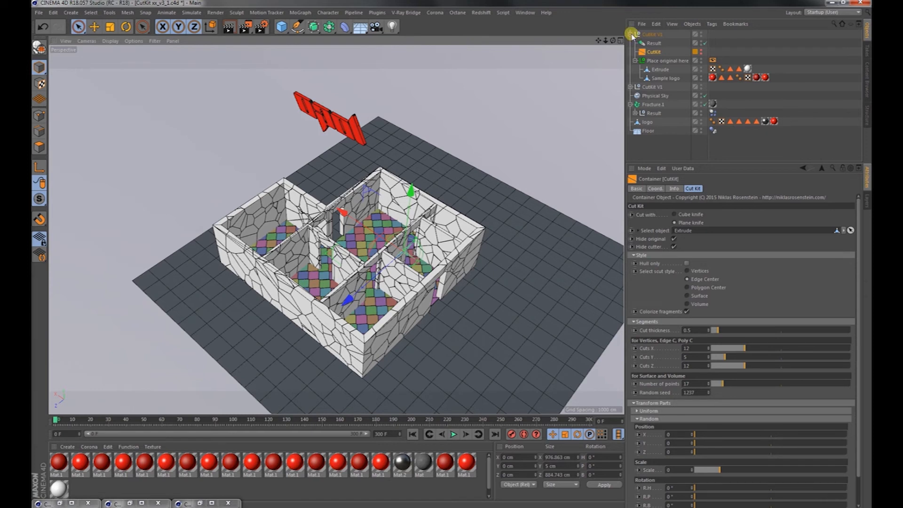
Delete both CutKit groups, including the tiled floor, and the walls' Result null inside Fracture.1.
click(630, 35)
click(649, 34)
ctrl+click(652, 43)
key(Delete)
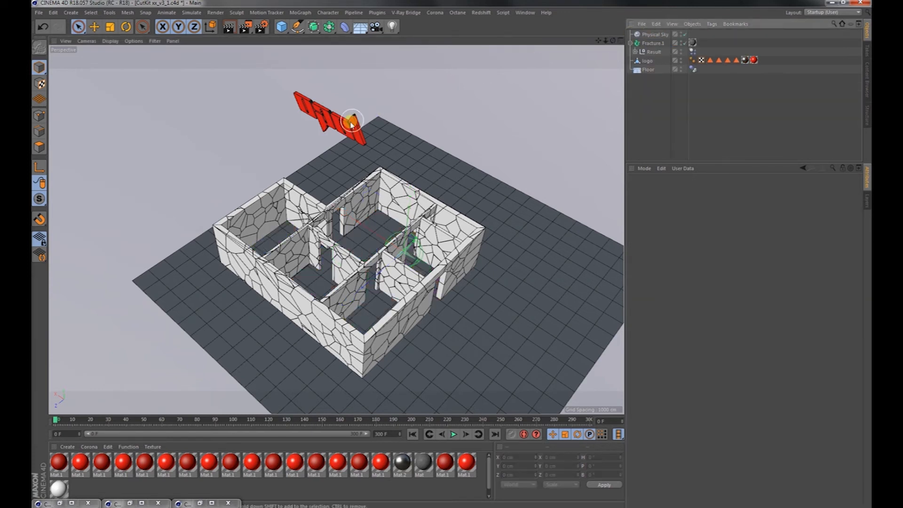
click(653, 52)
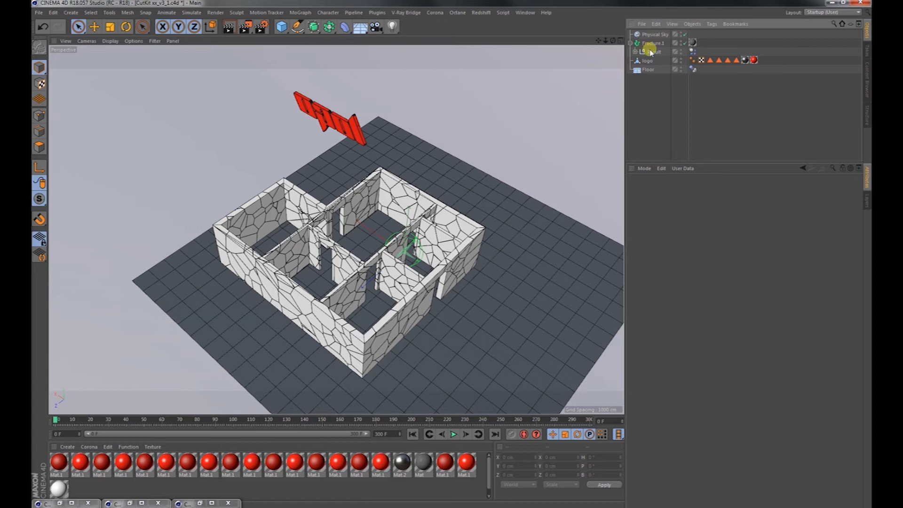
click(652, 43)
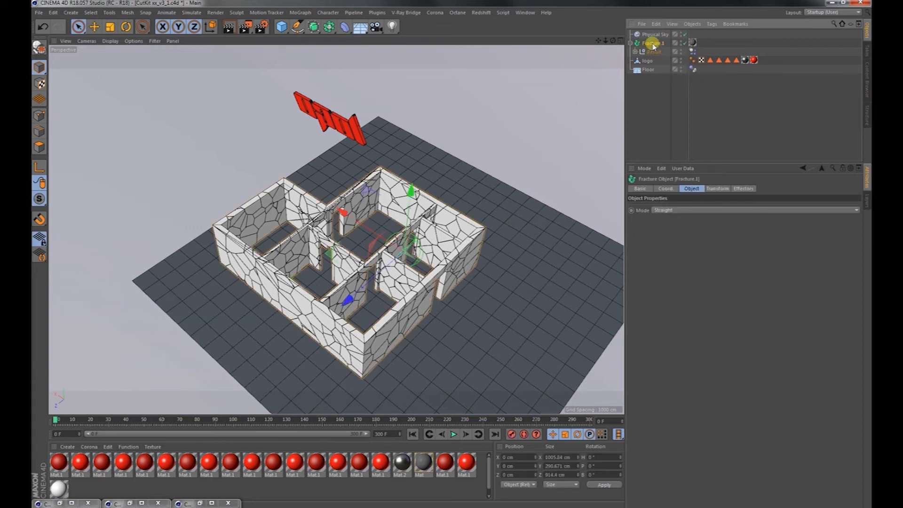
click(653, 53)
key(Delete)
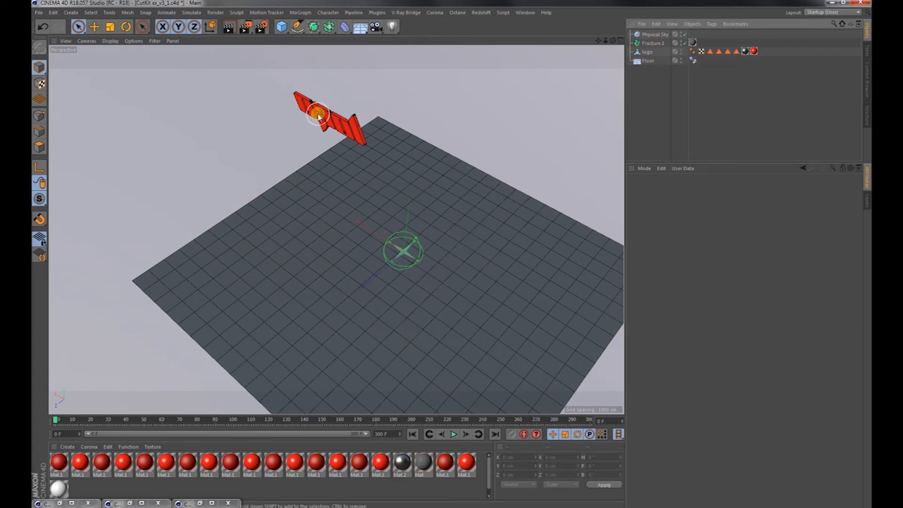
Load a fresh CutKit V1 preset from the Content Browser for the red logo and minimize the browser.
alt+right_drag(320, 113, 428, 110)
alt+drag(428, 110, 258, 121)
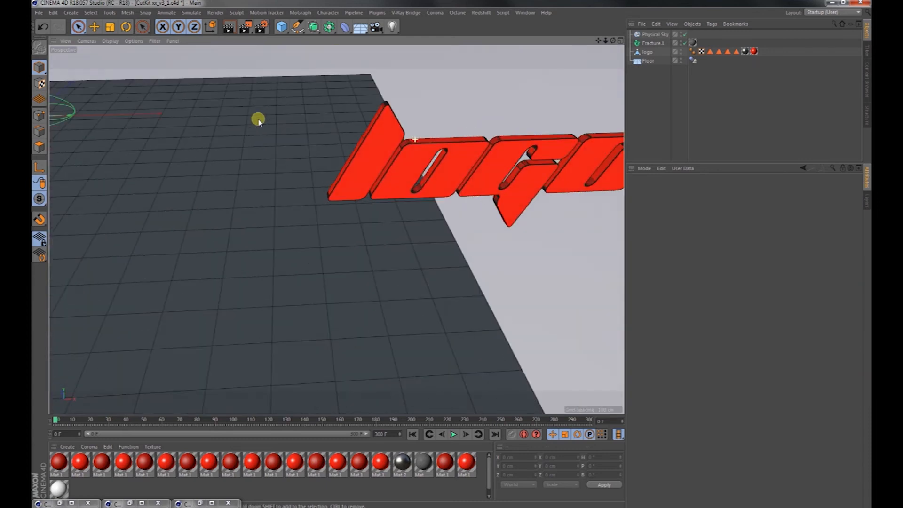
alt+drag(477, 146, 336, 149)
click(525, 12)
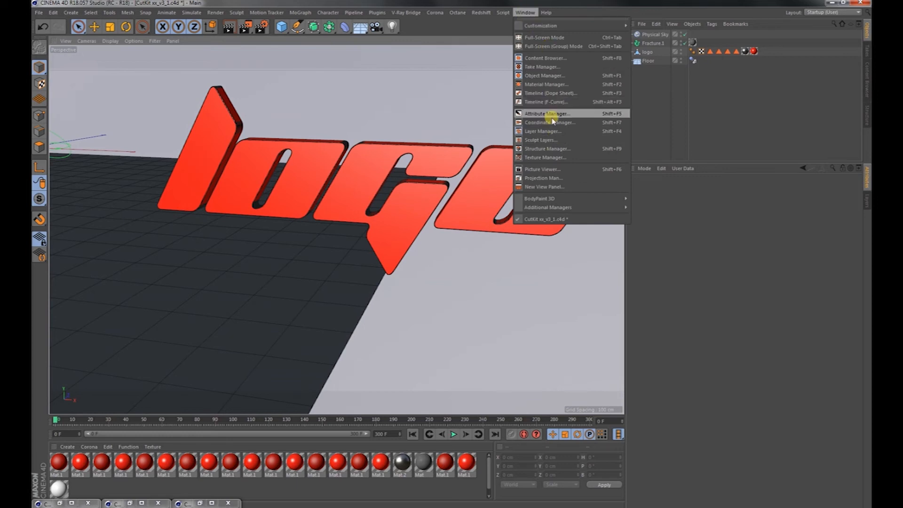
click(546, 58)
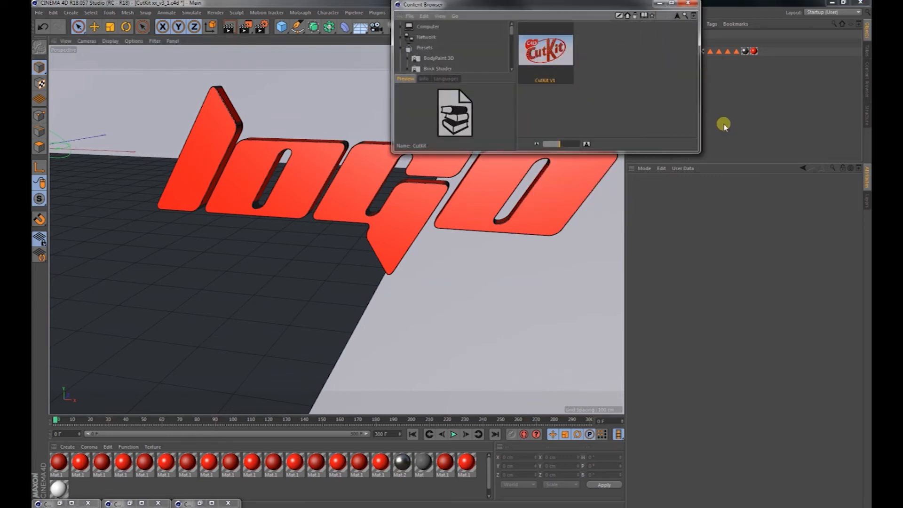
click(661, 4)
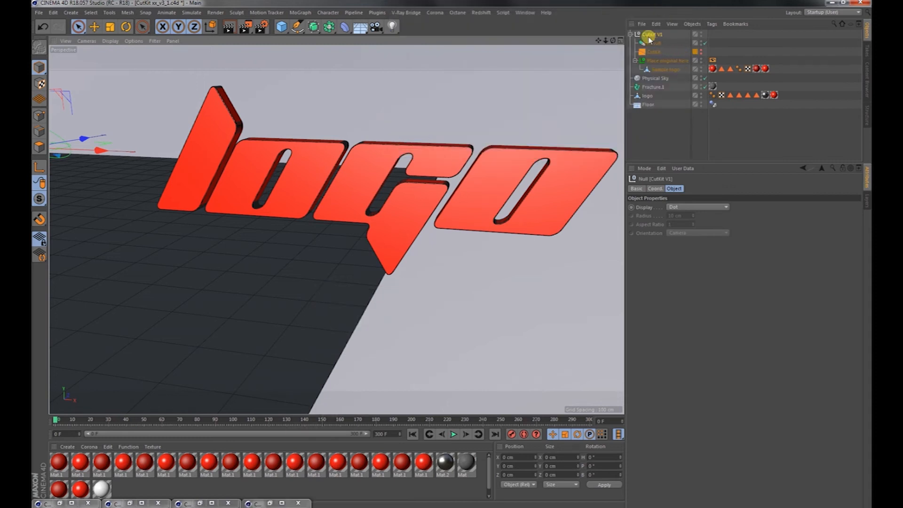
Set logo as the new CutKit's object to cut and place it in the Place original here group.
click(654, 53)
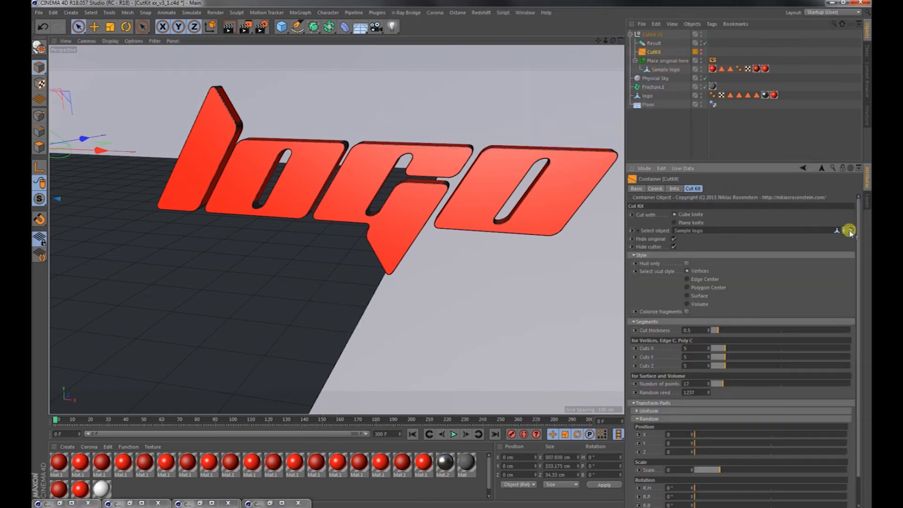
click(647, 96)
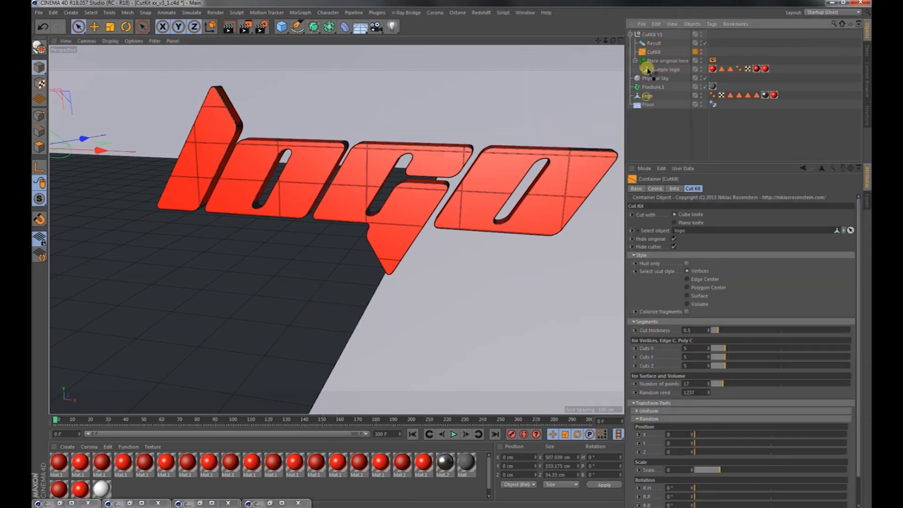
drag(651, 66, 652, 64)
scroll(490, 177, up, 4)
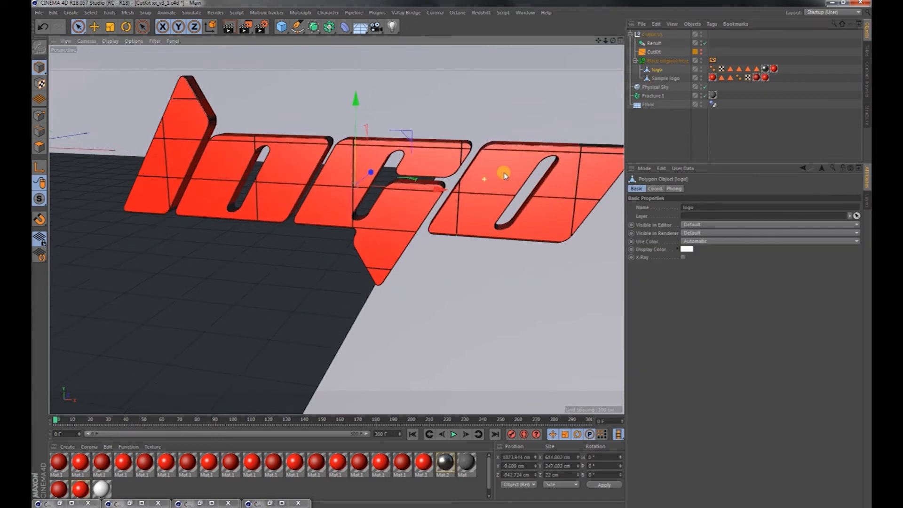
alt+drag(488, 187, 544, 225)
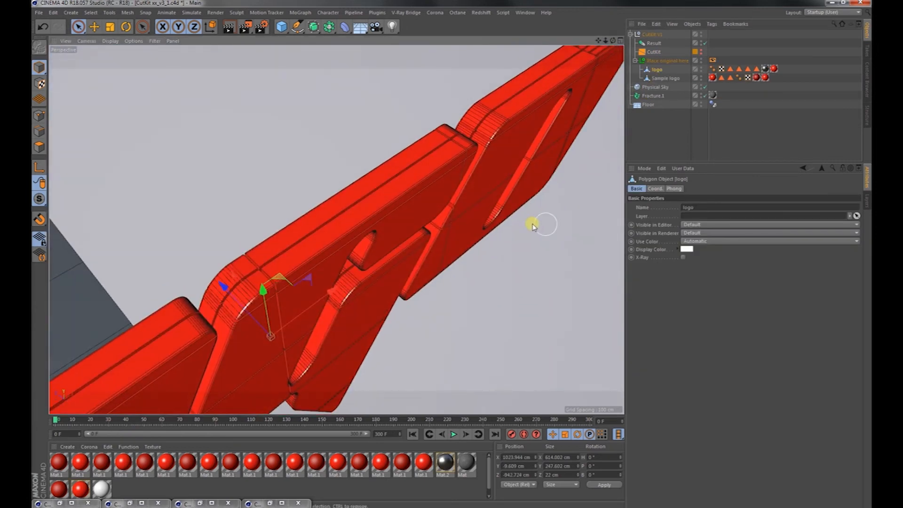
alt+right_drag(514, 222, 437, 247)
alt+drag(437, 248, 373, 176)
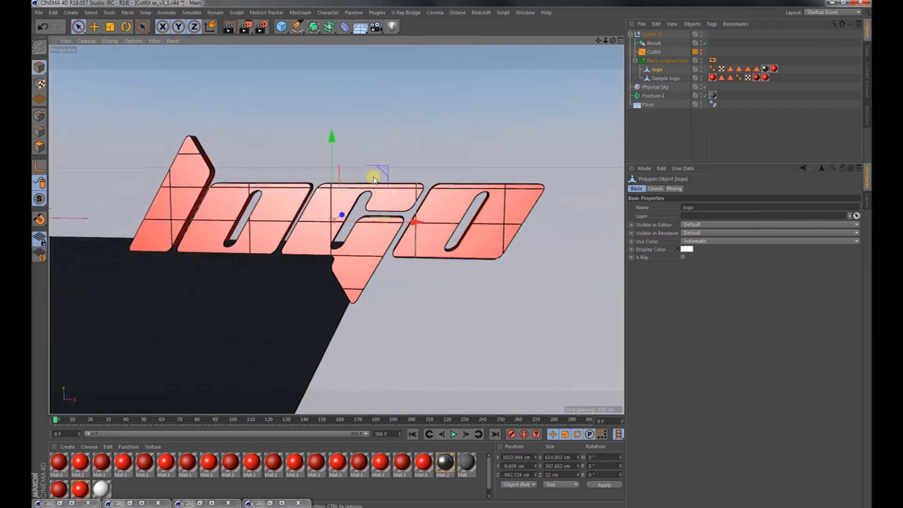
Set the logo's cut style to Edge Center with Cuts X 9, Cuts Y 8 and Cuts Z 8.
click(653, 52)
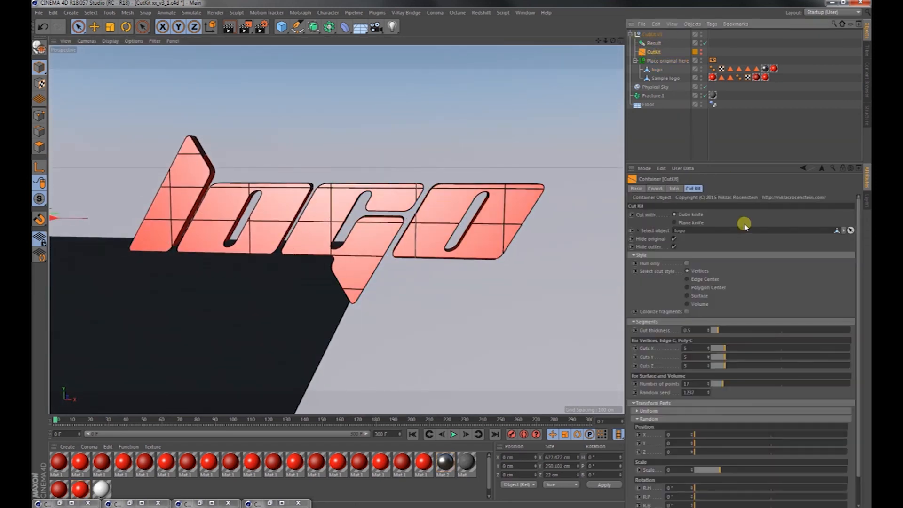
click(700, 280)
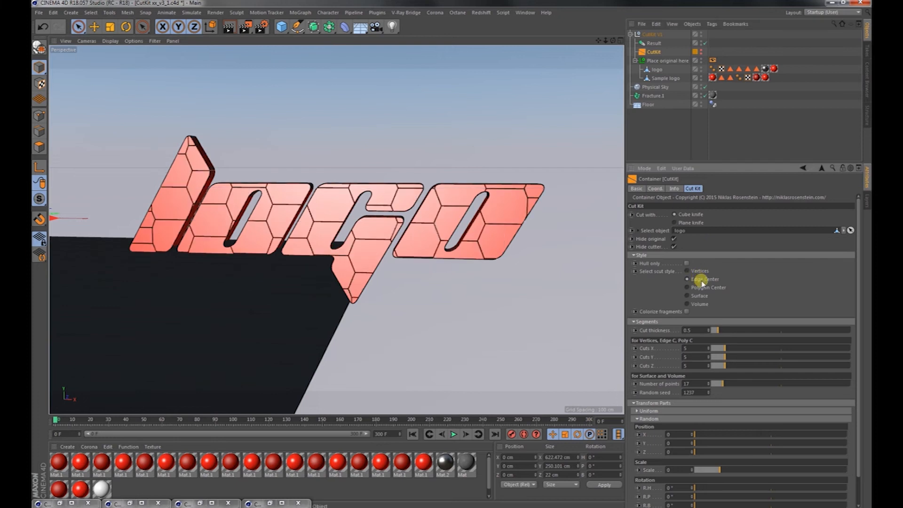
drag(737, 348, 739, 356)
click(739, 357)
click(738, 366)
alt+drag(537, 301, 255, 228)
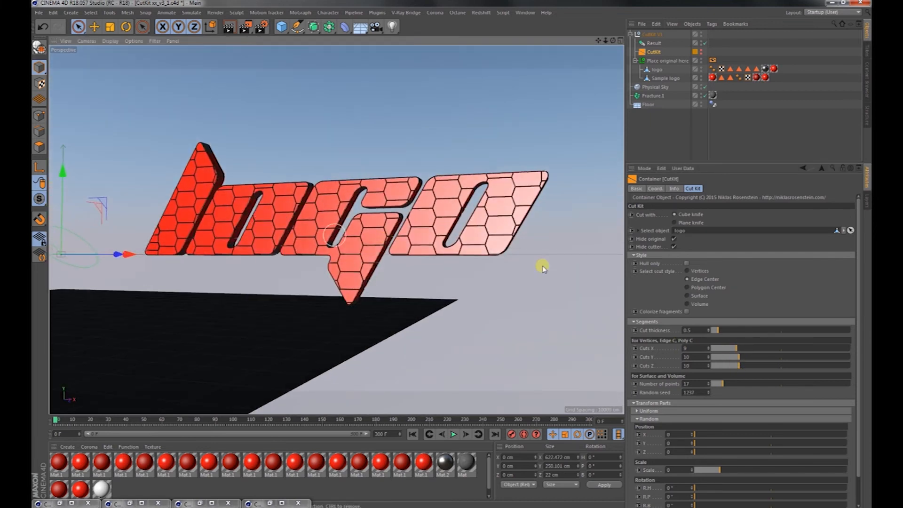
click(734, 366)
click(733, 358)
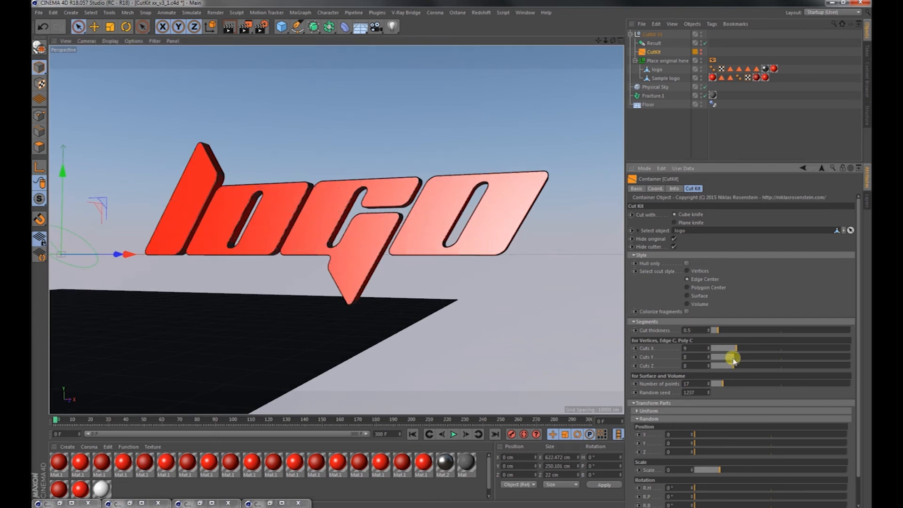
Try the Surface style, switch the logo's cut style to Volume and set Number of points to 80.
scroll(754, 301, down, 2)
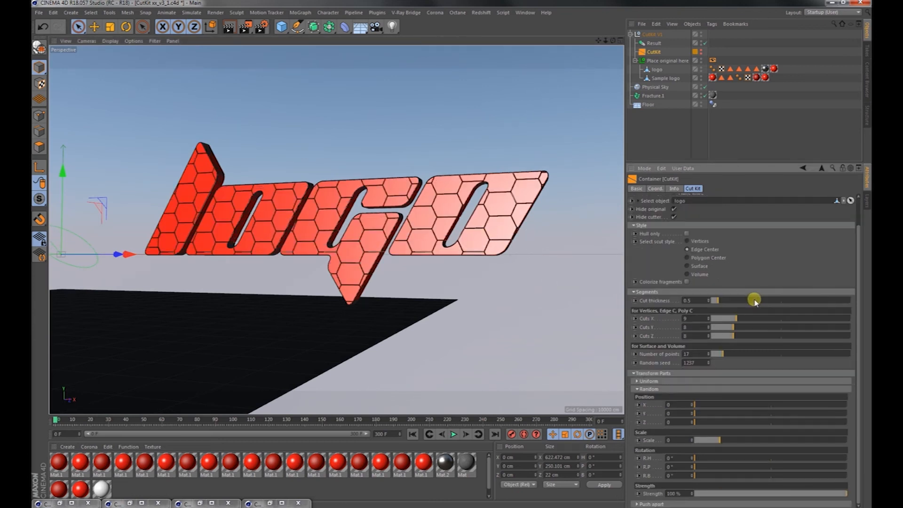
click(697, 266)
click(697, 274)
drag(726, 354, 792, 354)
alt+drag(426, 211, 445, 238)
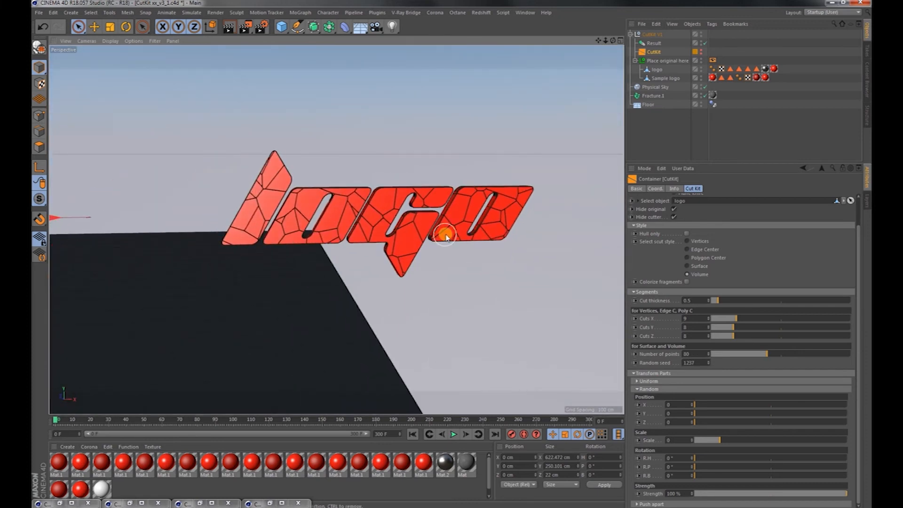
alt+middle_drag(507, 287, 486, 257)
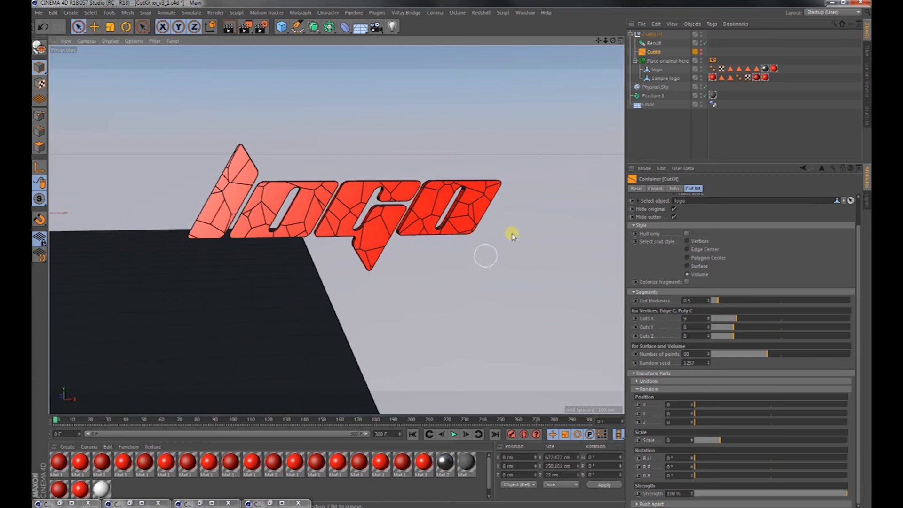
Duplicate the CutKit's Result instance to the top level of the object hierarchy.
click(649, 43)
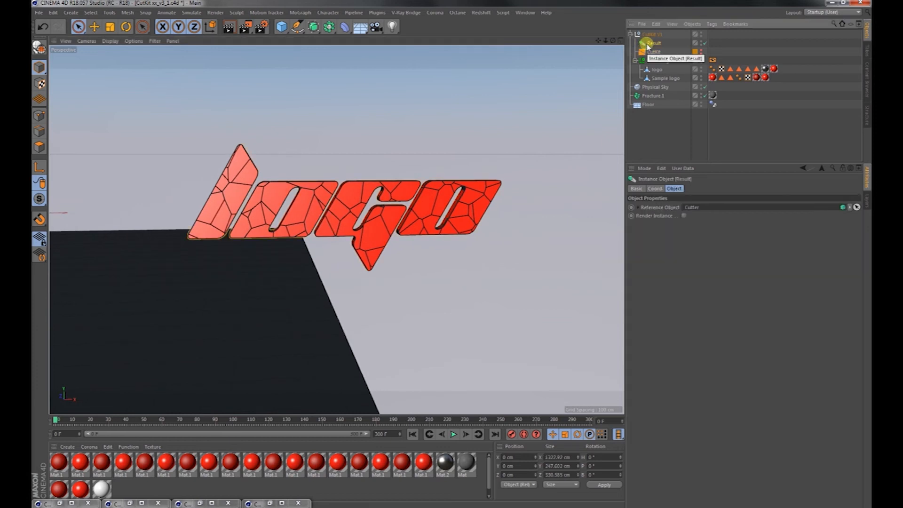
key(ctrl+c)
key(ctrl+v)
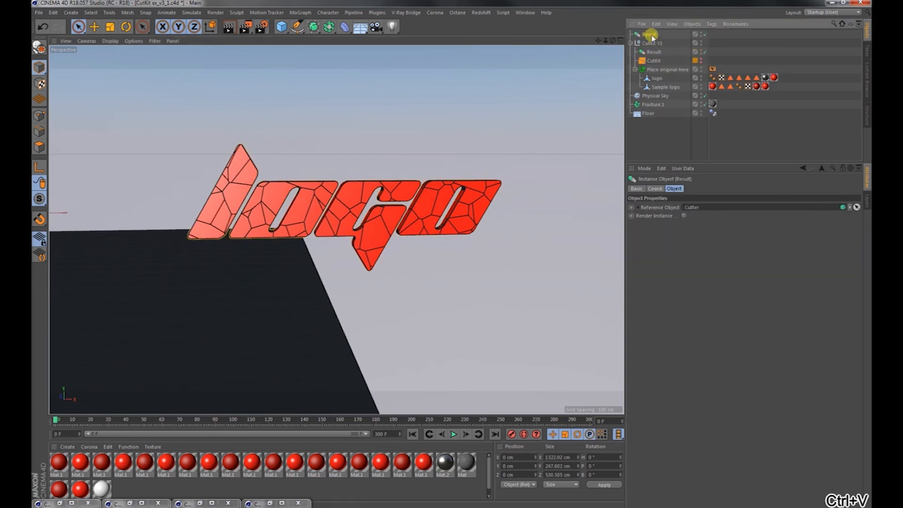
alt+right_drag(383, 231, 403, 227)
mouse_move(383, 221)
alt+mouse_down()
mouse_move(343, 221)
mouse_move(383, 209)
alt+mouse_up()
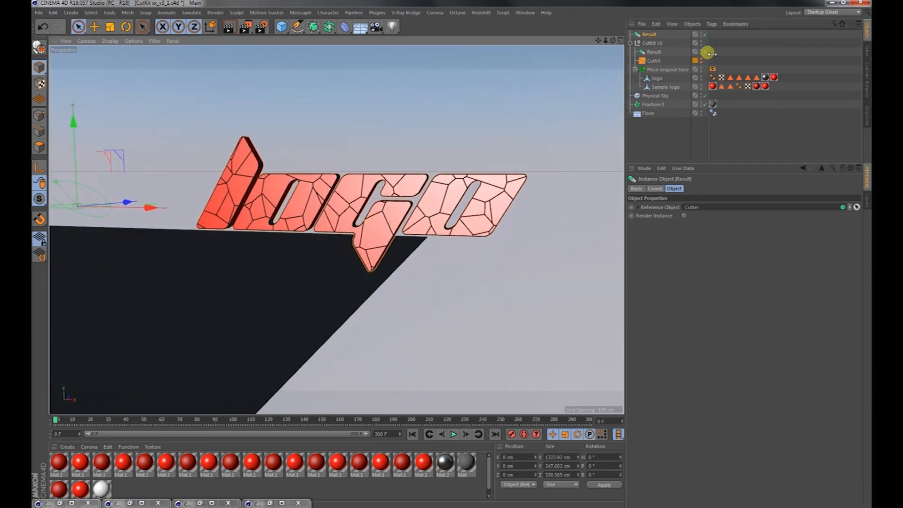
Make the copied Result editable and disable the original Result instance inside CutKit V1.
click(653, 36)
key(c)
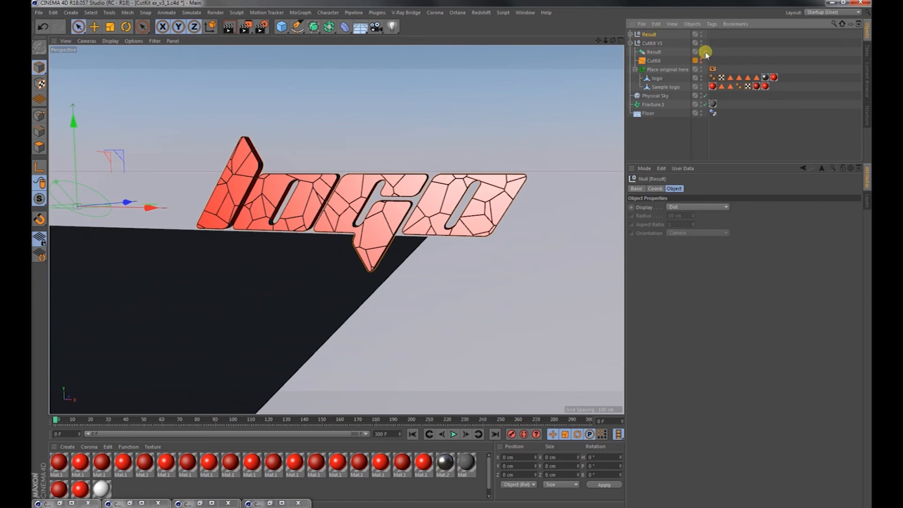
click(706, 52)
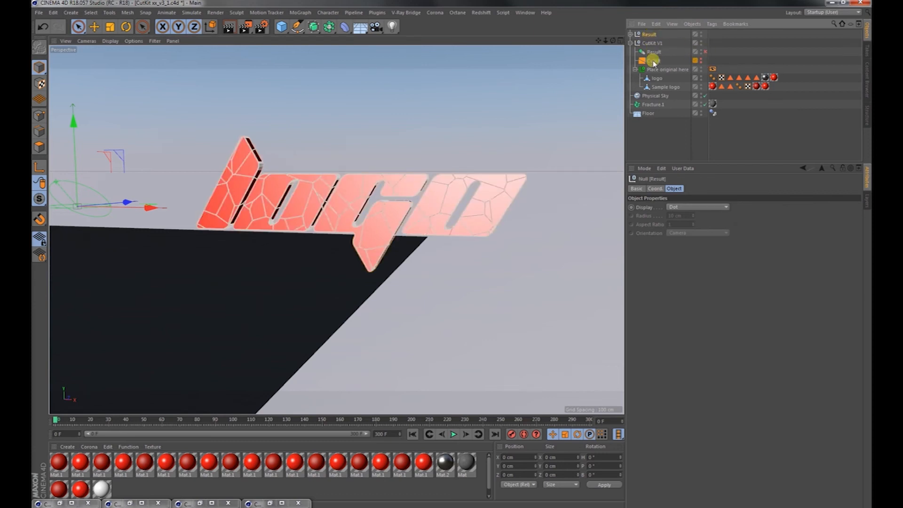
Move the editable Result null under Fracture.1 and give it a Rigid Body simulation tag.
drag(657, 106, 657, 106)
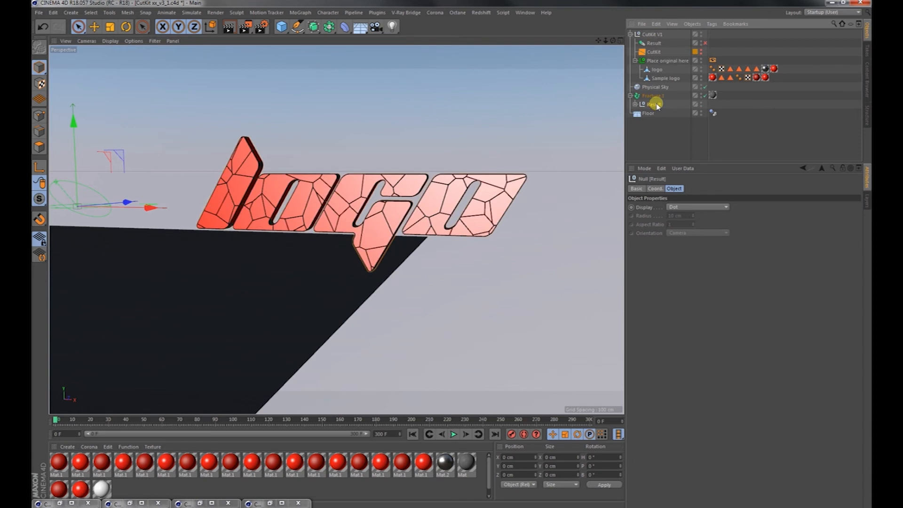
right_click(658, 105)
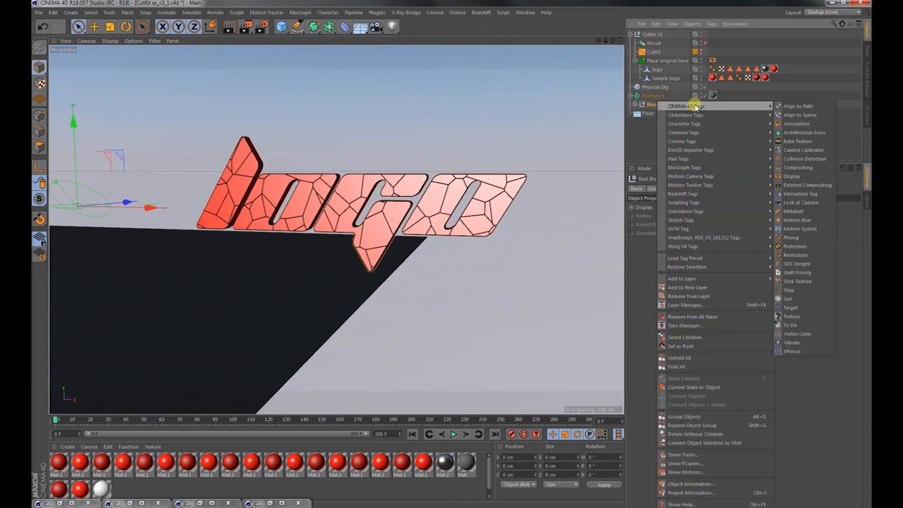
mouse_move(696, 108)
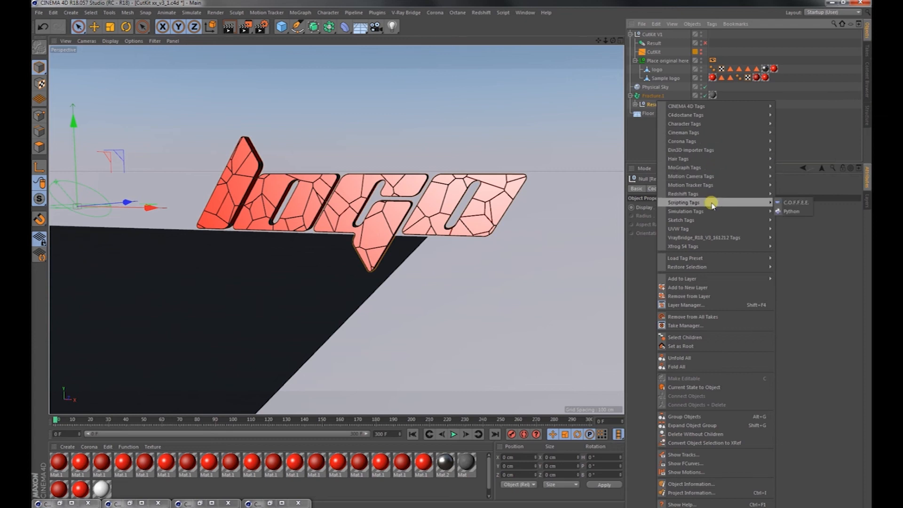
mouse_move(712, 211)
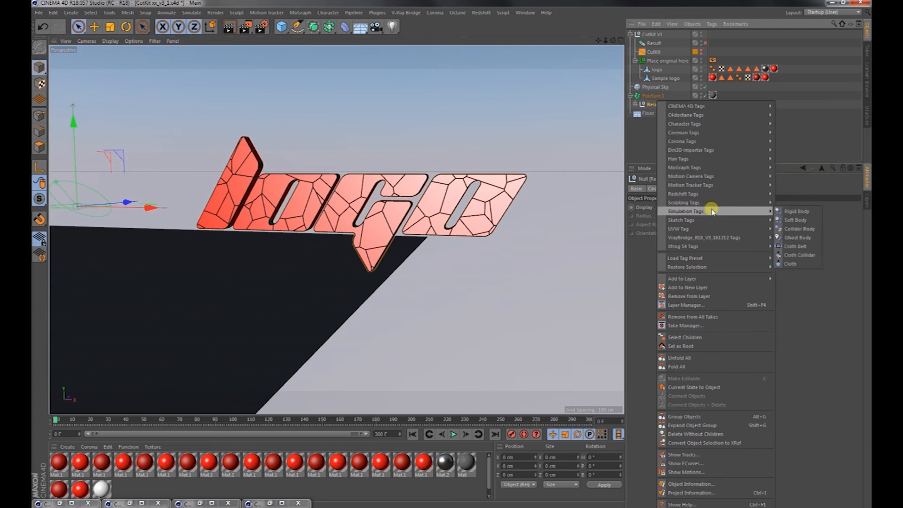
click(792, 212)
Play the rigid body simulation of the logo fragments from a wider view.
alt+drag(459, 247, 464, 325)
click(451, 435)
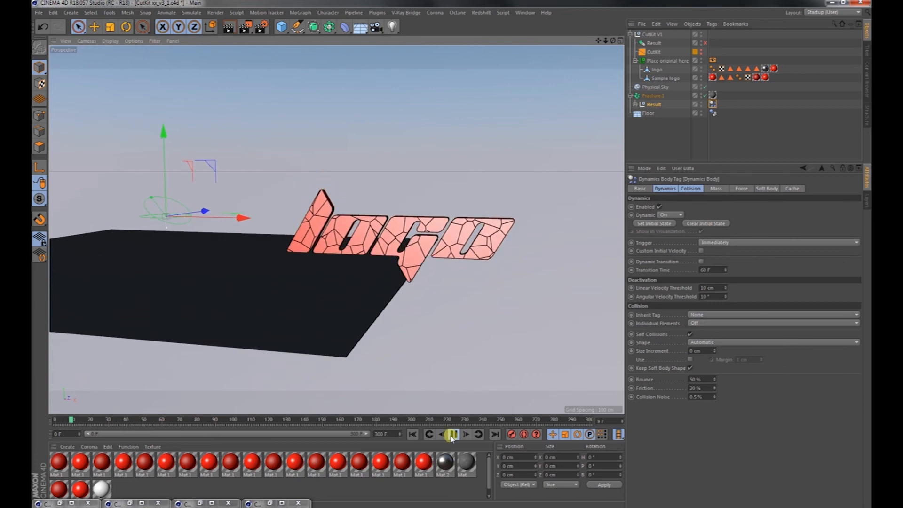
alt+drag(430, 343, 335, 379)
Remove the scene's unused materials, then stop the simulation and return to frame 0 for a close view of the logo.
click(137, 448)
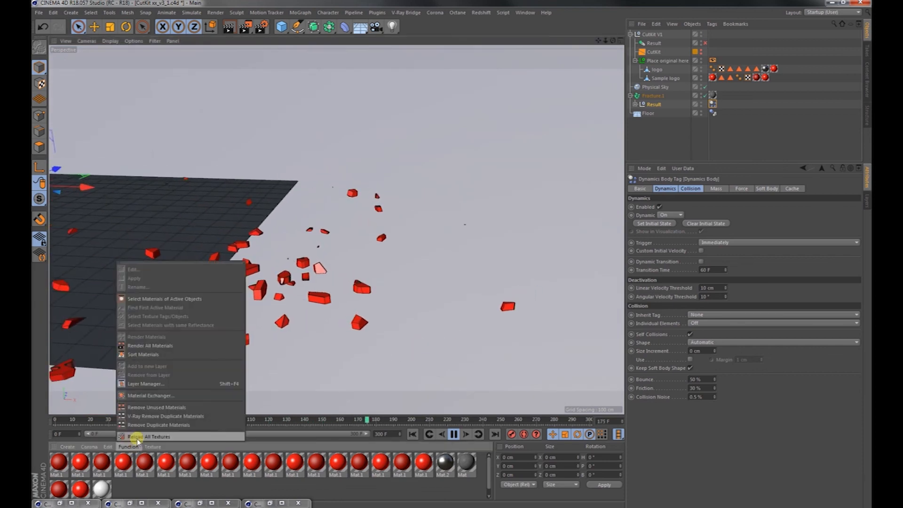
click(148, 406)
alt+drag(314, 301, 319, 350)
click(452, 434)
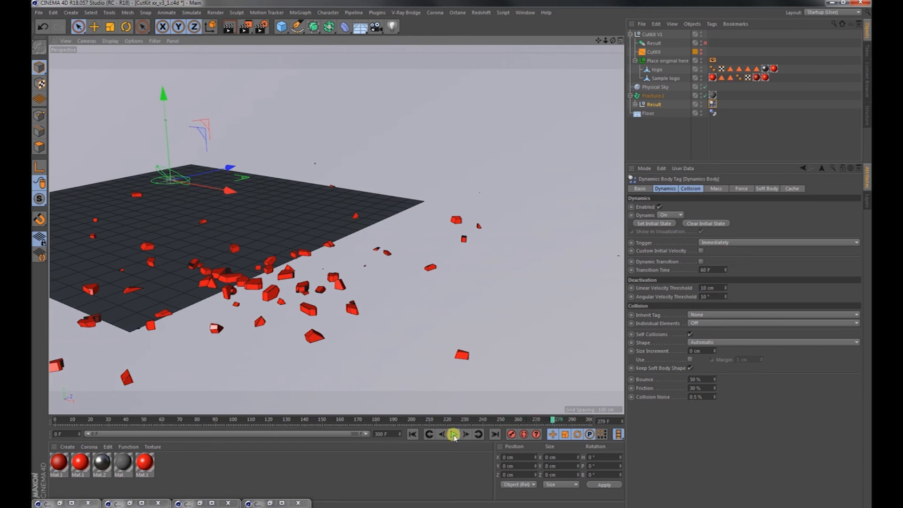
click(412, 434)
click(202, 295)
alt+right_drag(163, 244, 249, 239)
alt+drag(328, 237, 402, 215)
alt+drag(492, 186, 416, 194)
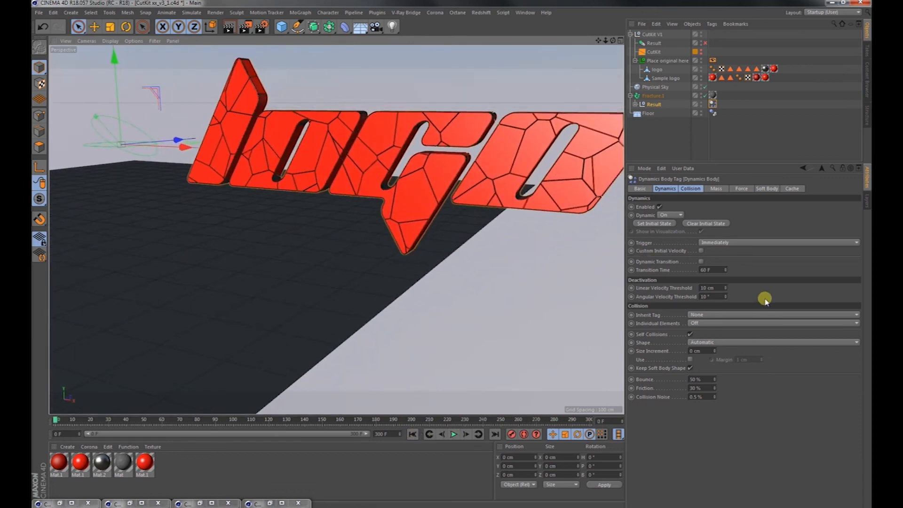
Expand the CutKit's Uniform transform settings and set the cut style to Edge Center with the Cube knife.
click(656, 53)
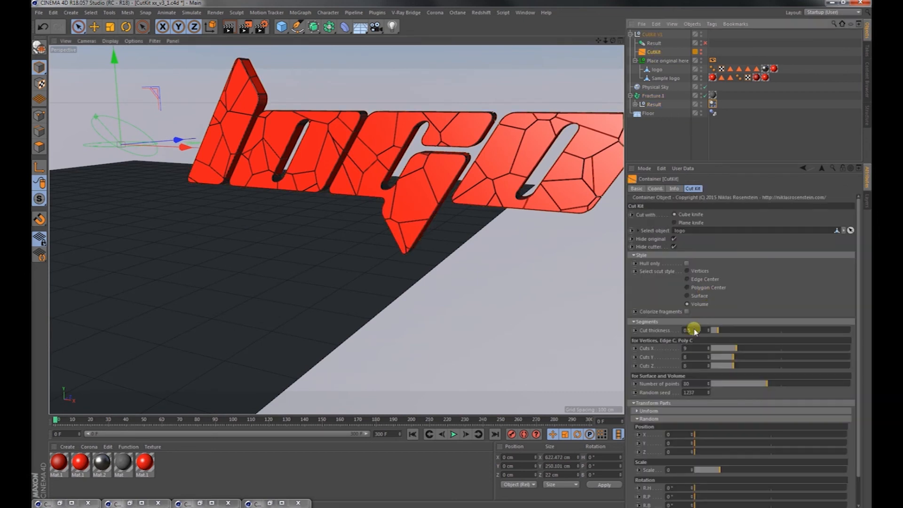
click(653, 411)
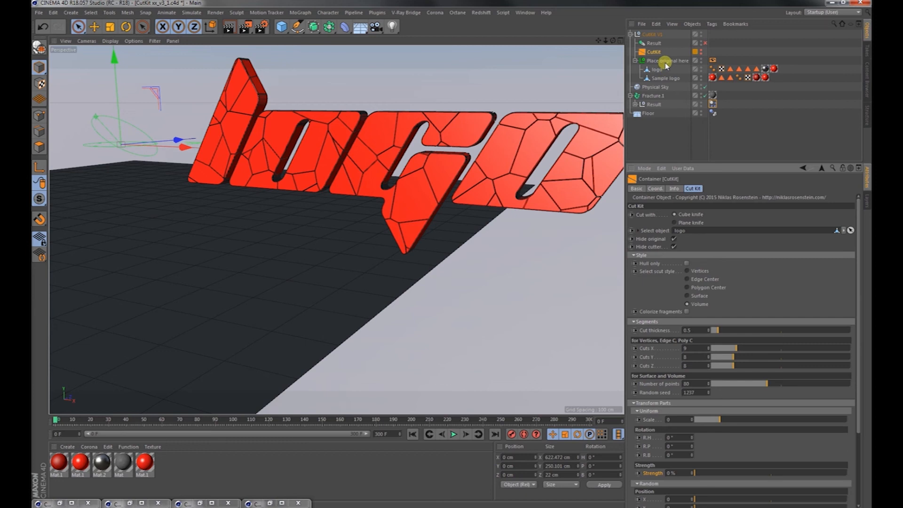
click(683, 222)
click(684, 214)
click(700, 279)
Delete the simulated Result null under Fracture.1 and re-enable the Result instance inside CutKit V1.
click(653, 104)
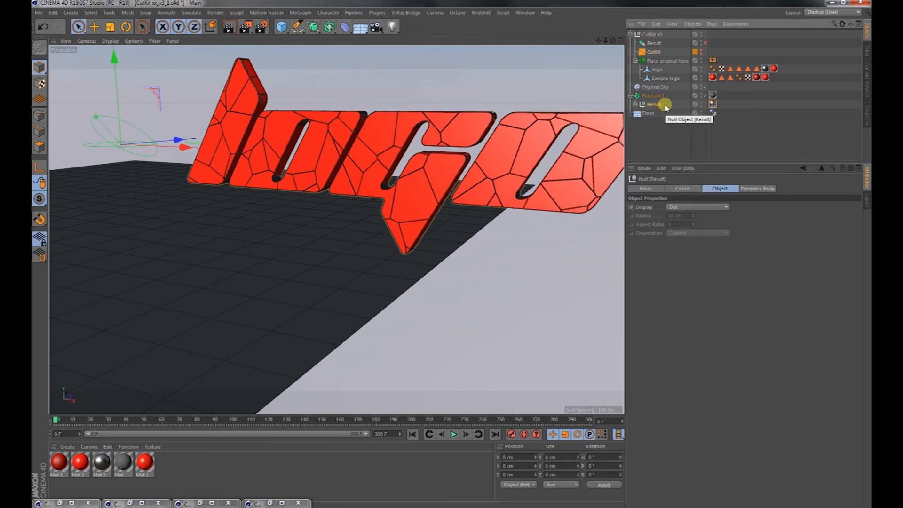
key(Delete)
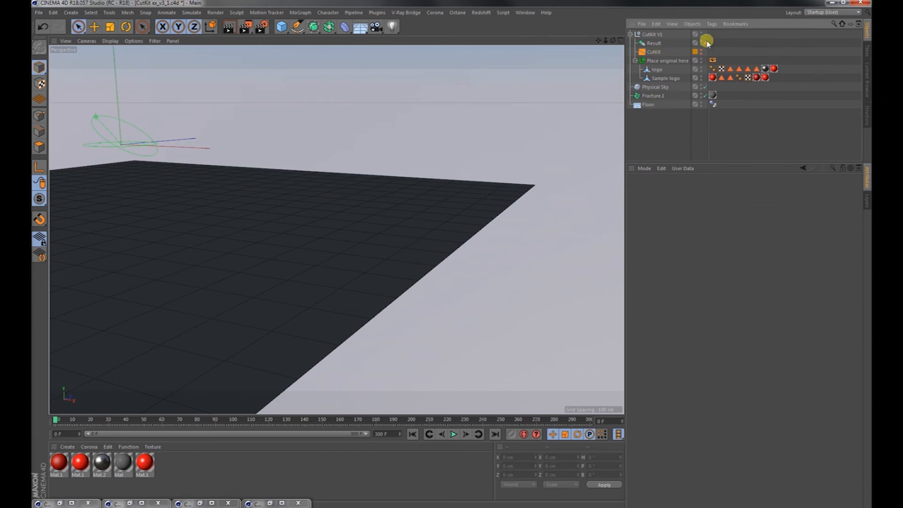
click(705, 42)
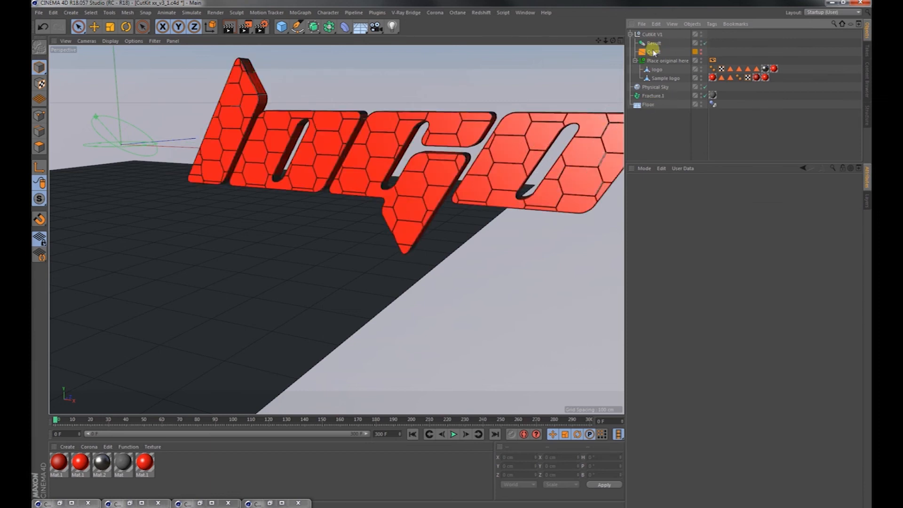
Rotate the CutKit's parts uniformly with R.H set to 269° and Strength to 100 %.
click(653, 52)
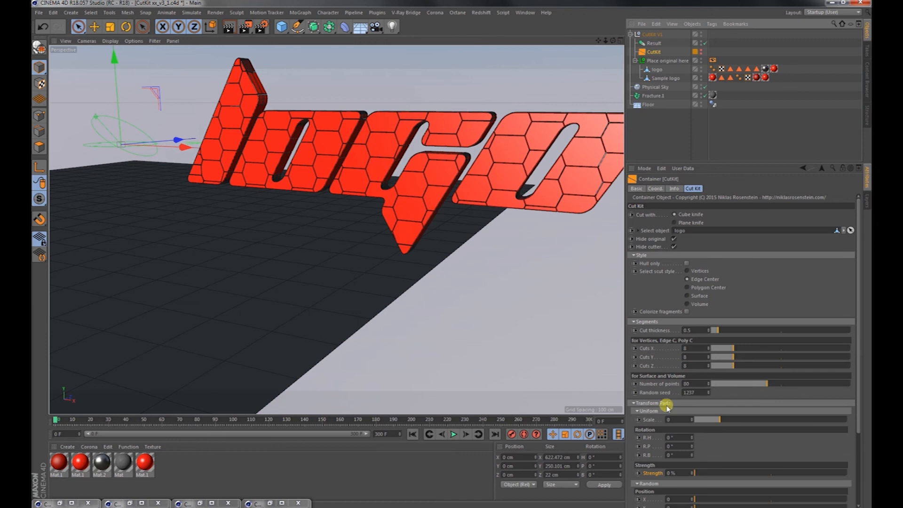
drag(692, 438, 692, 428)
drag(694, 472, 868, 472)
mouse_move(691, 439)
mouse_down()
mouse_move(687, 372)
mouse_move(691, 442)
mouse_up()
alt+drag(461, 191, 505, 186)
alt+middle_drag(506, 192, 472, 215)
alt+right_drag(492, 214, 458, 216)
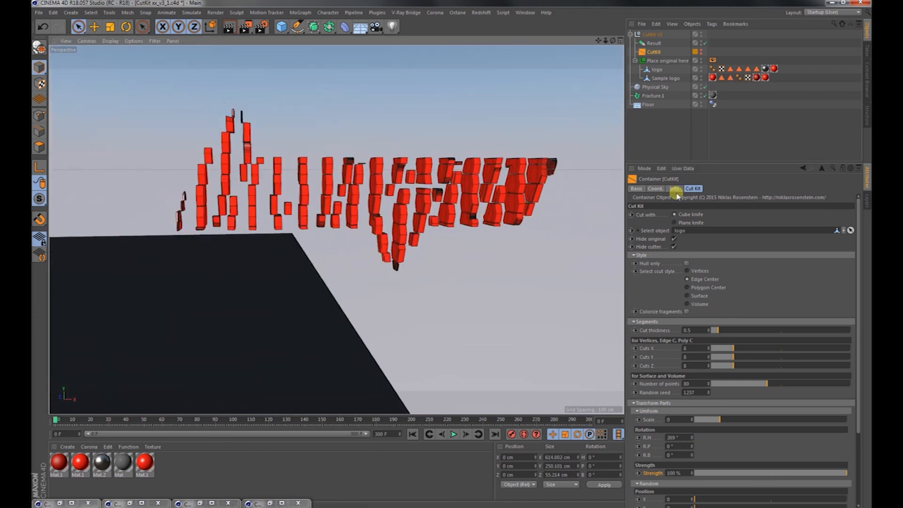
Try the Polygon Center, Surface and Volume styles on the rotated logo parts, and set the cut style to Vertices.
click(702, 288)
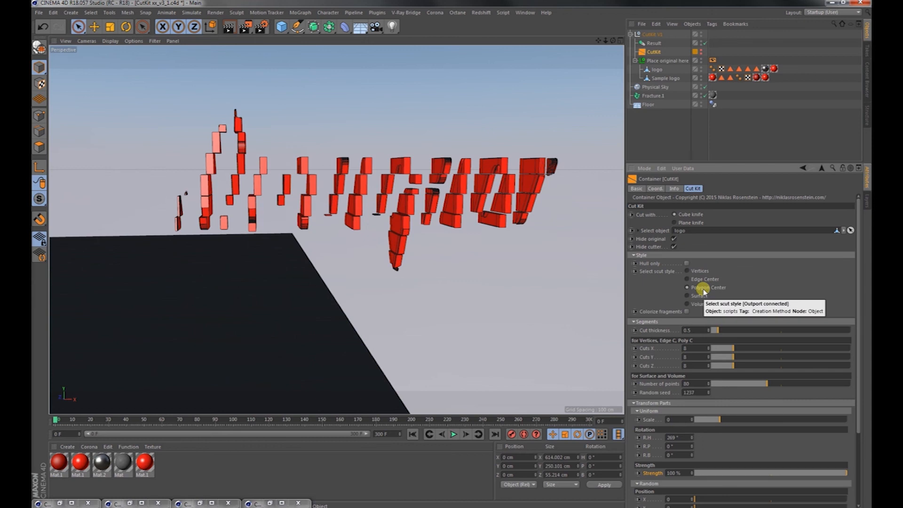
click(700, 296)
click(700, 302)
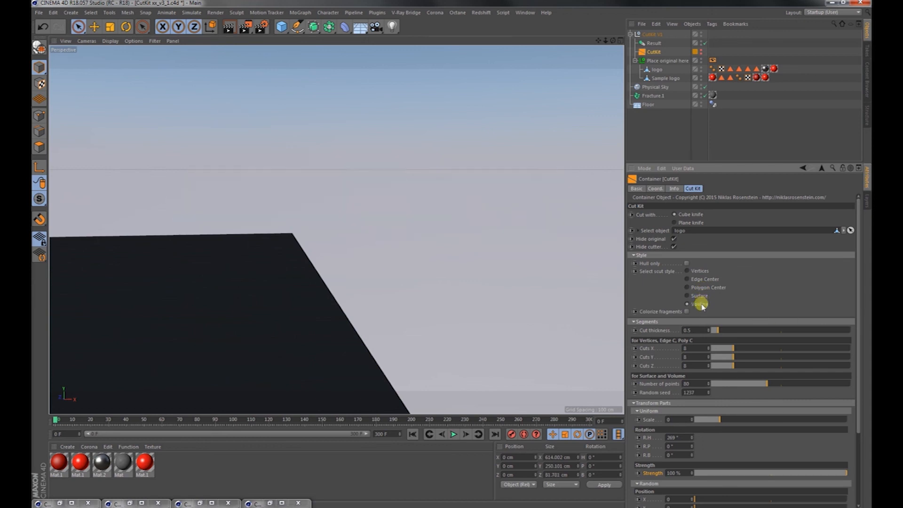
click(699, 271)
mouse_move(459, 202)
alt+mouse_down()
mouse_move(472, 212)
mouse_move(425, 201)
mouse_move(431, 191)
mouse_move(454, 192)
alt+mouse_up()
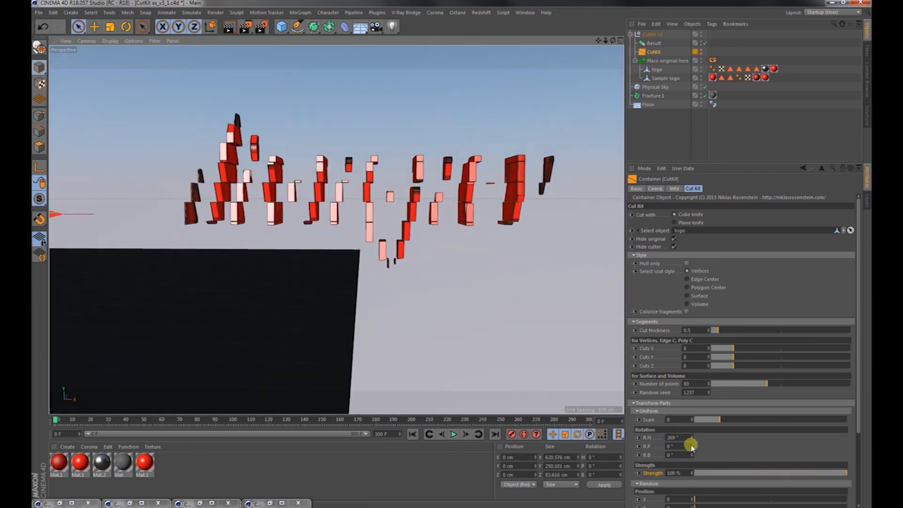
Set the CutKit's Push apart Radius to 210 to scatter the logo fragments.
scroll(649, 478, down, 5)
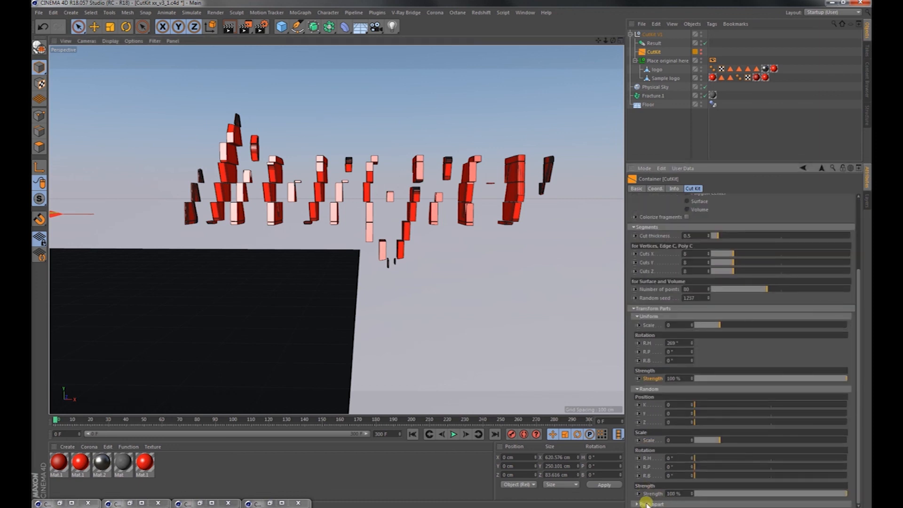
scroll(647, 505, down, 1)
drag(700, 492, 803, 490)
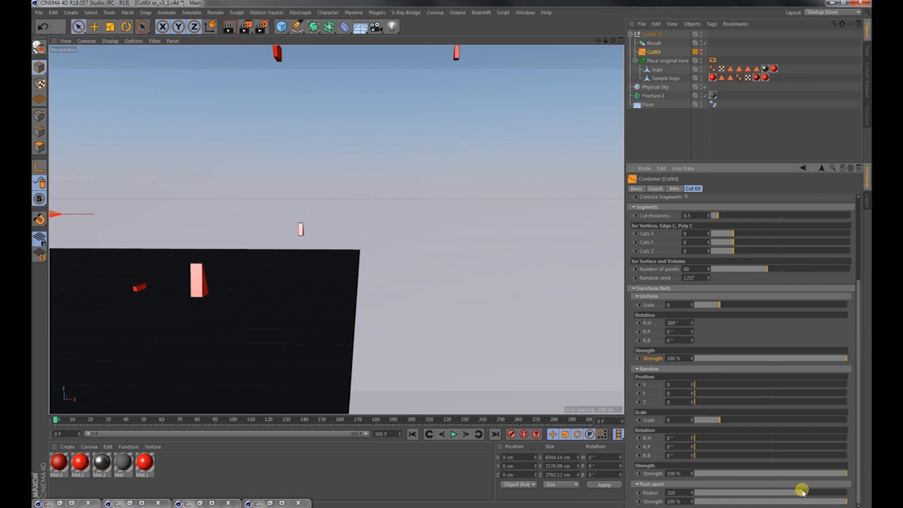
Using autokeying, set the Push apart and Random Strength values to 0 % at frame 151.
click(523, 434)
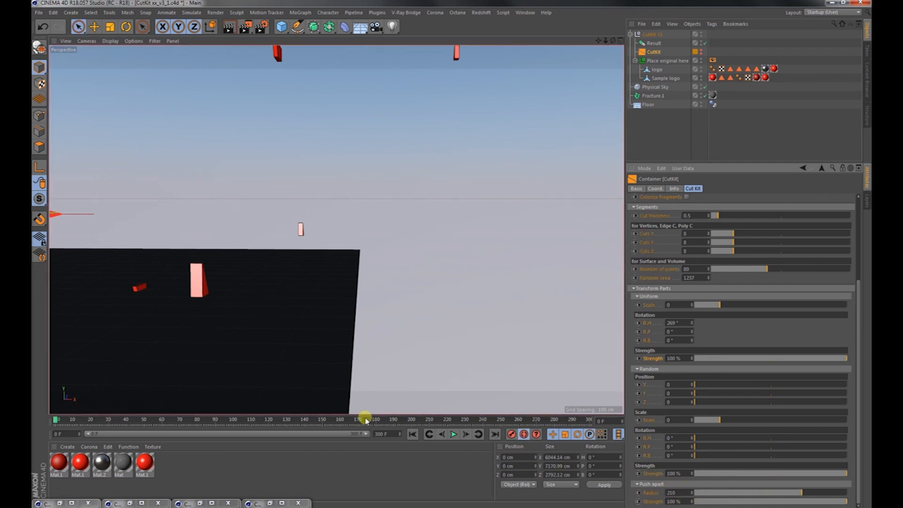
click(324, 419)
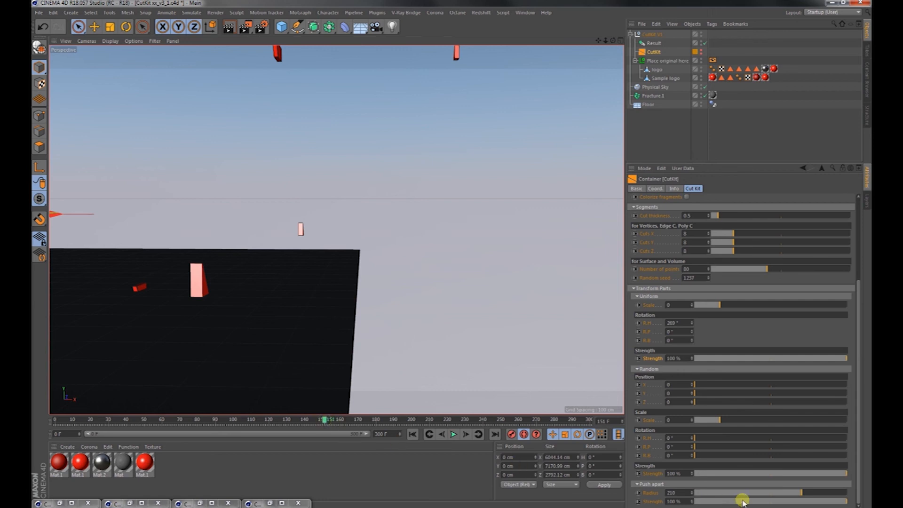
drag(736, 502, 672, 501)
drag(735, 473, 662, 473)
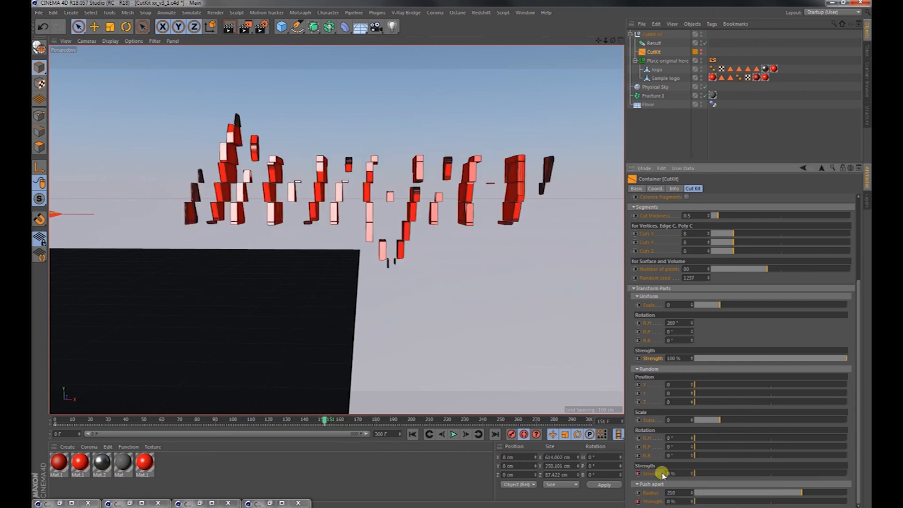
click(523, 434)
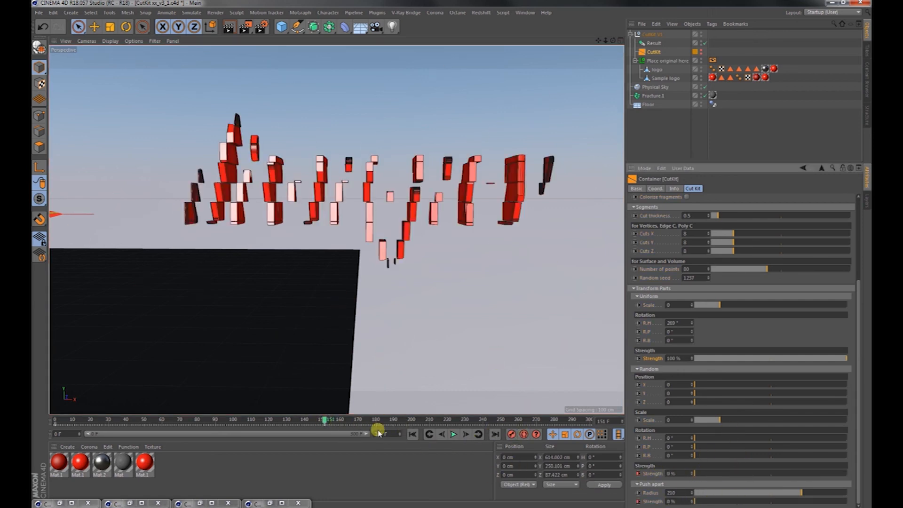
Play back the logo fragments' push-apart animation from the start and stop it.
click(411, 434)
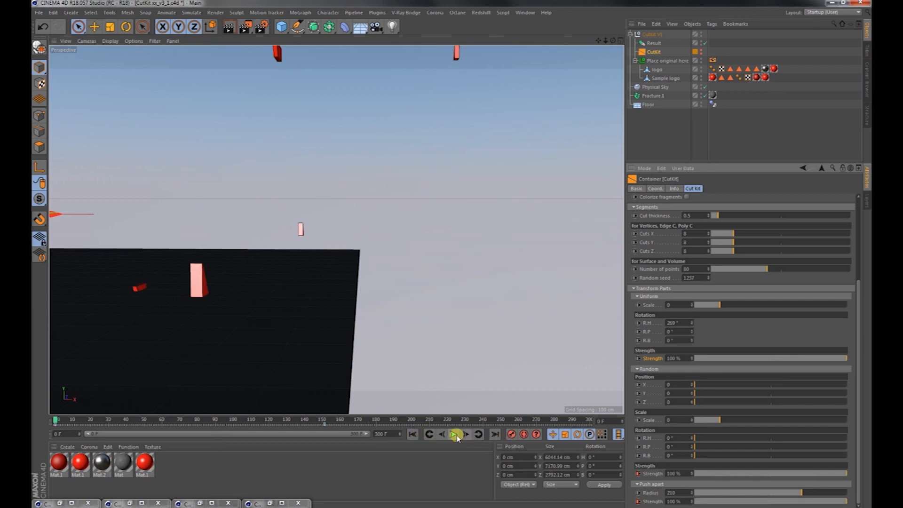
click(445, 420)
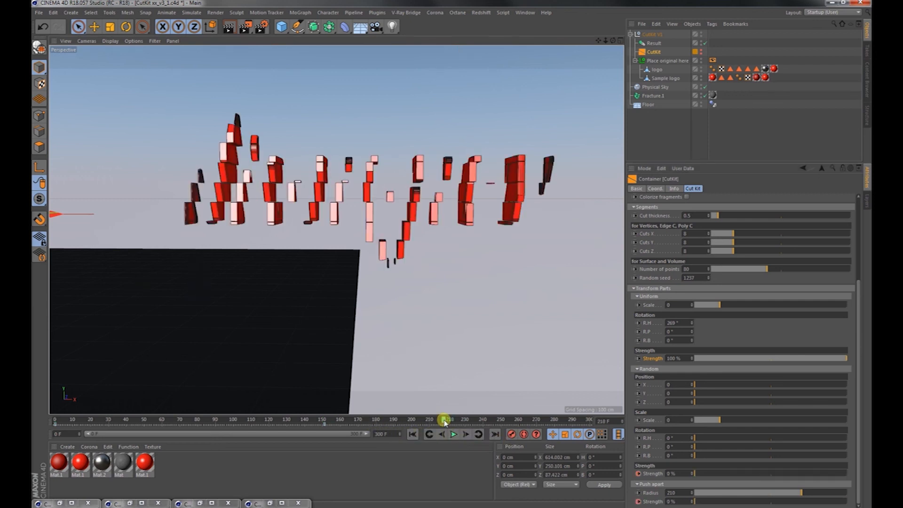
click(450, 433)
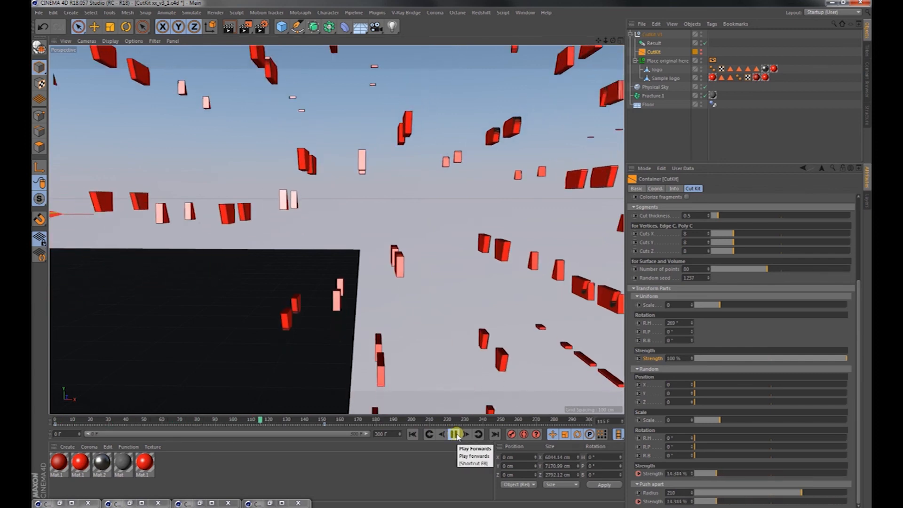
click(456, 435)
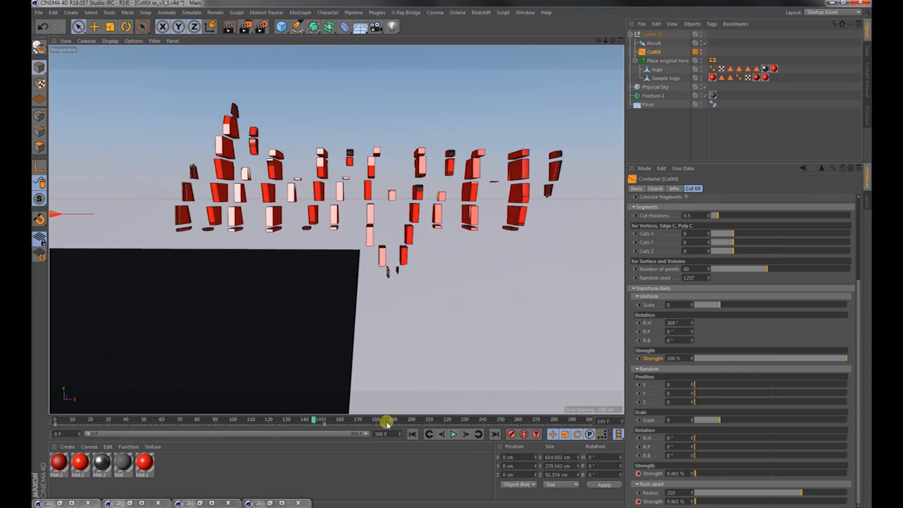
Using autokeying, key the Uniform Strength at 100 % on frame 155 and at 0 % on frame 184.
click(359, 421)
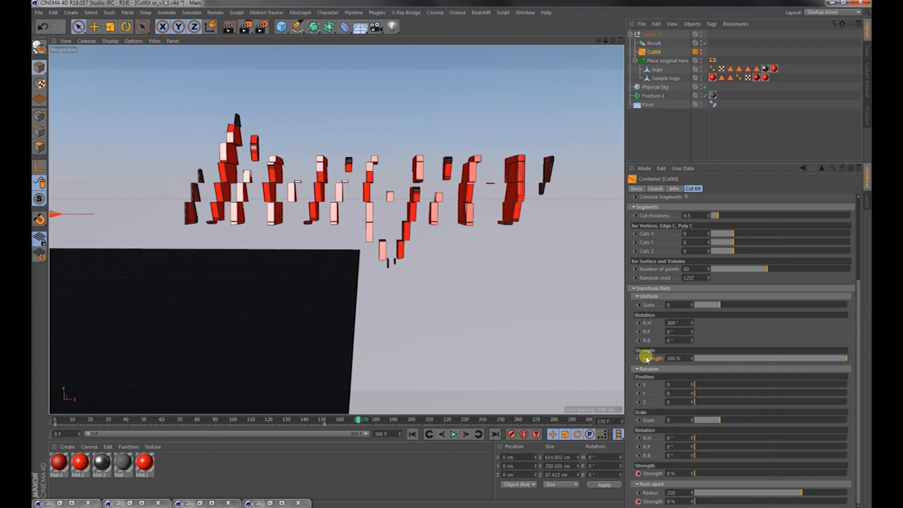
click(523, 433)
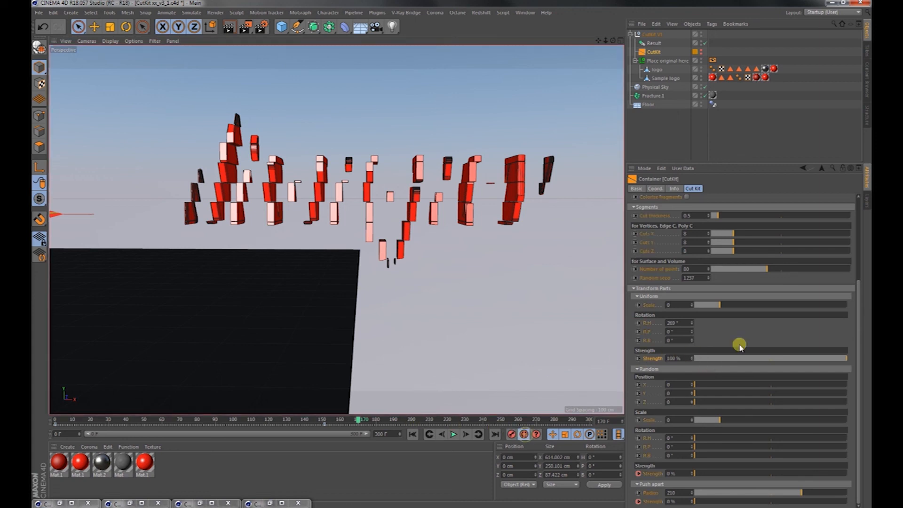
click(331, 420)
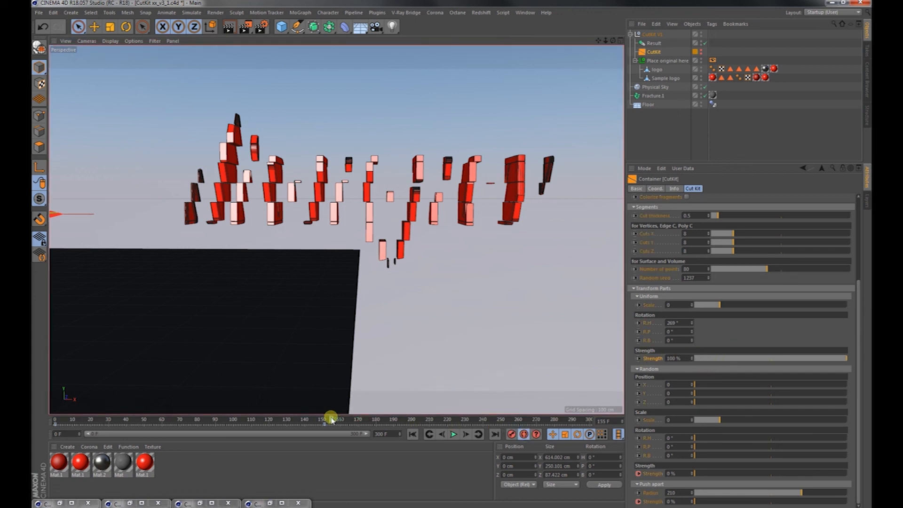
click(840, 359)
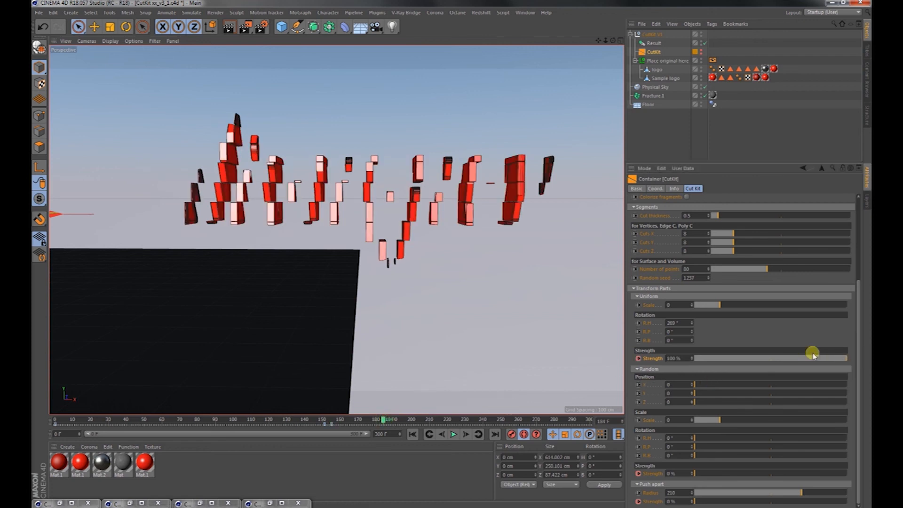
drag(813, 354, 670, 364)
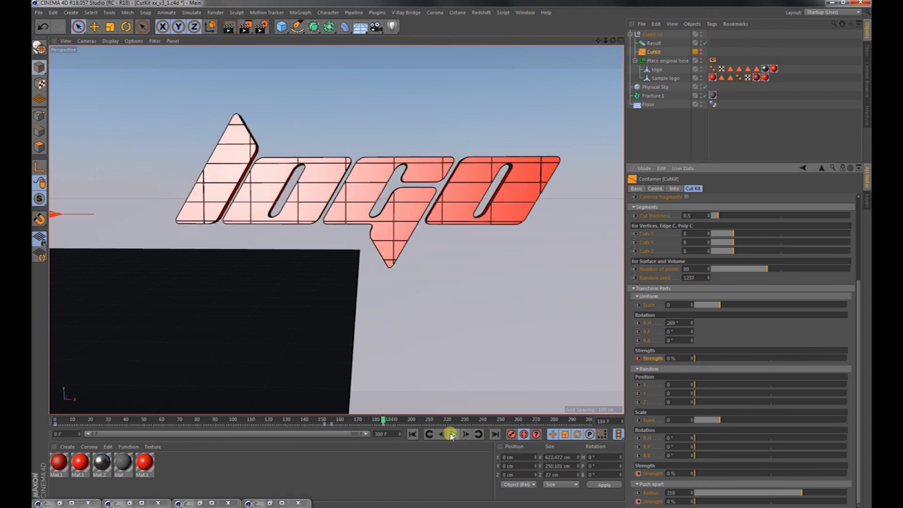
Play the complete logo assembly animation from frame 0.
click(413, 434)
click(453, 434)
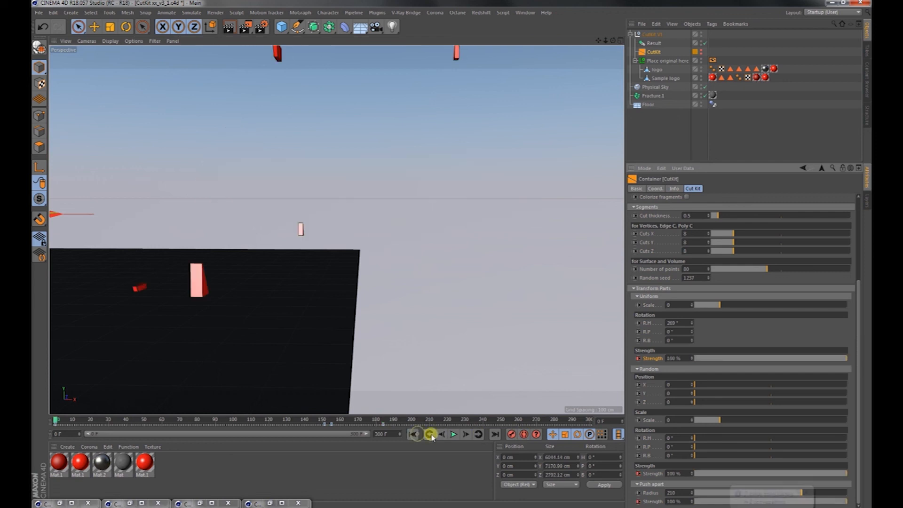
click(807, 493)
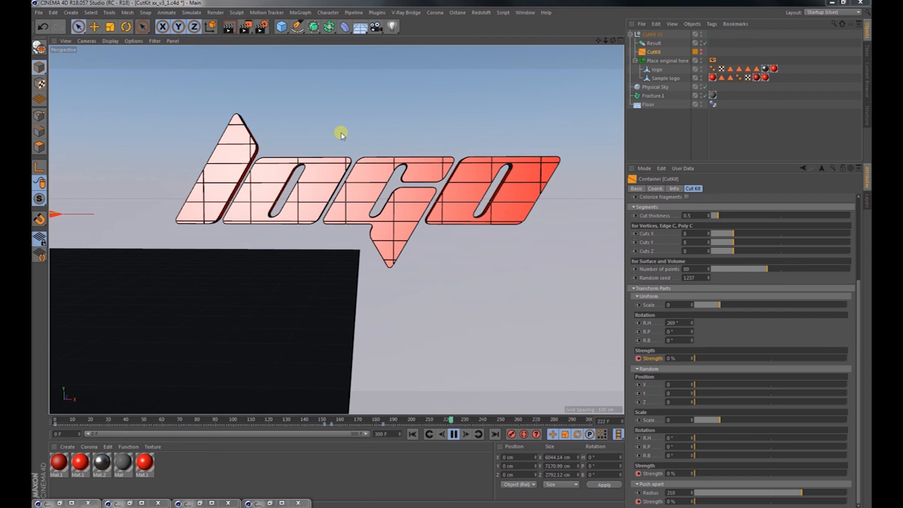
Watch the looping logo assembly animation from different viewing angles and stop playback at frame 228.
click(447, 276)
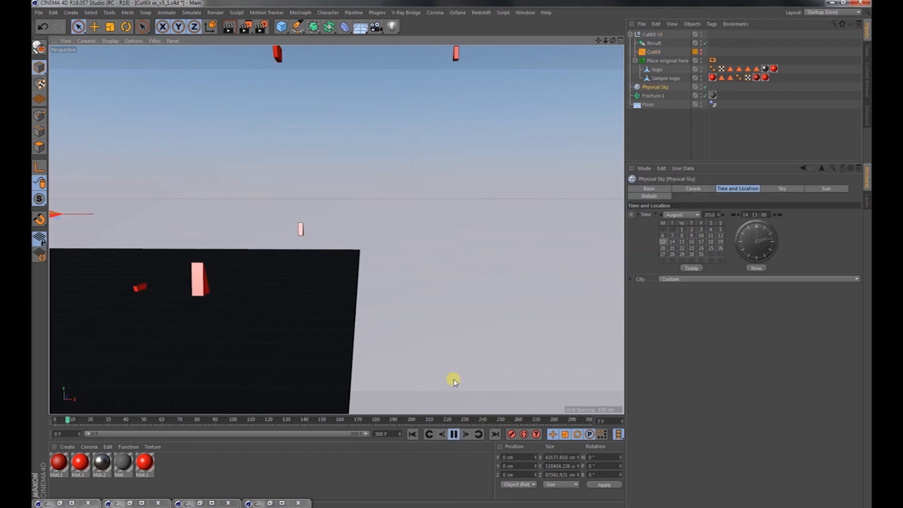
alt+right_drag(456, 334, 390, 342)
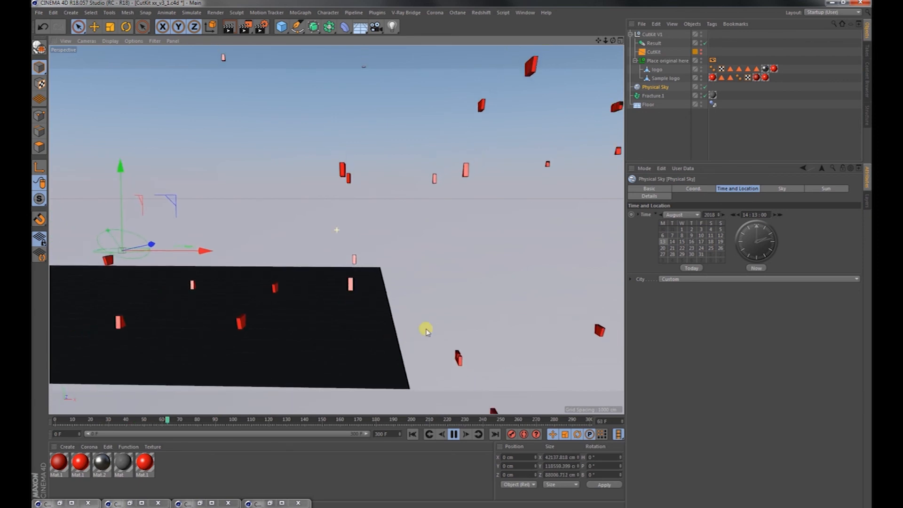
alt+middle_drag(434, 329, 370, 347)
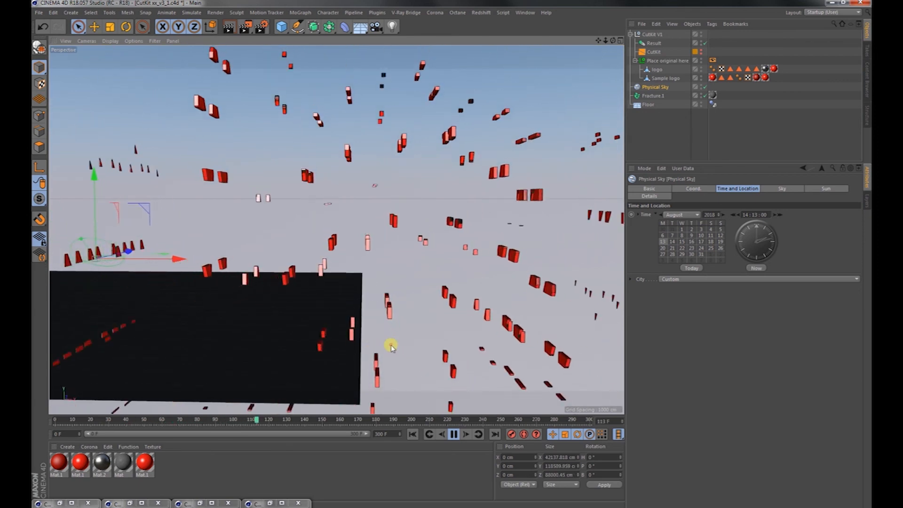
alt+right_drag(395, 347, 472, 331)
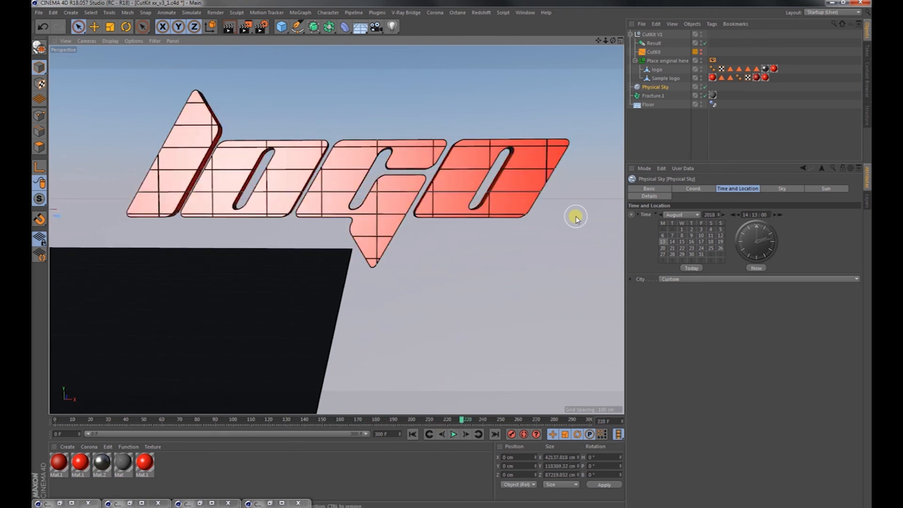
Inspect the assembled logo from a new angle and display the Cut Kit settings of the CutKit container.
click(655, 52)
click(655, 35)
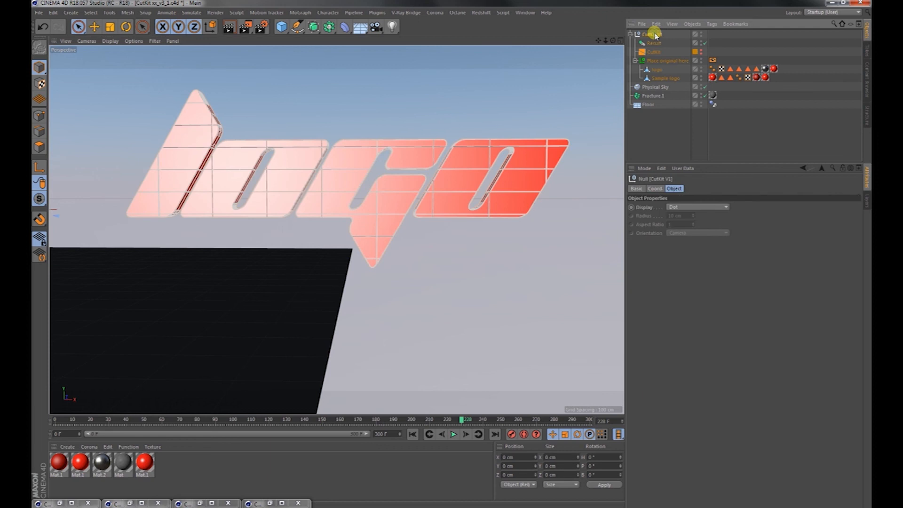
mouse_move(330, 156)
alt+mouse_down()
mouse_move(342, 160)
mouse_move(345, 150)
alt+mouse_up()
click(651, 52)
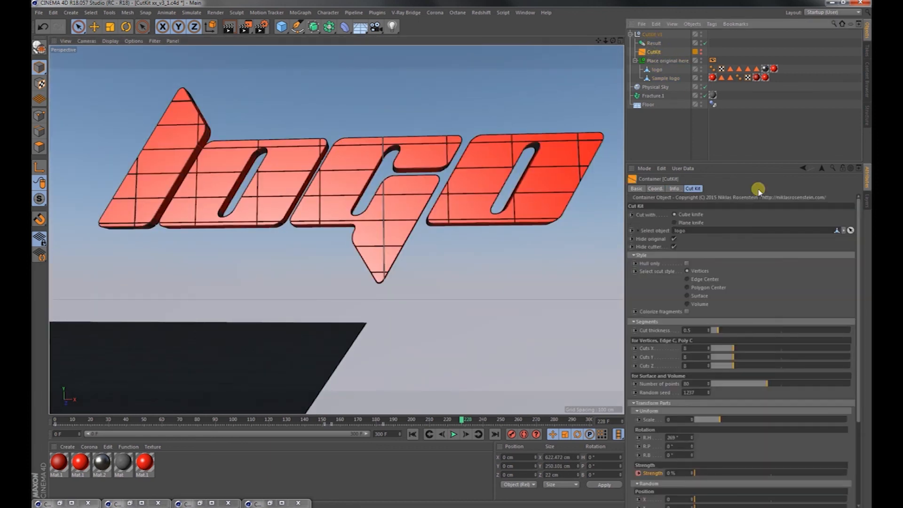